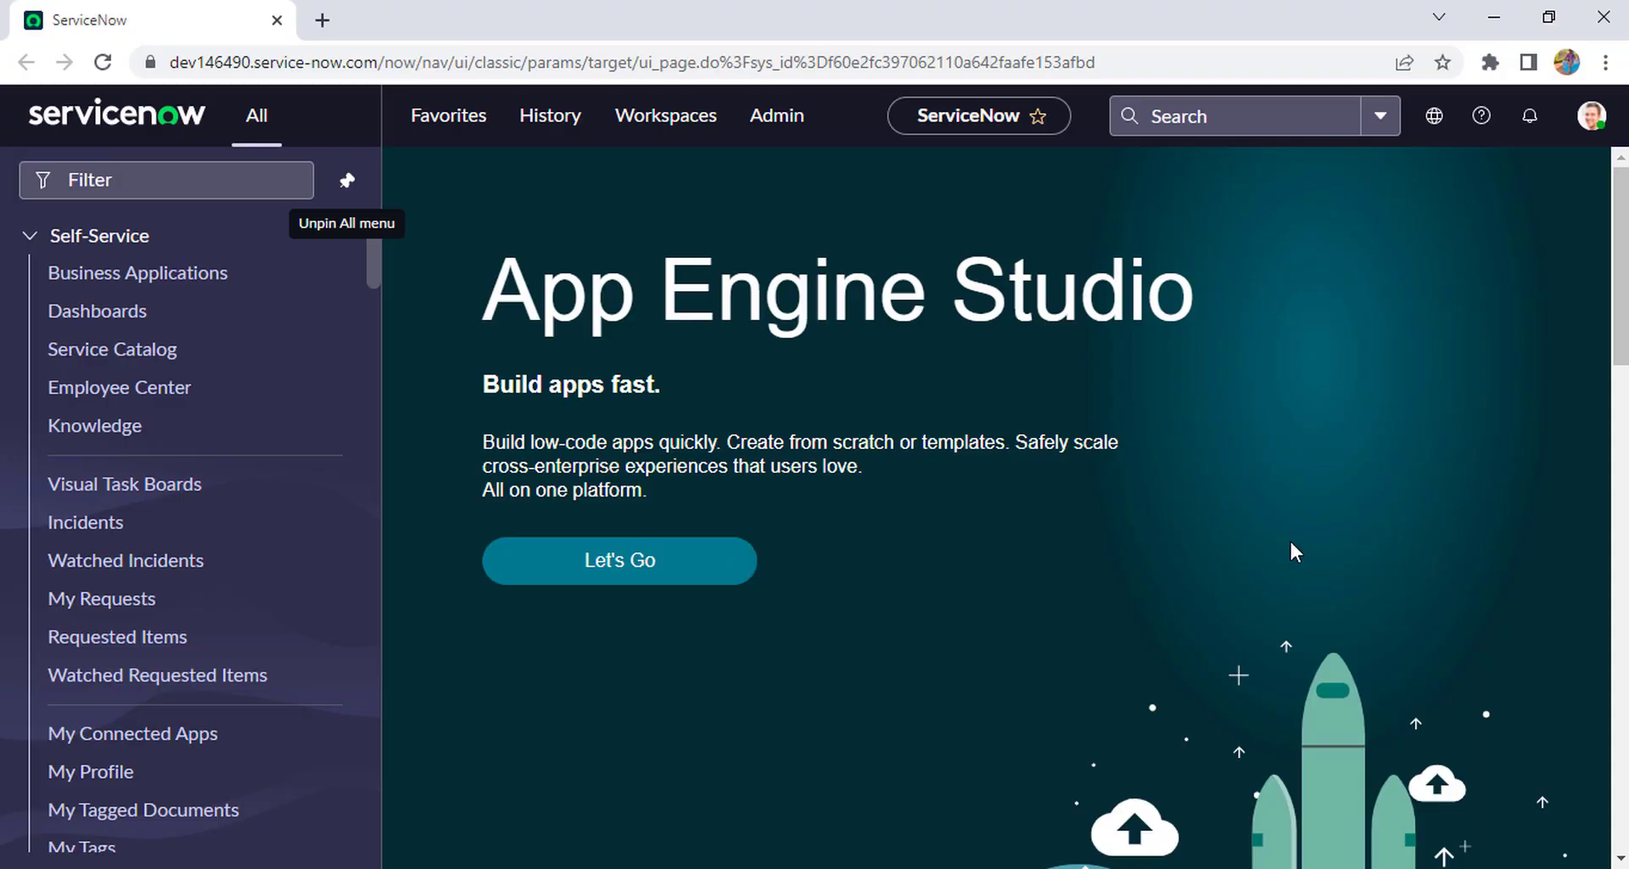
Filter the navigator for 'scheduled report' and open Reports > Scheduled Reports
{"action": "left_click", "coordinate": [258, 183]}
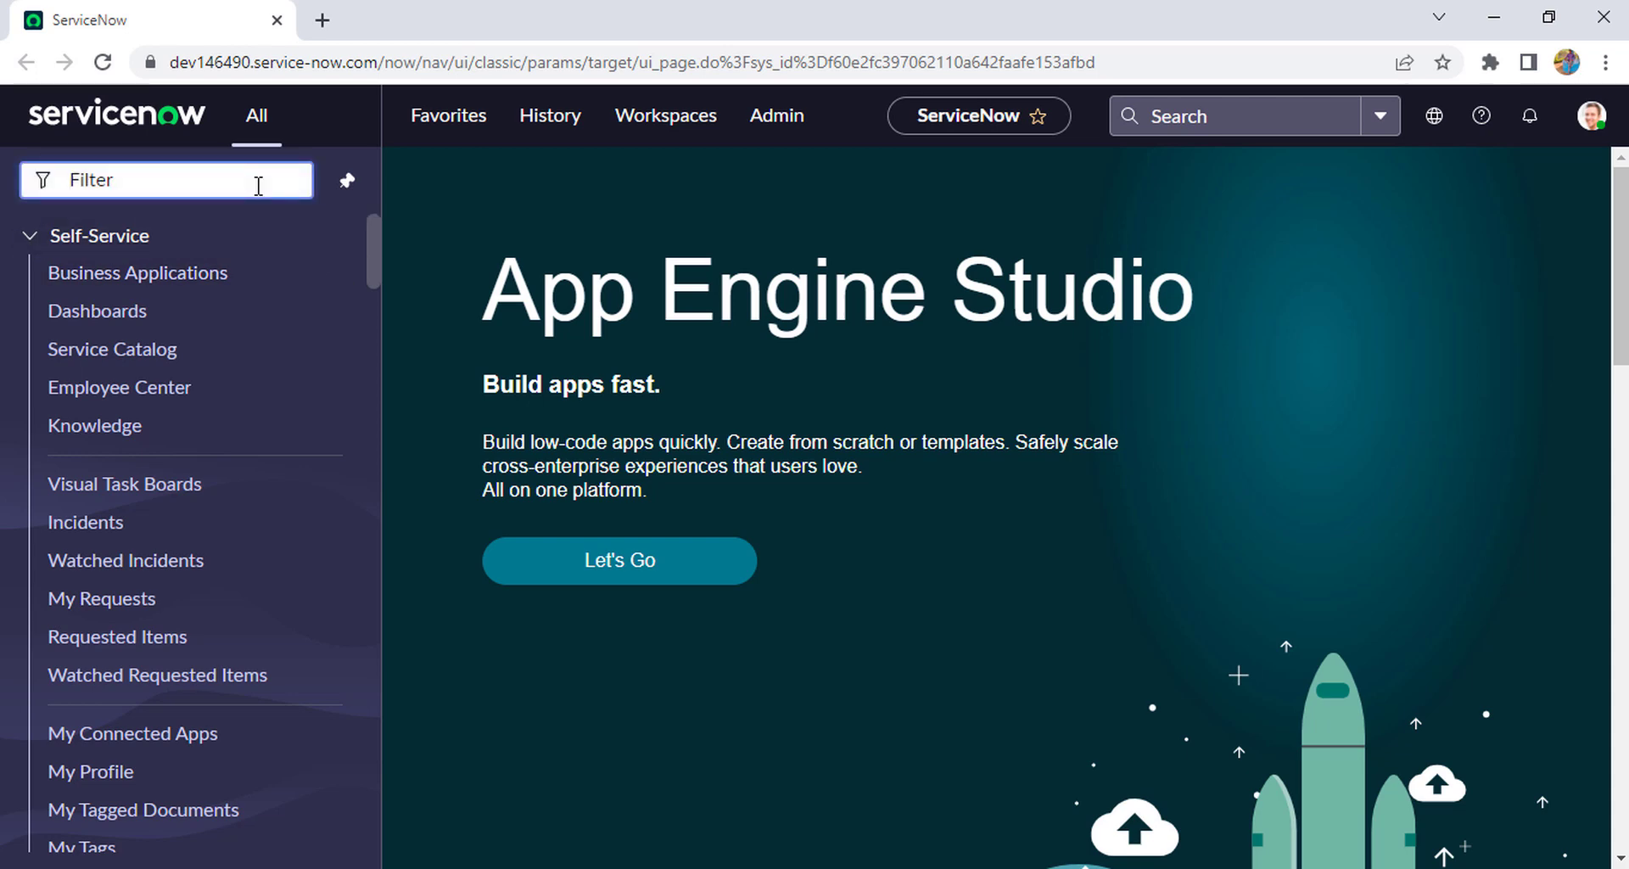
{"action": "type", "text": "sch"}
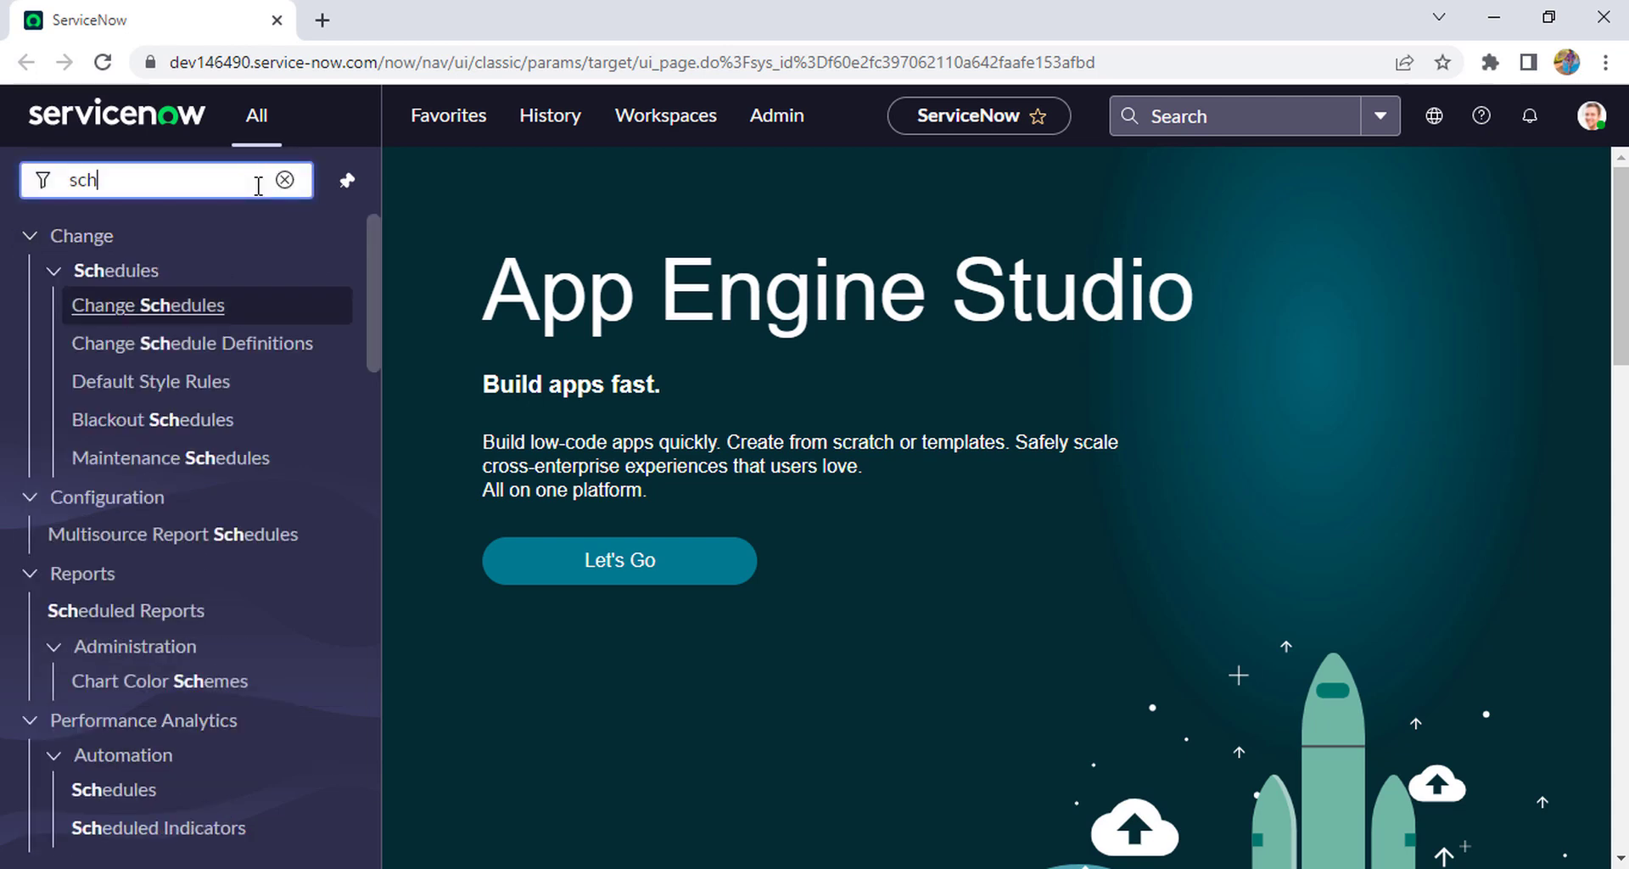
{"action": "type", "text": "eudle"}
{"action": "key", "text": "BackSpace"}
{"action": "key", "text": "BackSpace"}
{"action": "key", "text": "BackSpace"}
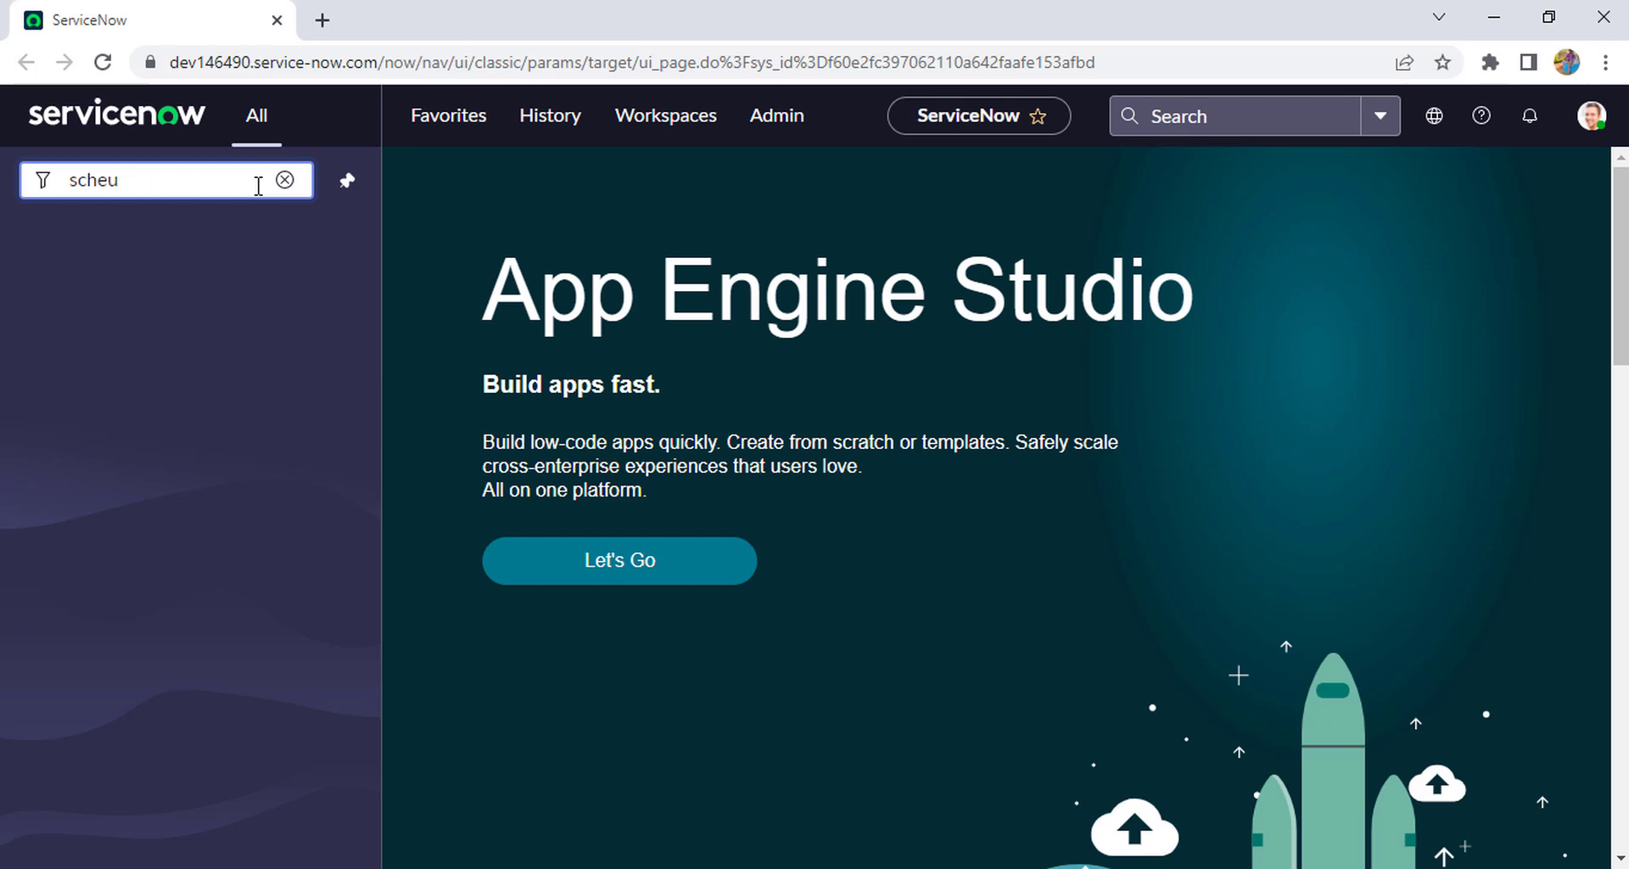
{"action": "key", "text": "BackSpace"}
{"action": "type", "text": "dule"}
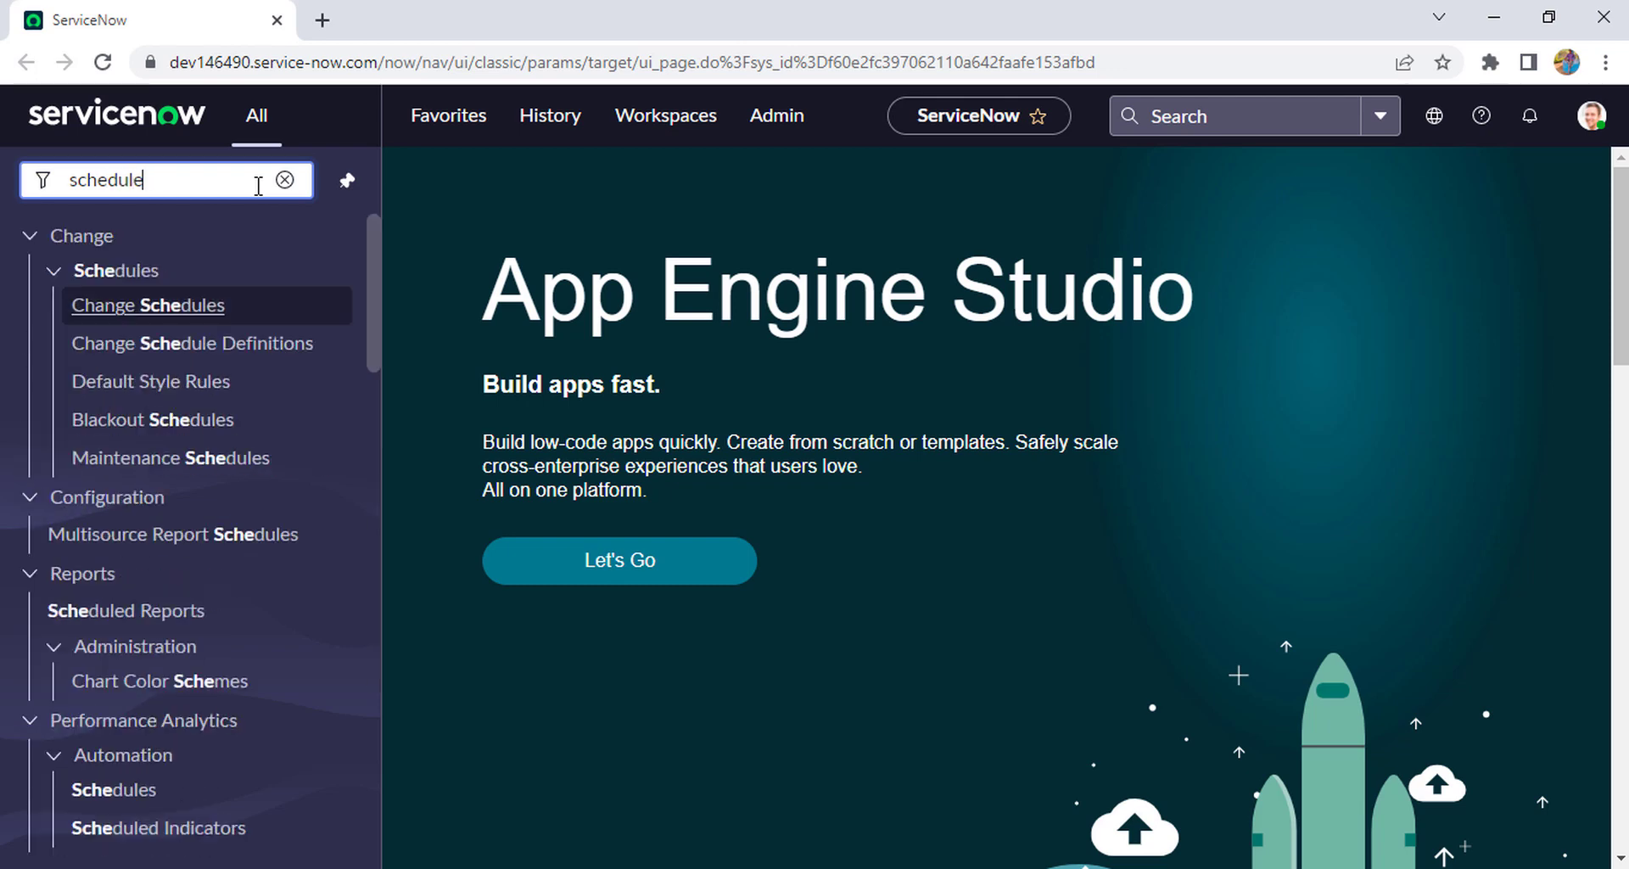
{"action": "type", "text": "d report"}
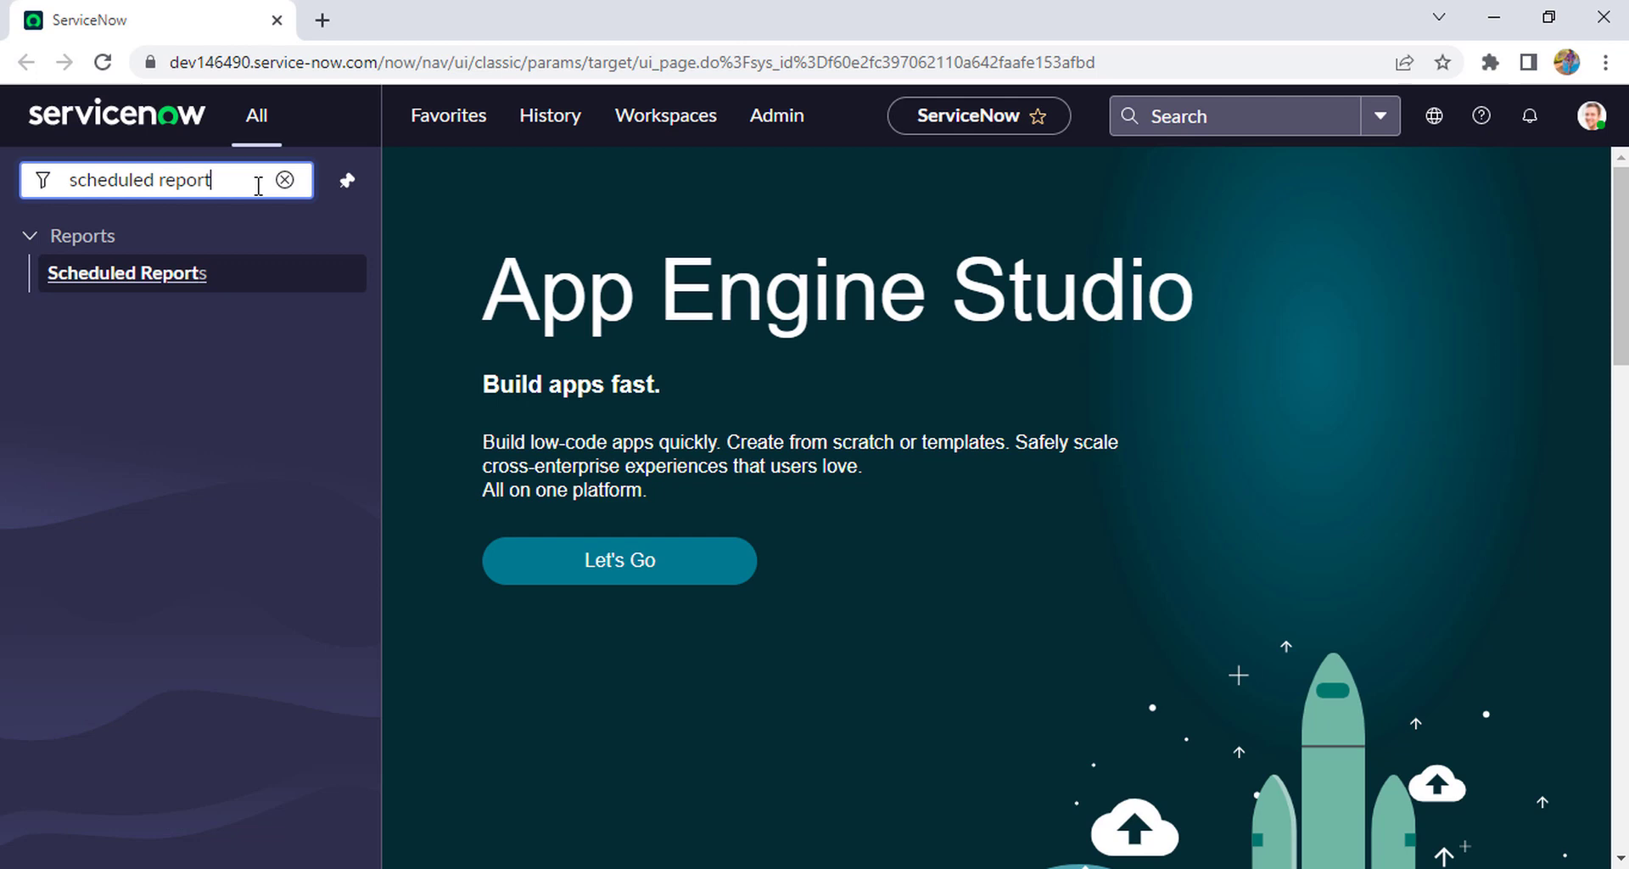
{"action": "left_click", "coordinate": [129, 280]}
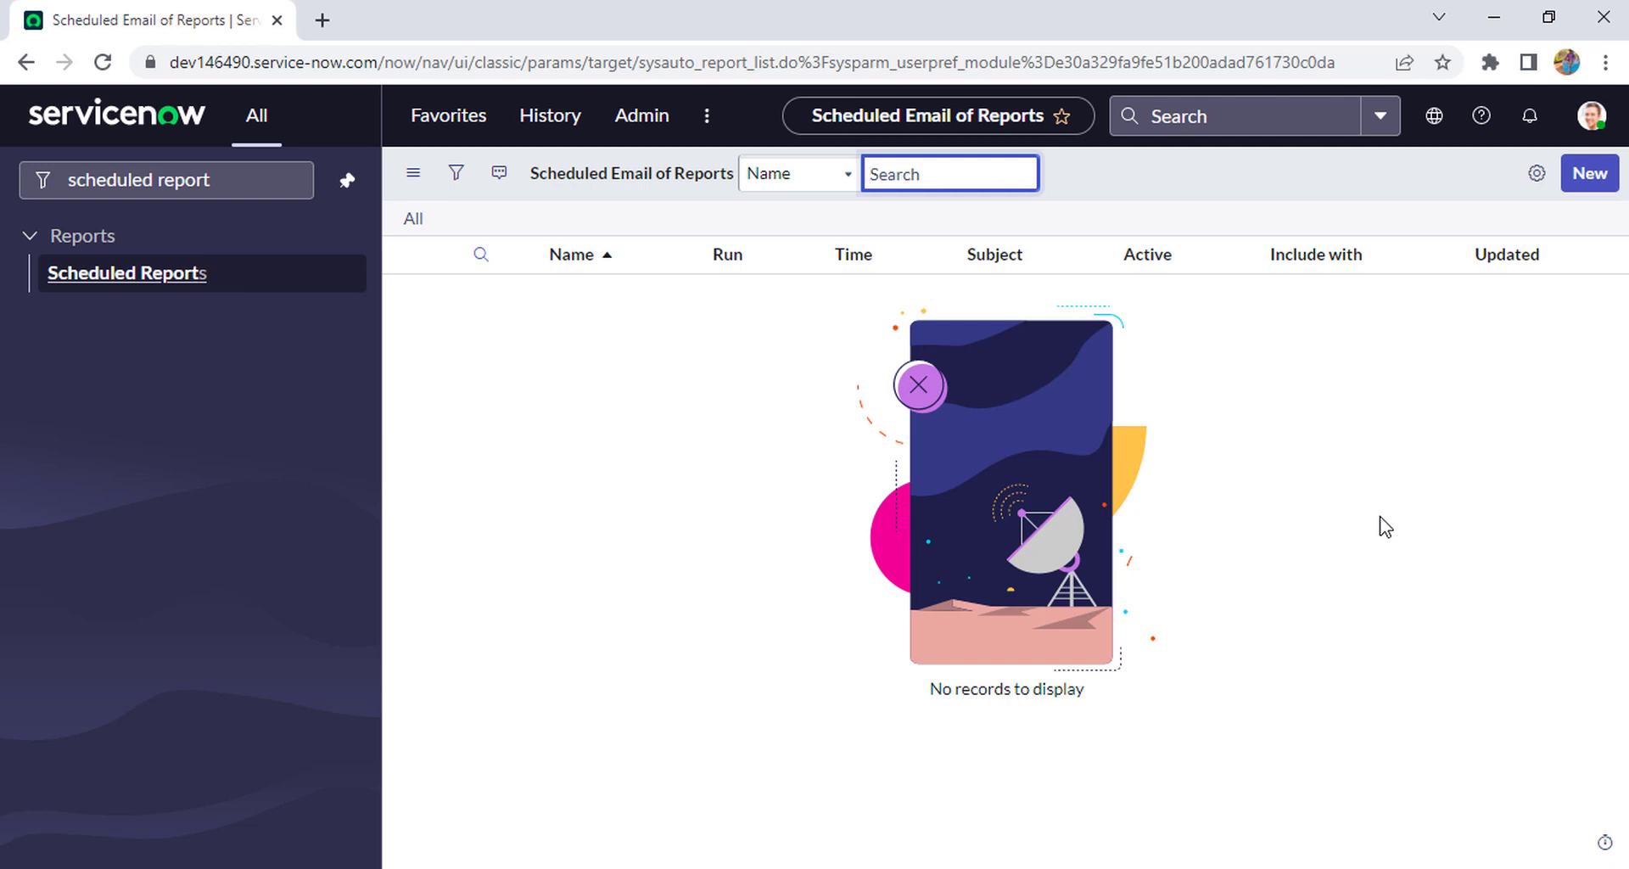
Create a new scheduled email named 'Weekdays Report'
{"action": "left_click", "coordinate": [1594, 176]}
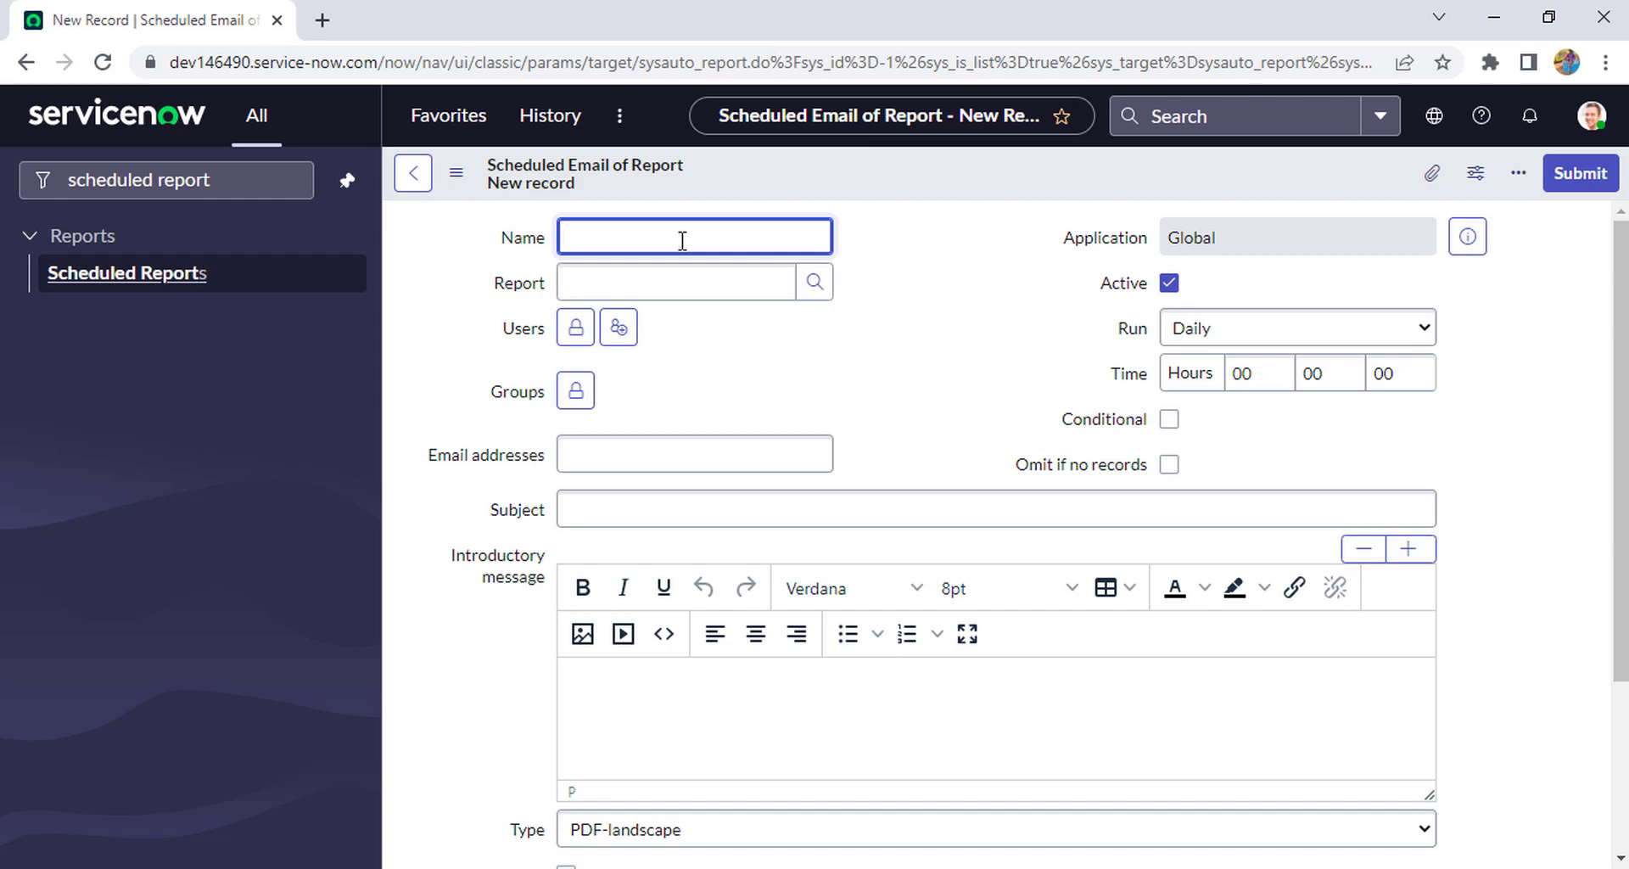
{"action": "type", "text": "Weekdays Report"}
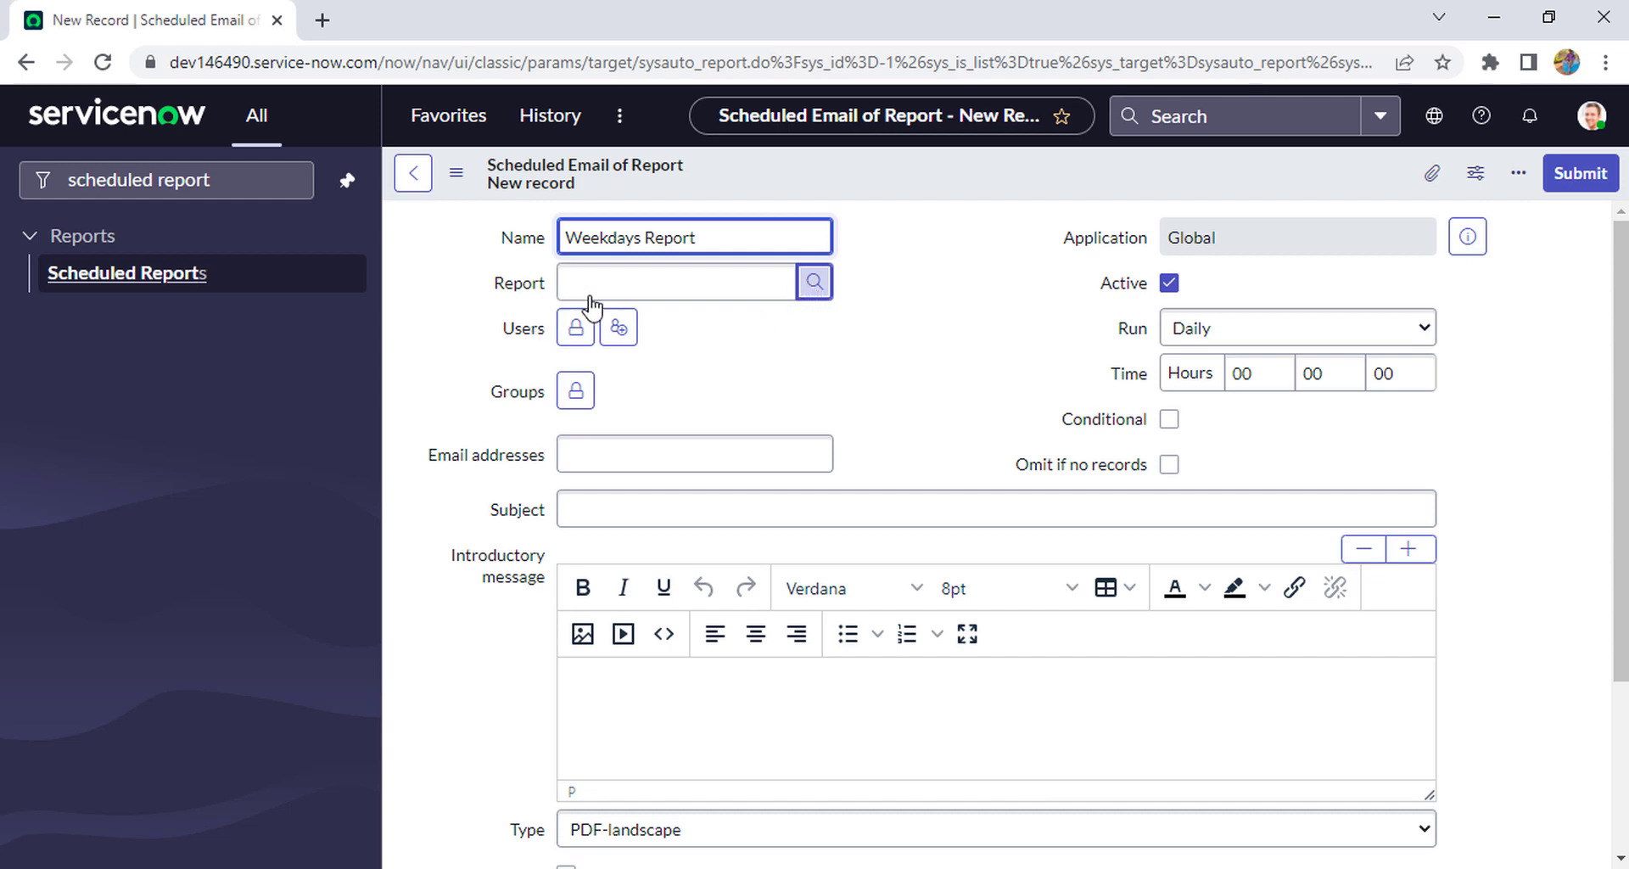
Choose the My Groups Work report and add yourself as a recipient
{"action": "left_click", "coordinate": [815, 293]}
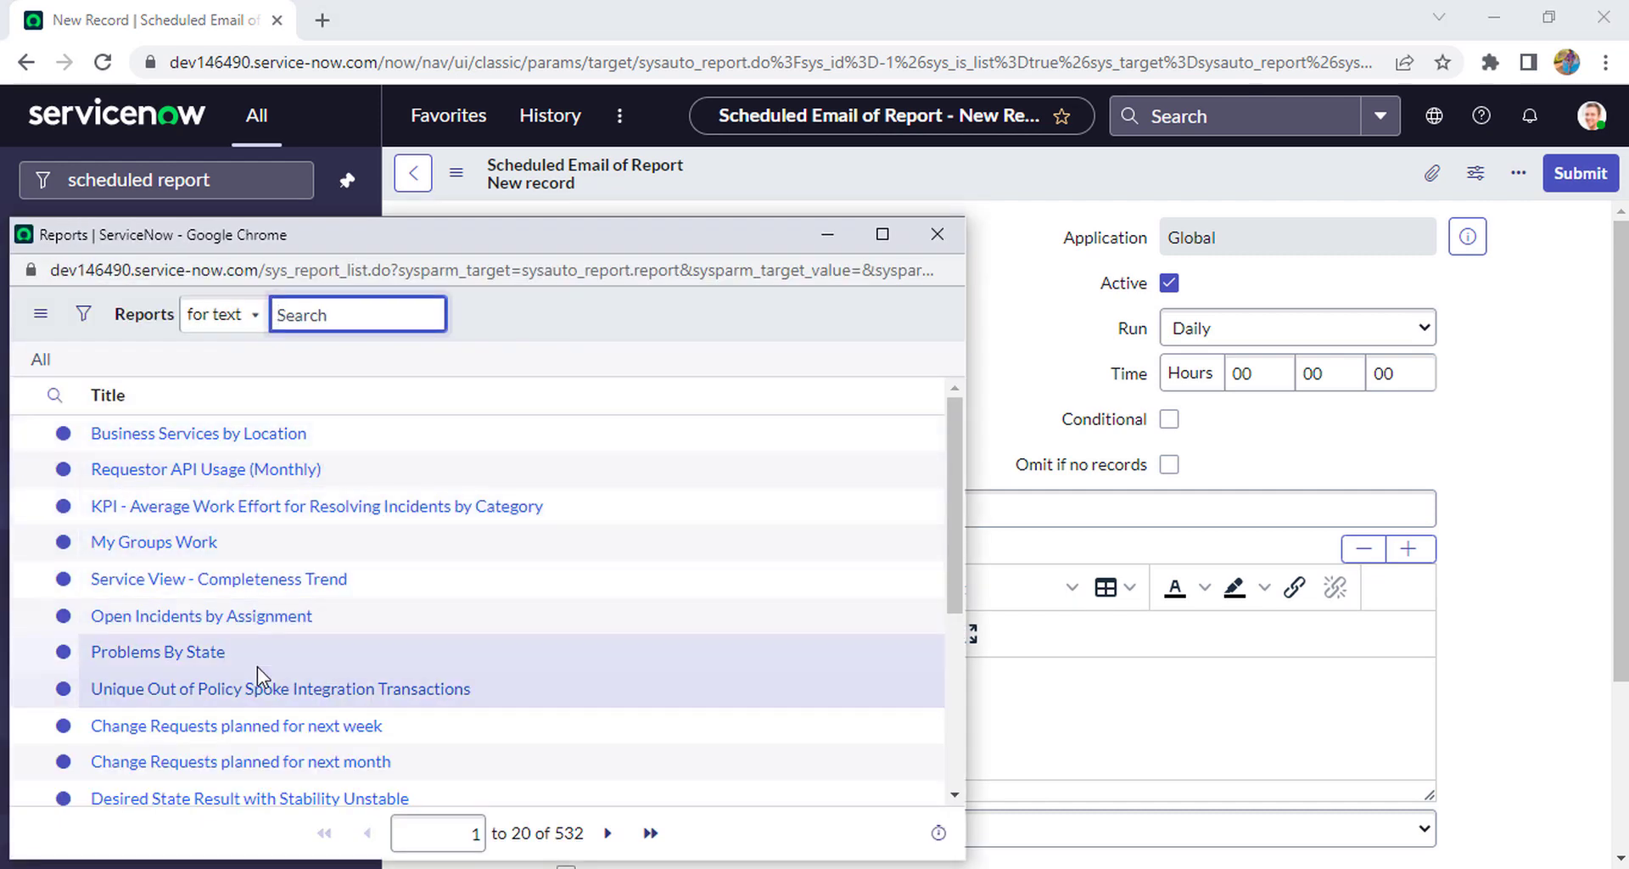
{"action": "left_click", "coordinate": [153, 542]}
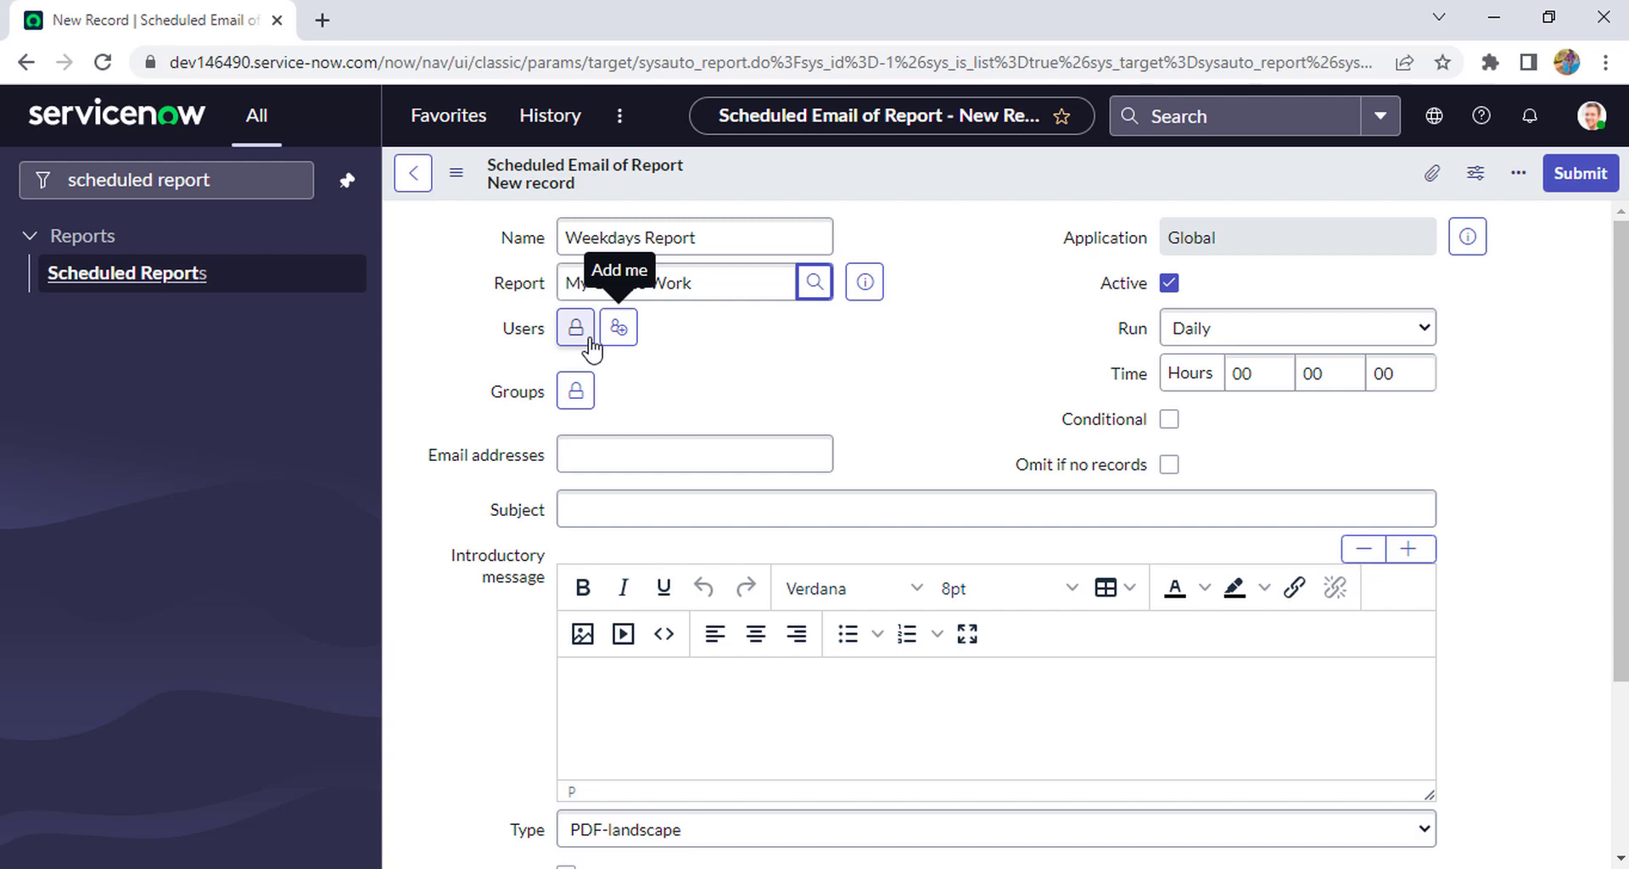
{"action": "left_click", "coordinate": [620, 343]}
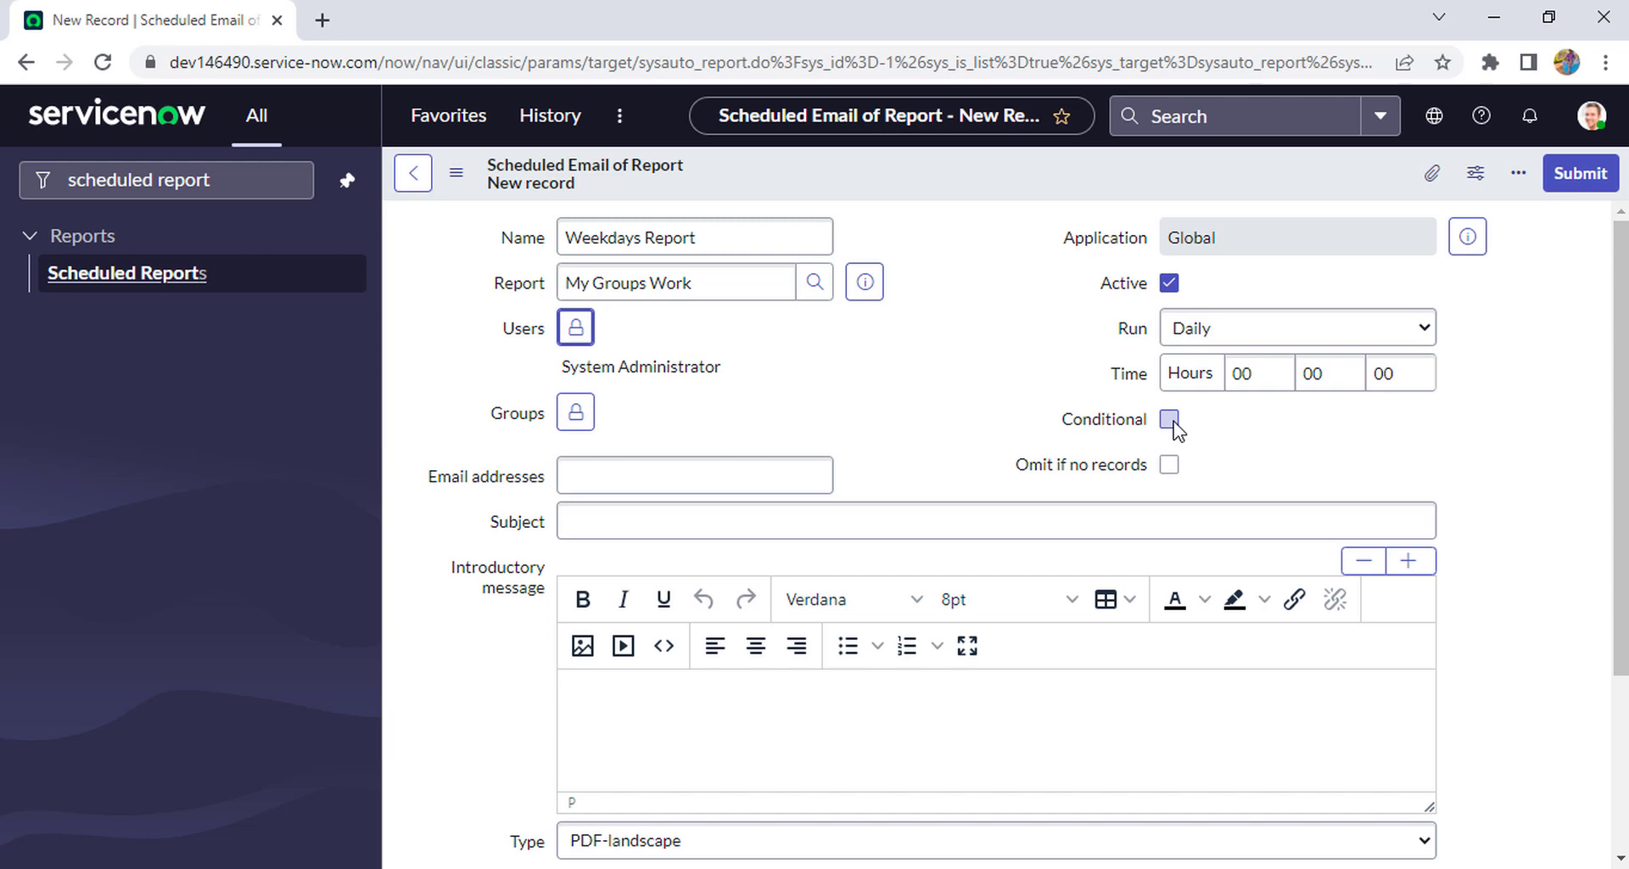
Make the email conditional and keep the run frequency at Daily
{"action": "left_click", "coordinate": [1169, 419]}
{"action": "left_click", "coordinate": [1350, 344]}
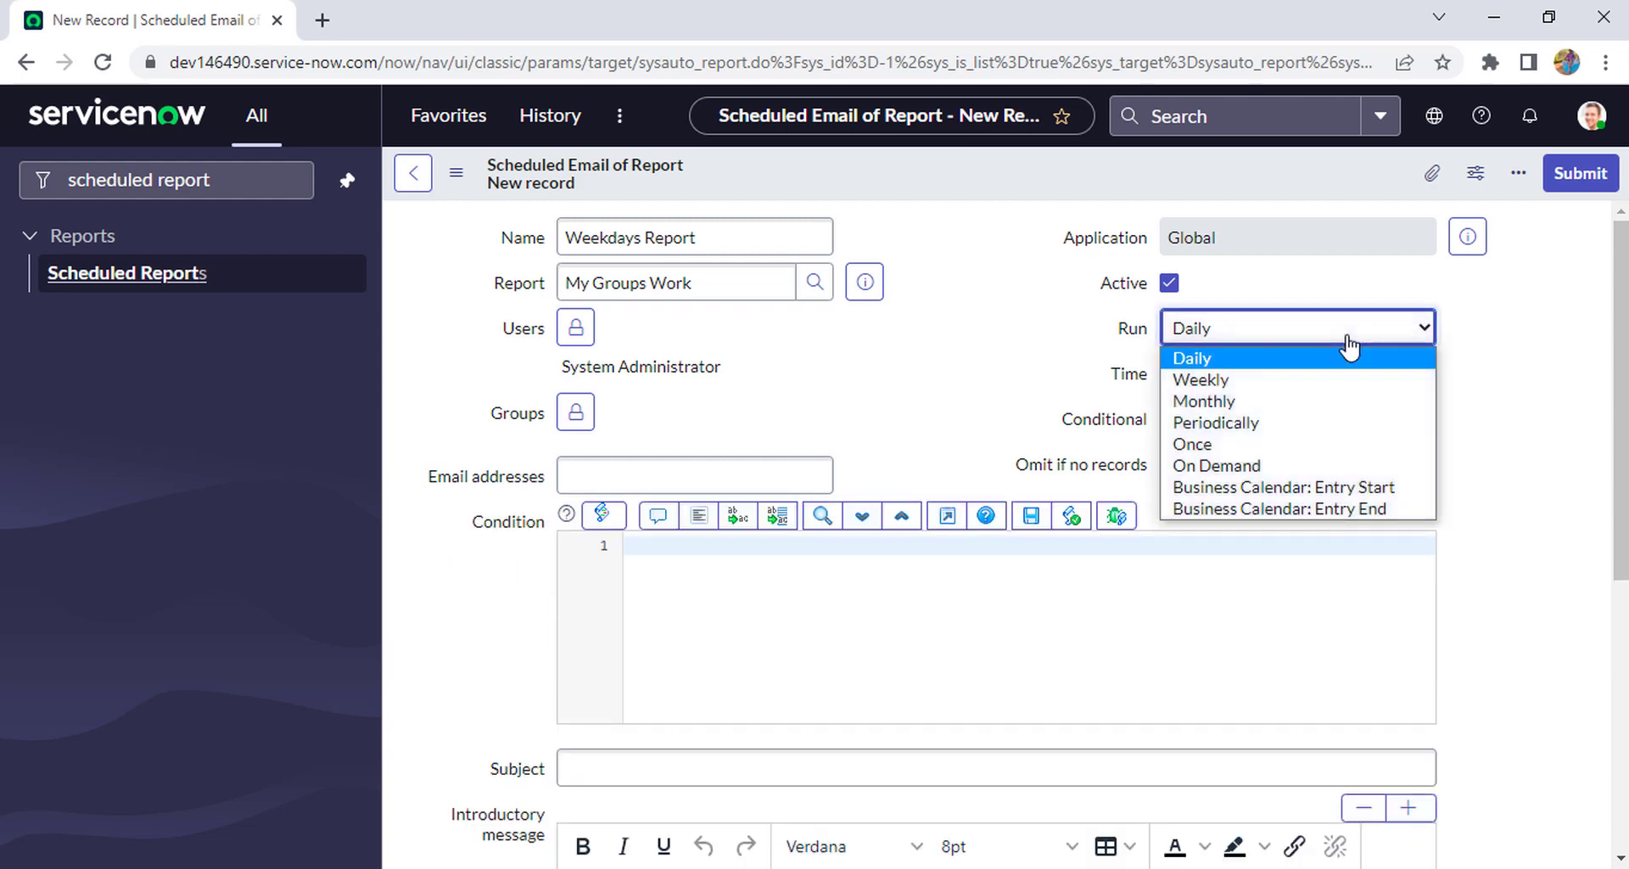
{"action": "left_click", "coordinate": [1498, 358]}
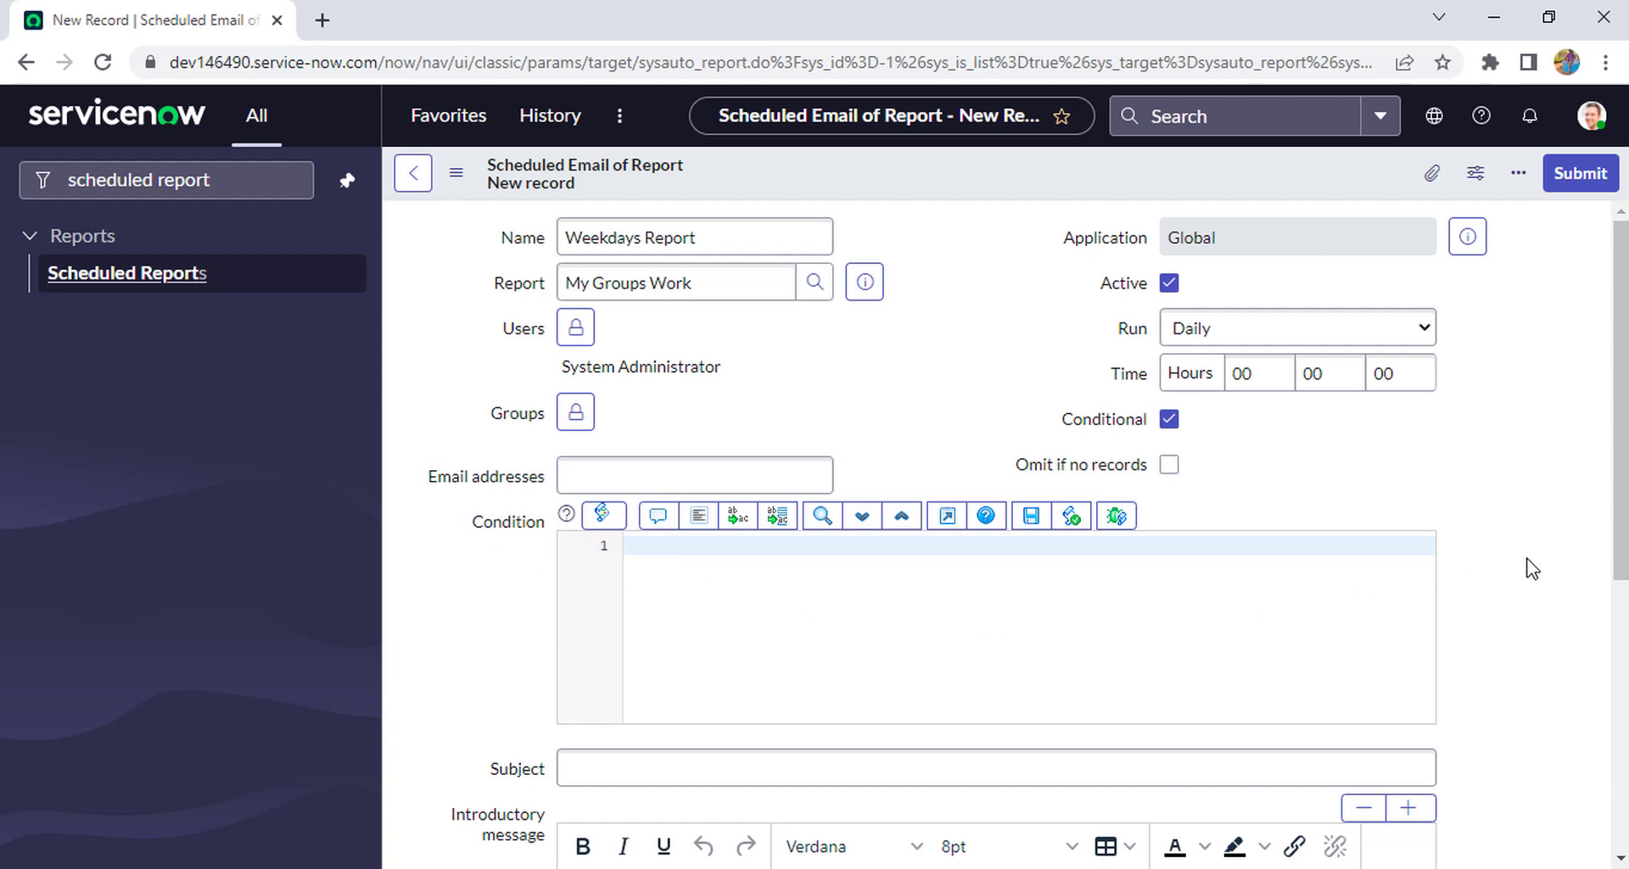
{"action": "scroll", "coordinate": [1532, 566], "scroll_direction": "down", "scroll_amount": 2}
{"action": "scroll", "coordinate": [1519, 560], "scroll_direction": "down", "scroll_amount": 1}
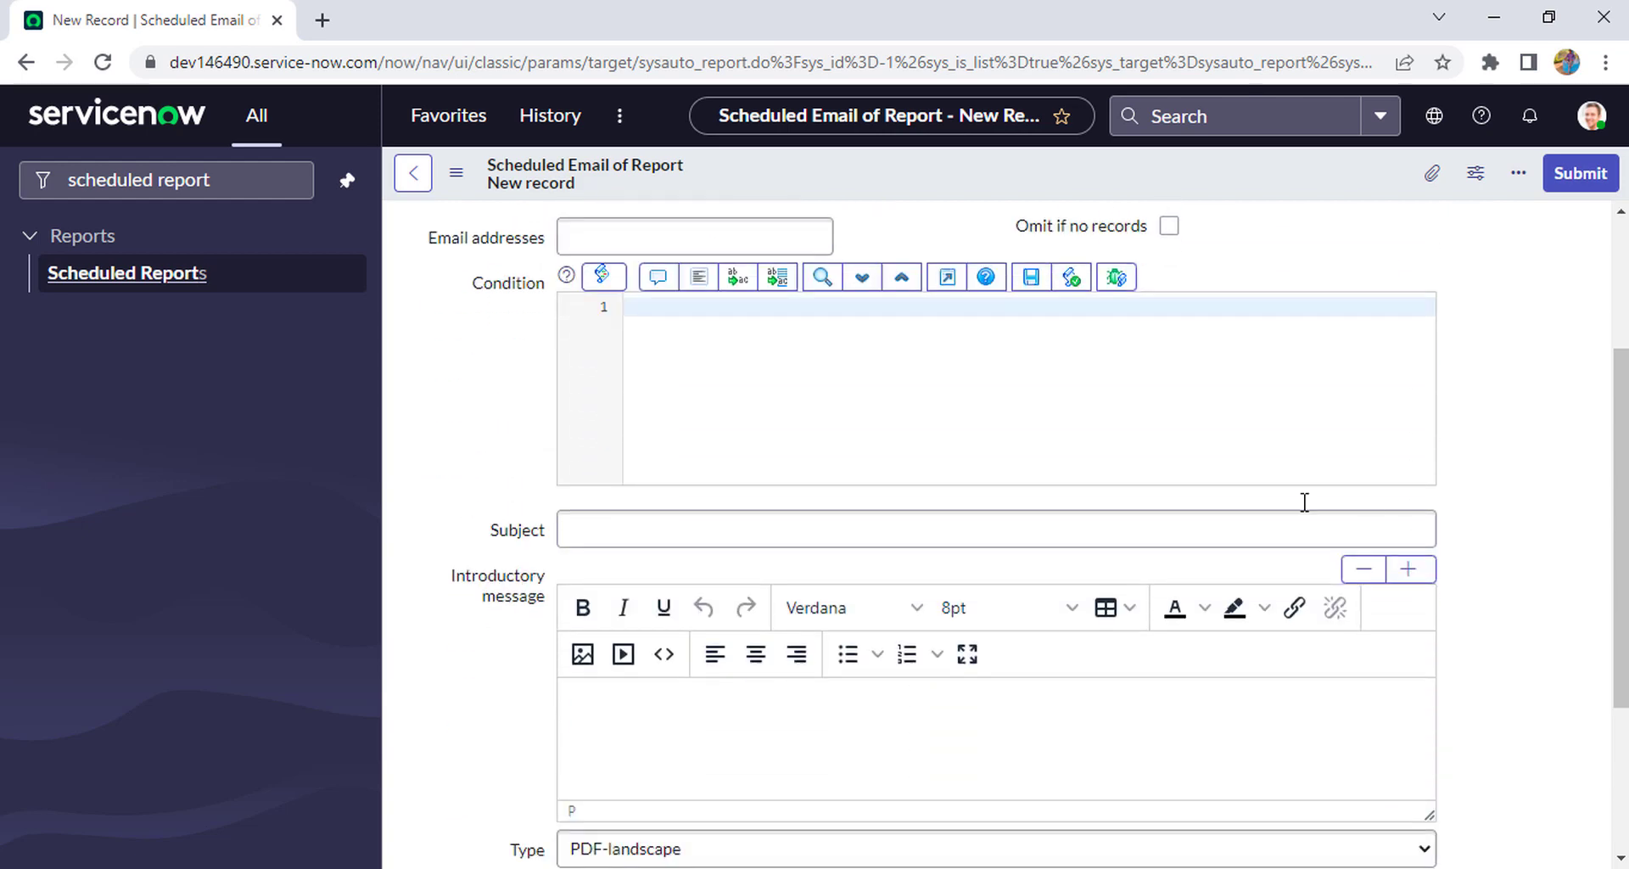
Enter the 'var today = new Date();' and today.getDay() weekday lines as the condition, then duplicate the tab
{"action": "left_click", "coordinate": [981, 420]}
{"action": "type", "text": "var today = new Date"}
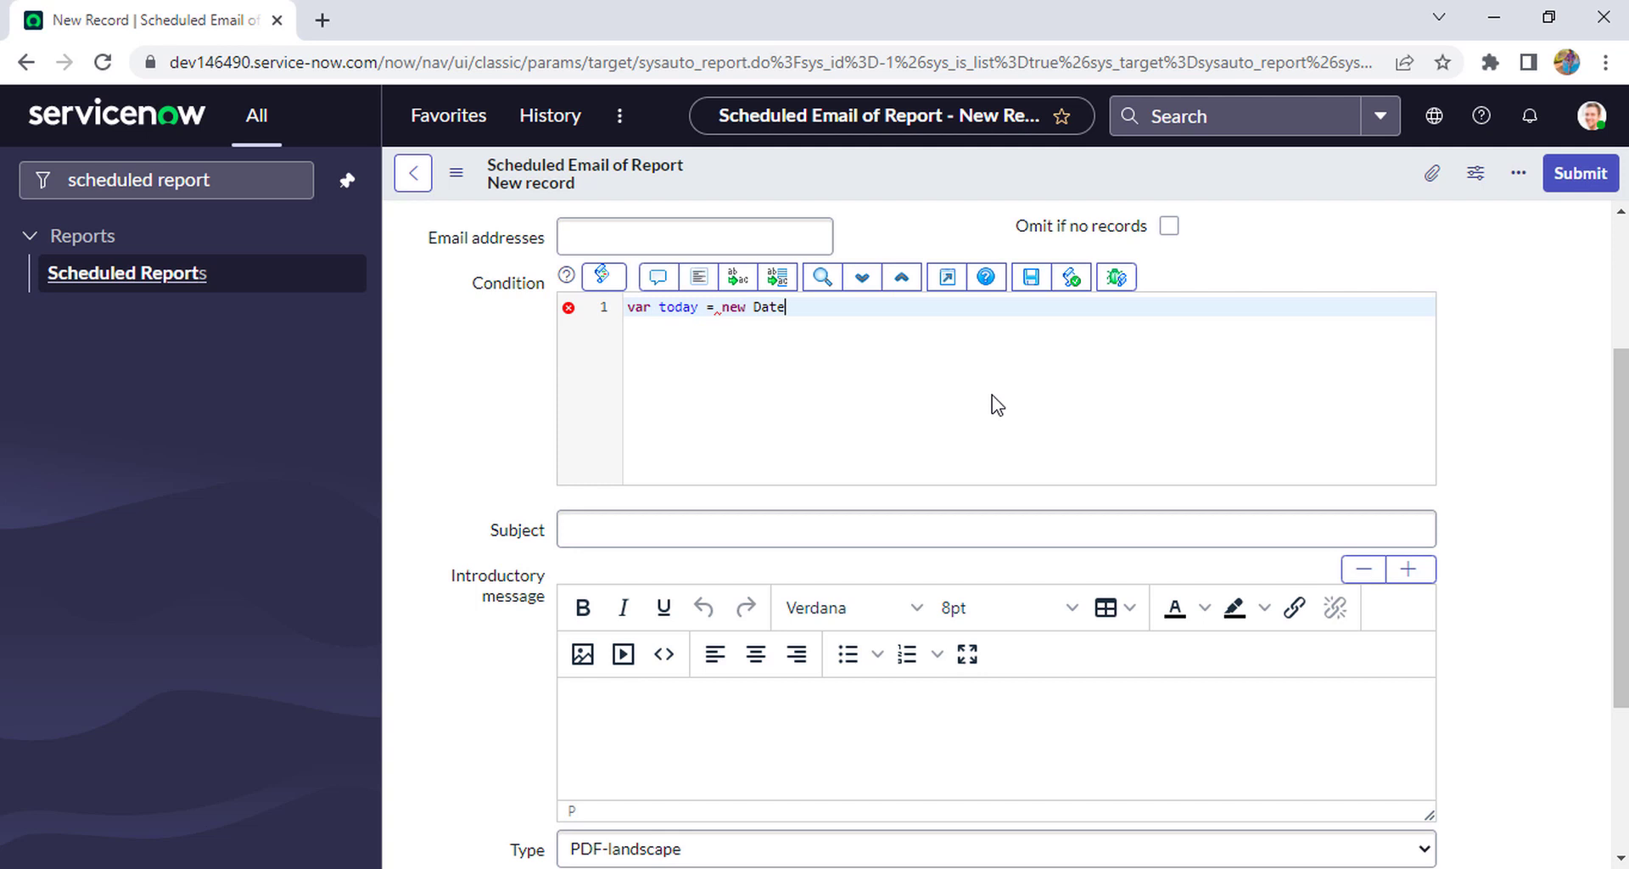
{"action": "type", "text": "();"}
{"action": "key", "text": "Return"}
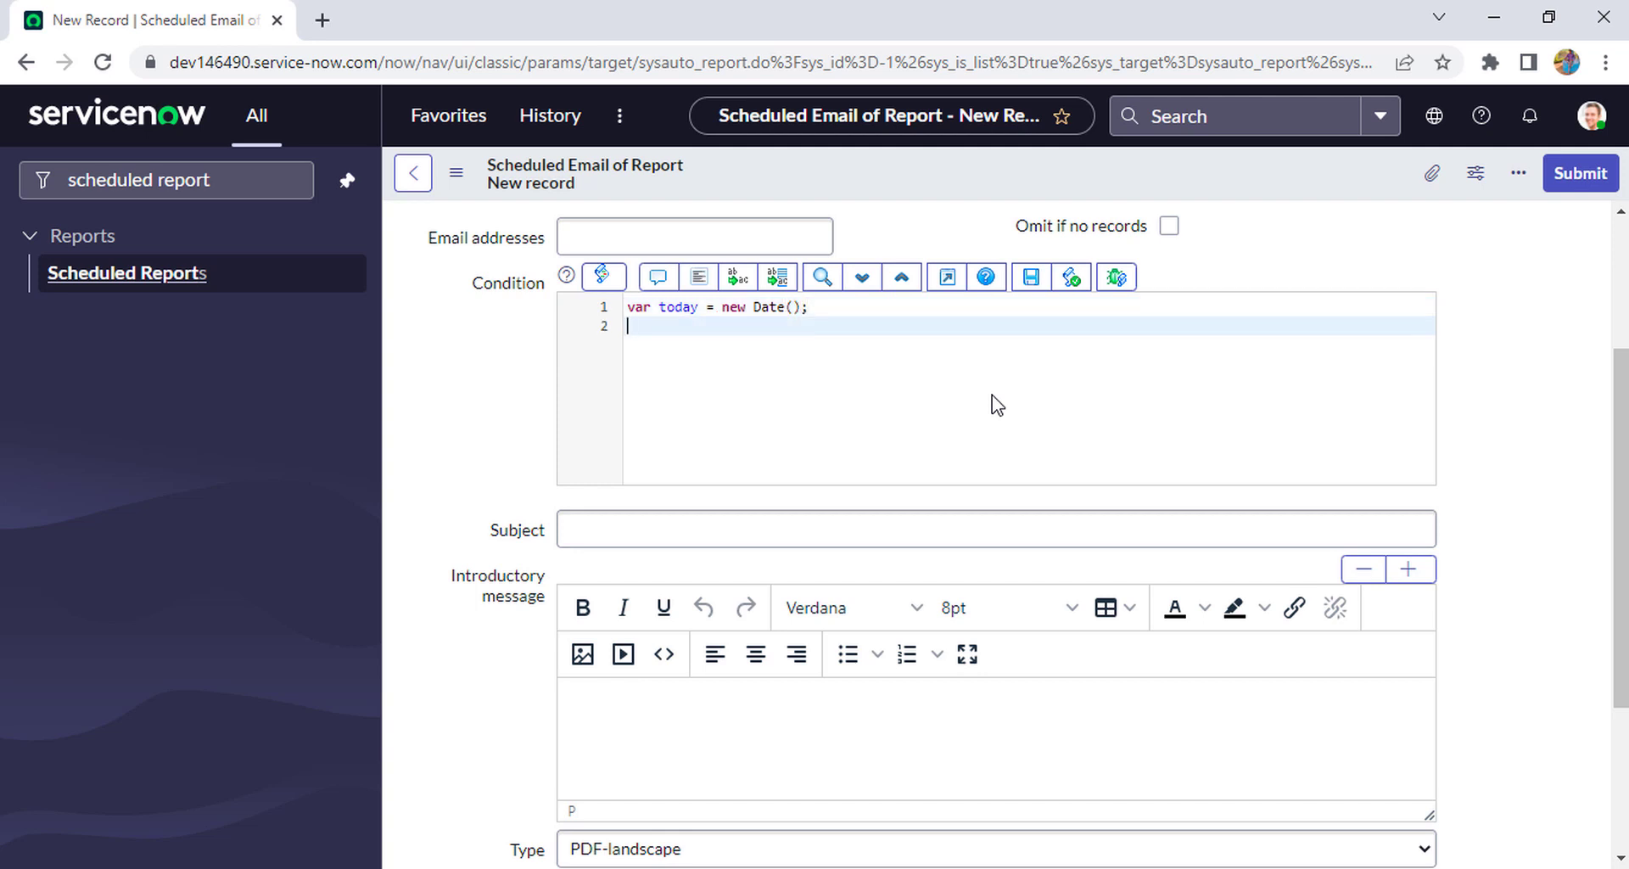
{"action": "type", "text": "var weekday ="}
{"action": "type", "text": "today.get"}
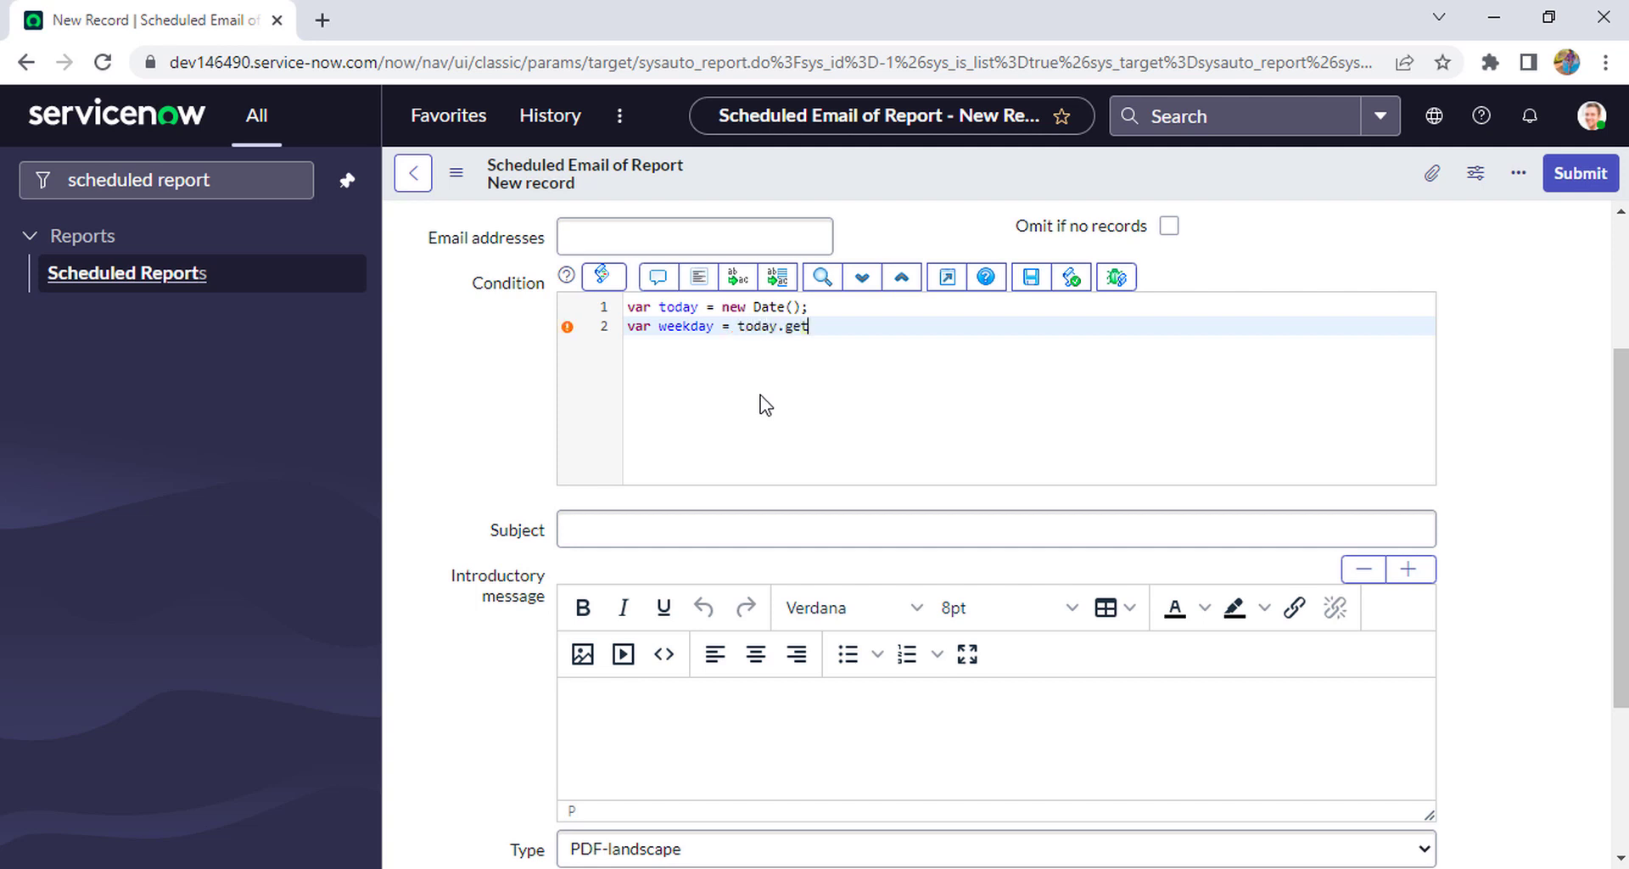
{"action": "type", "text": "Day();"}
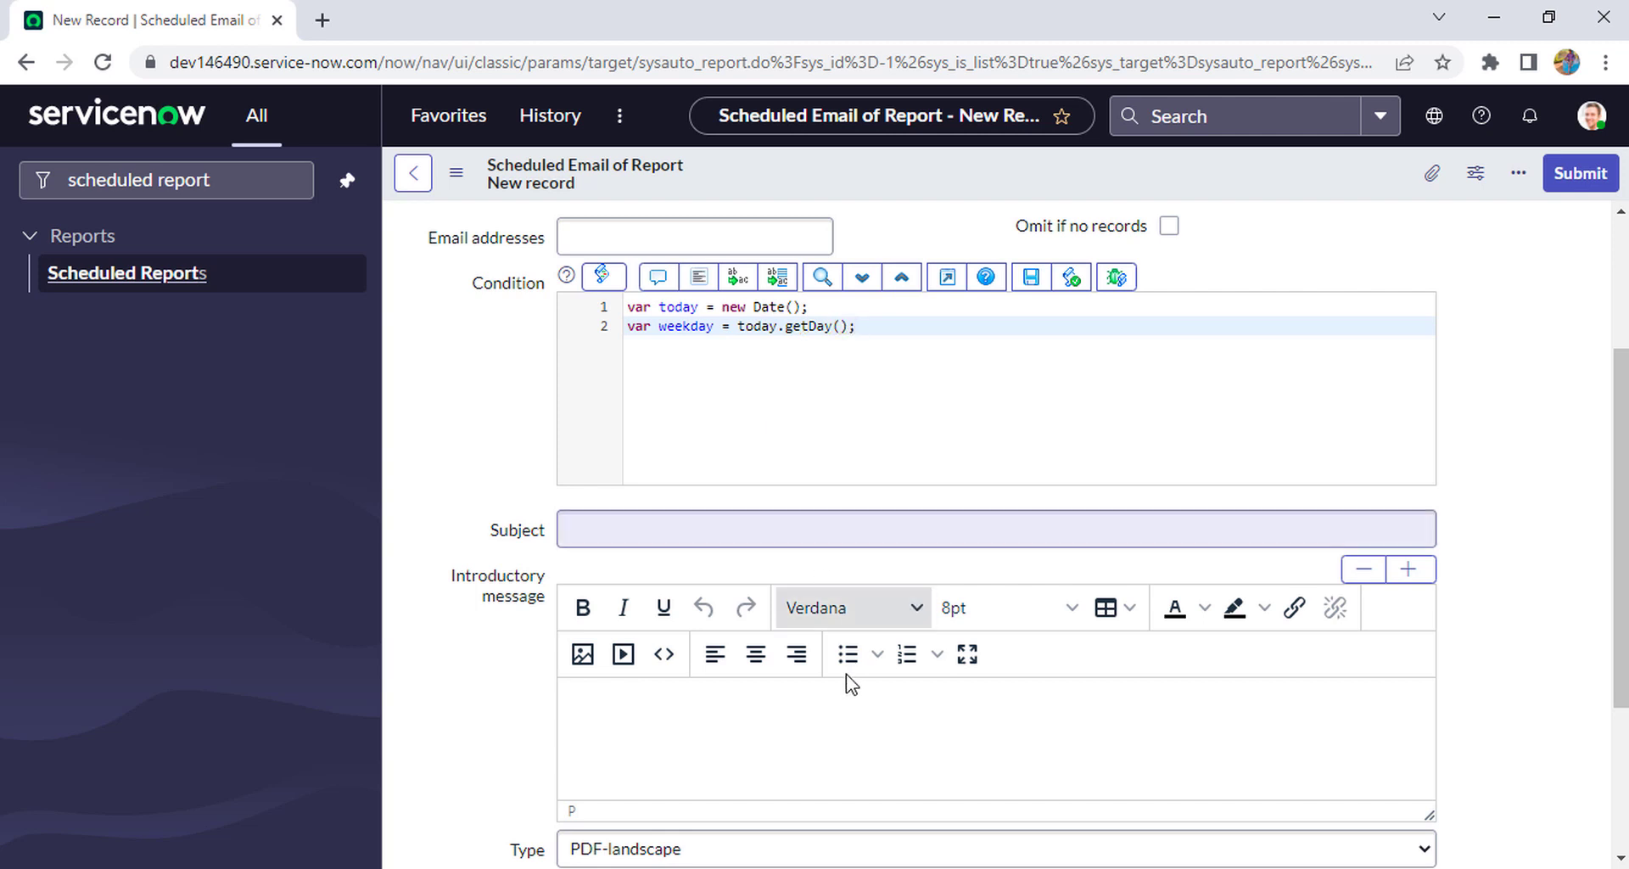
{"action": "left_click_drag", "start_coordinate": [856, 328], "coordinate": [613, 317]}
{"action": "key", "text": "ctrl+c"}
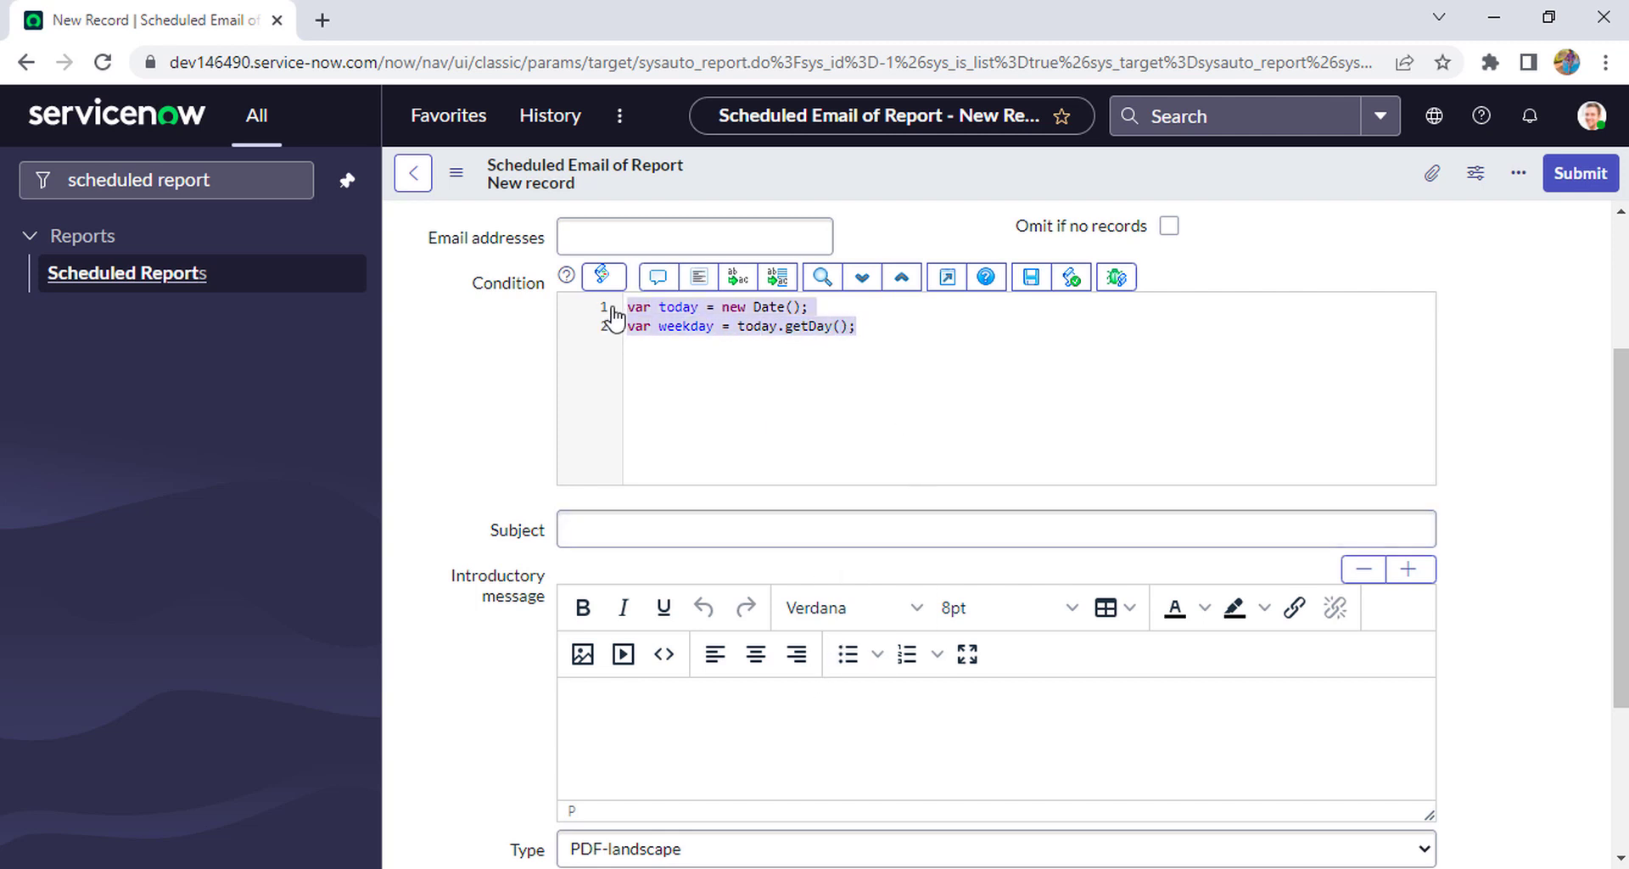
{"action": "right_click", "coordinate": [151, 20]}
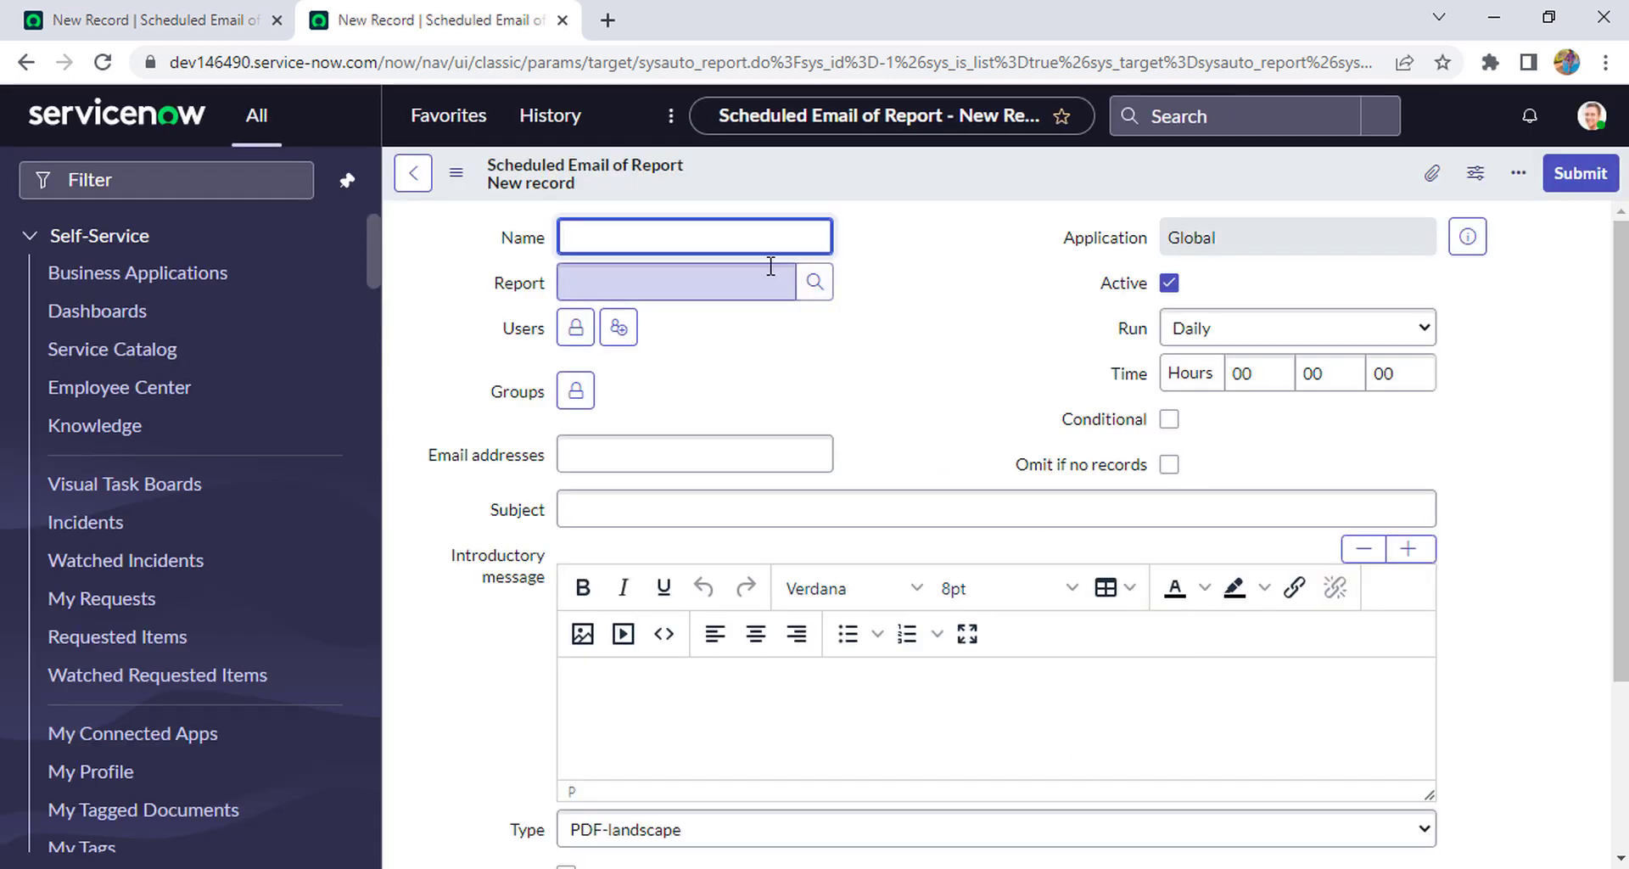
Open the Scripts - Background module
{"action": "left_click", "coordinate": [255, 176]}
{"action": "type", "text": "ba"}
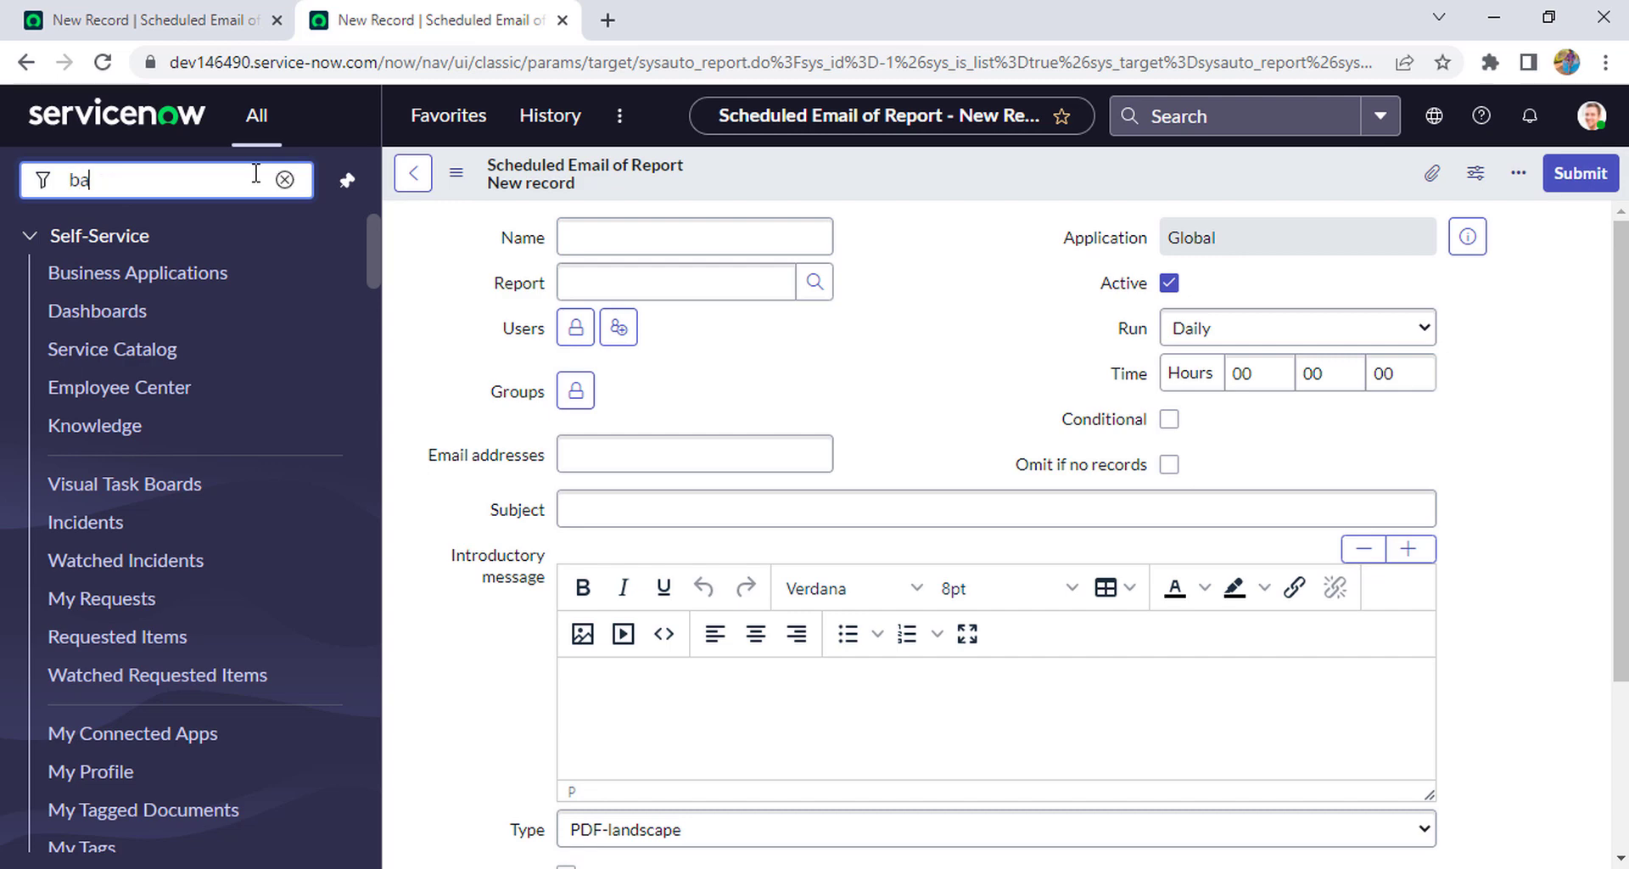
{"action": "type", "text": "ckground"}
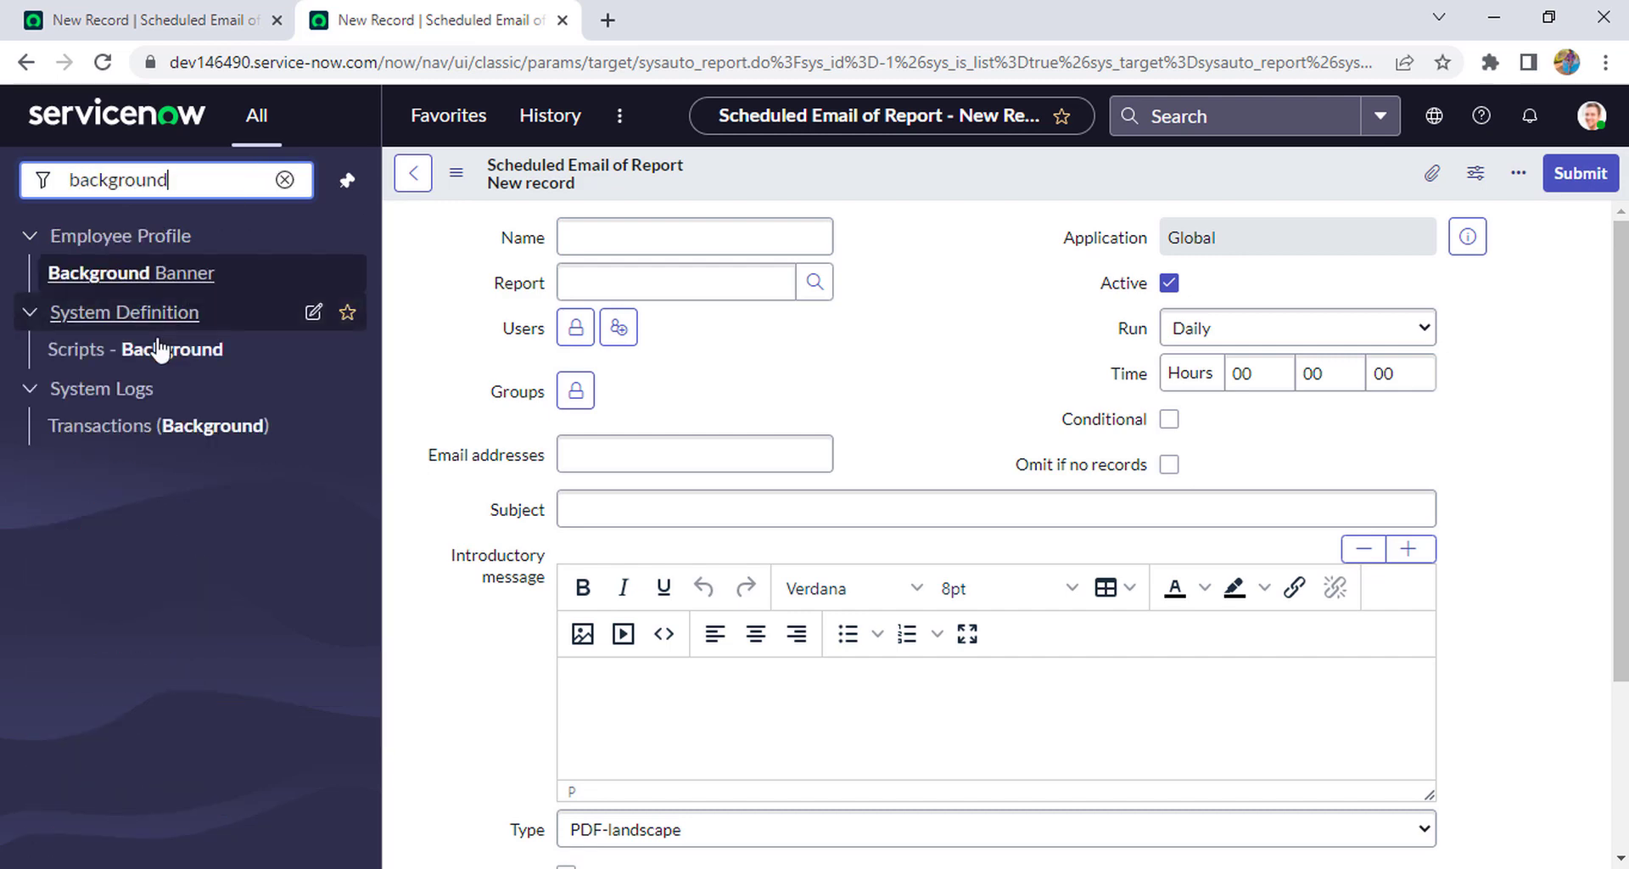
{"action": "left_click", "coordinate": [151, 349]}
{"action": "left_click", "coordinate": [151, 349]}
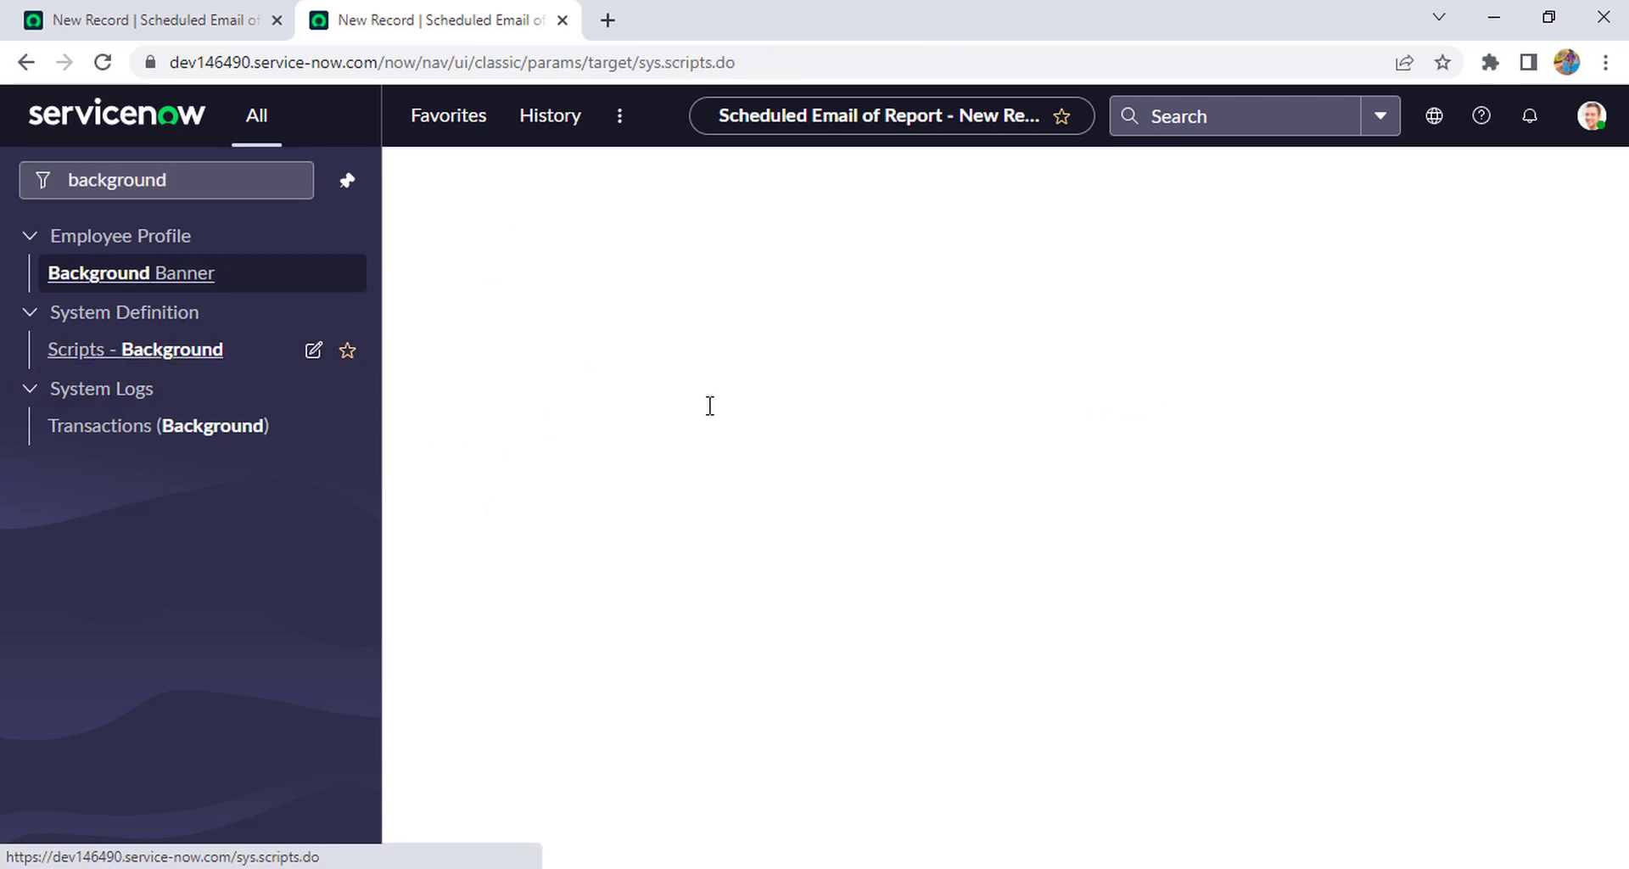
Paste the date lines, add gs.info(weekday), and run the script to see the weekday
{"action": "left_click", "coordinate": [586, 310]}
{"action": "key", "text": "ctrl+v"}
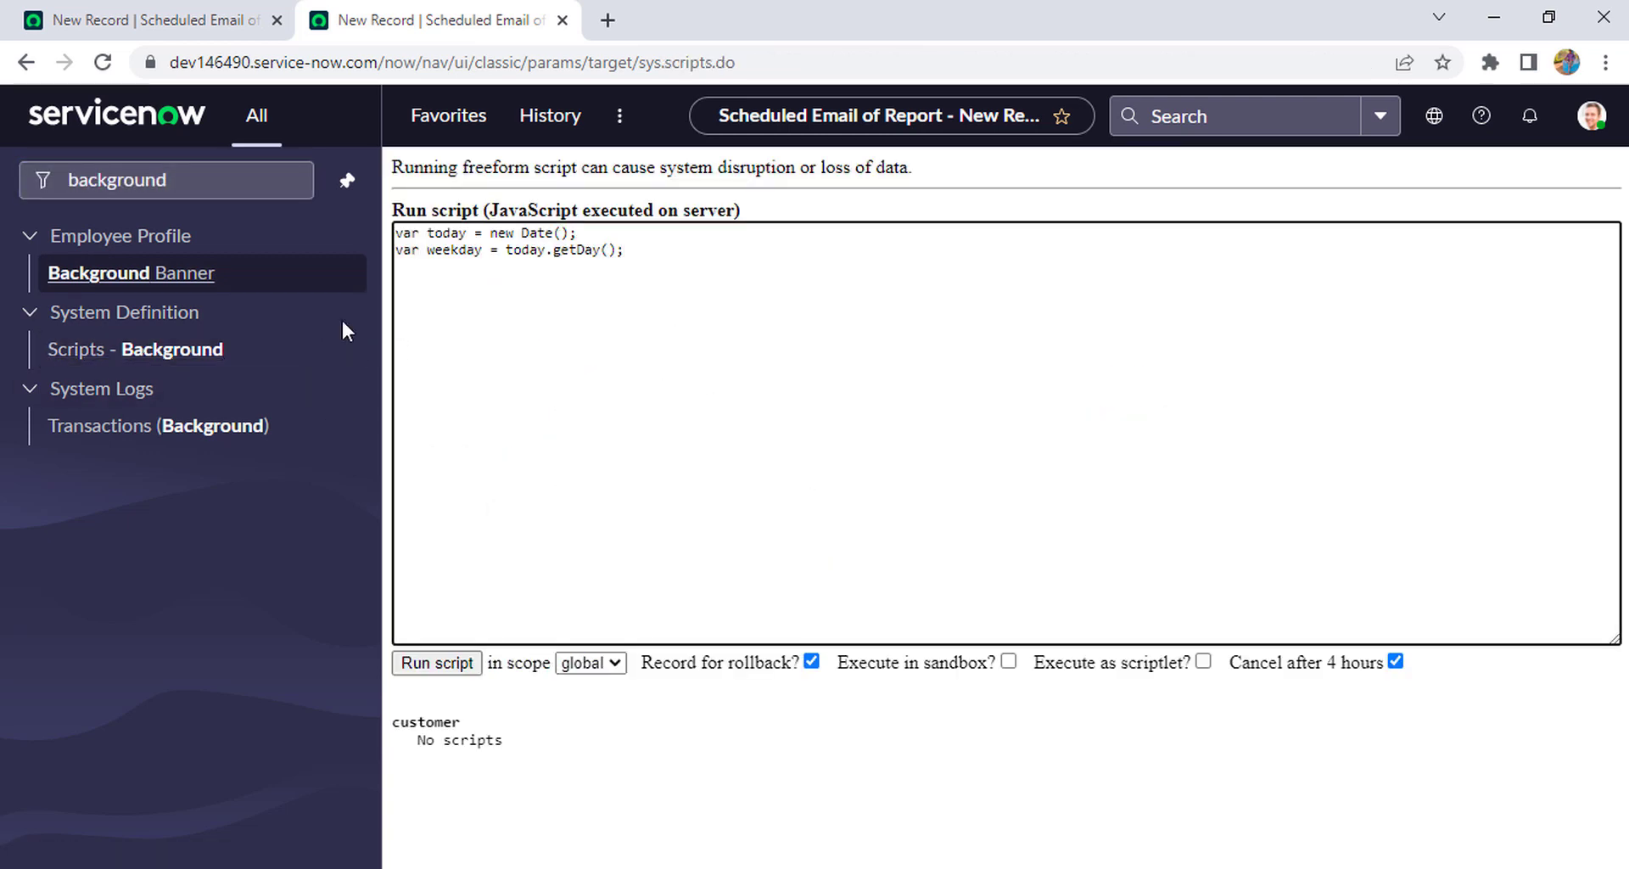
{"action": "key", "text": "Return"}
{"action": "type", "text": "gs.innfo"}
{"action": "key", "text": "BackSpace"}
{"action": "key", "text": "BackSpace"}
{"action": "key", "text": "BackSpace"}
{"action": "type", "text": "fo();"}
{"action": "key", "text": "Left"}
{"action": "type", "text": "weekday"}
{"action": "left_click", "coordinate": [452, 667]}
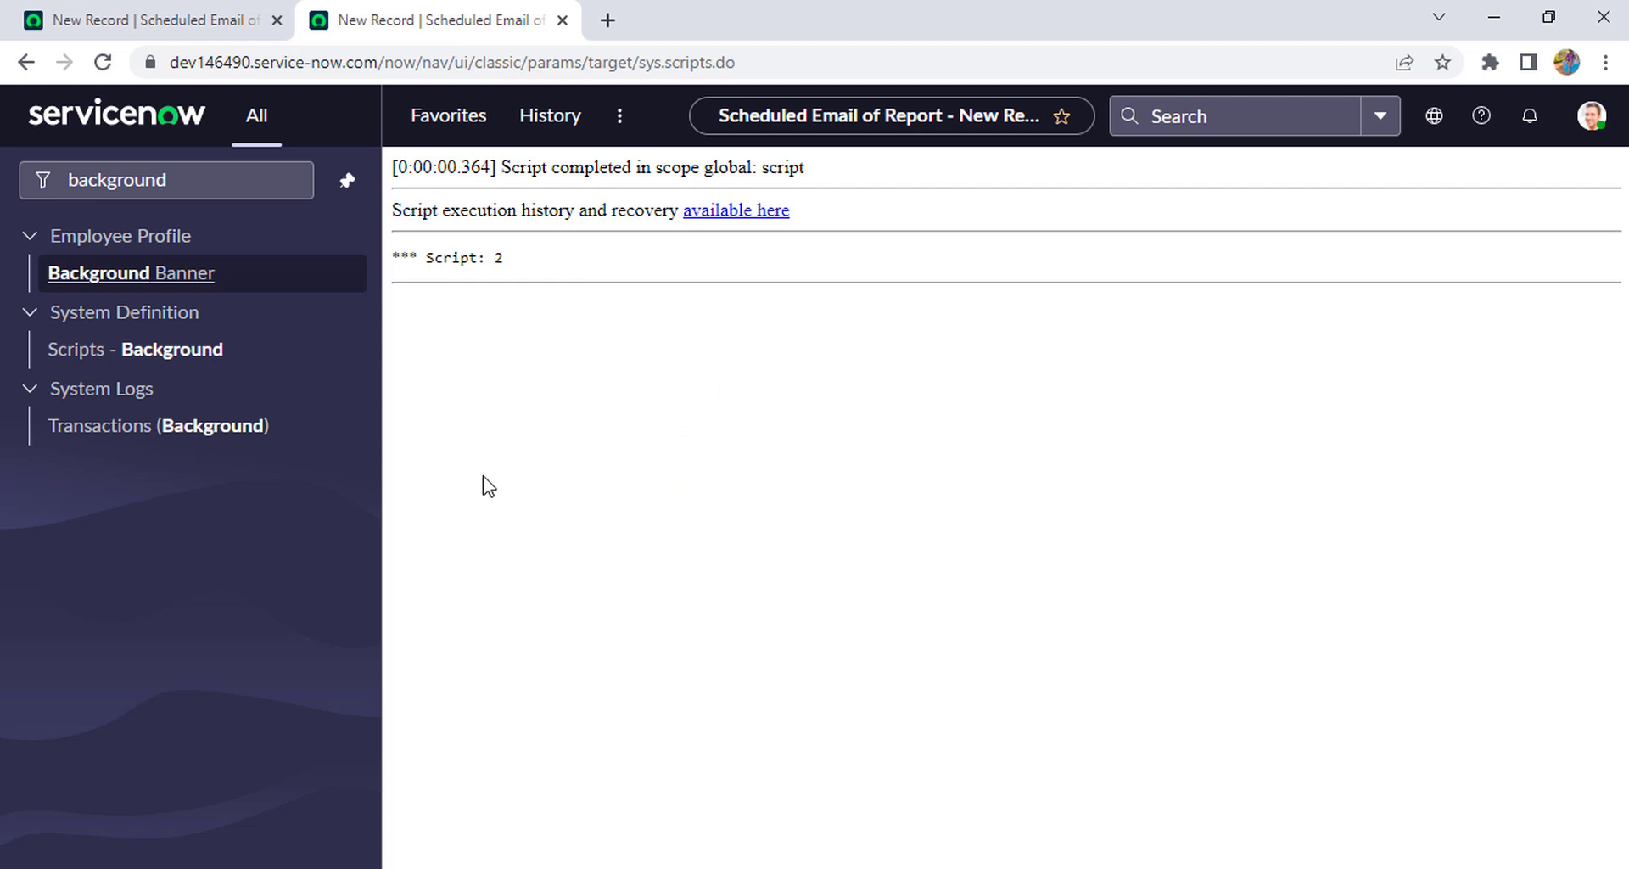
Return to the Weekdays Report form's condition script
{"action": "left_click", "coordinate": [26, 61]}
{"action": "left_click", "coordinate": [154, 17]}
{"action": "left_click", "coordinate": [900, 331]}
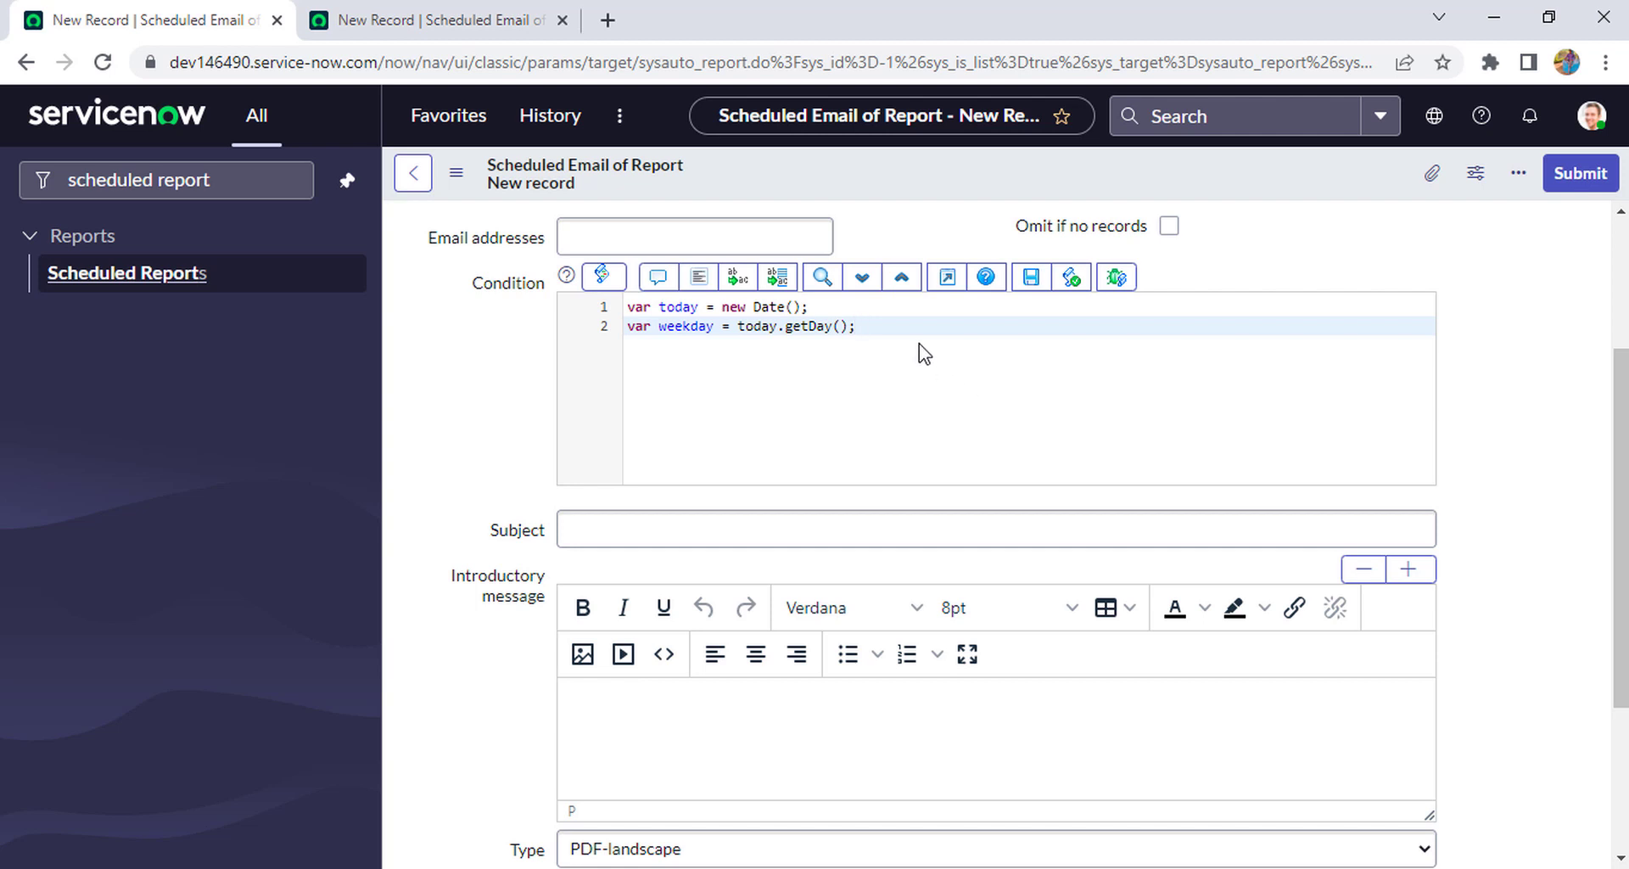
Add an if (weekday > 0 && weekday < 6) block with braces to the condition script
{"action": "key", "text": "Return"}
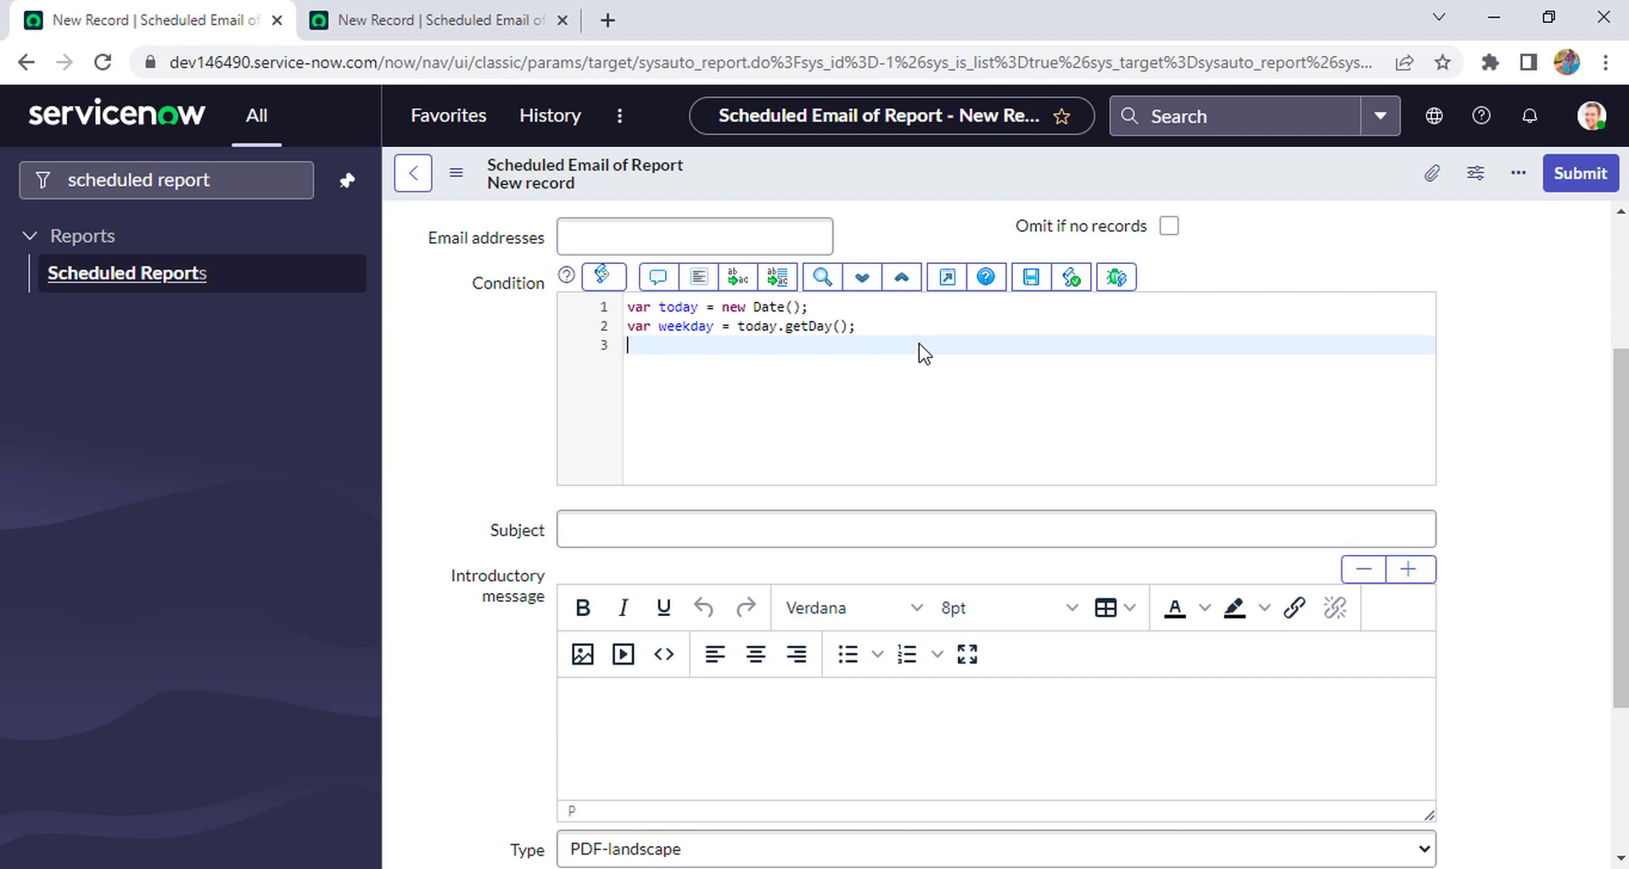
{"action": "type", "text": "var"}
{"action": "key", "text": "BackSpace"}
{"action": "key", "text": "BackSpace"}
{"action": "key", "text": "BackSpace"}
{"action": "key", "text": "BackSpace"}
{"action": "key", "text": "Return"}
{"action": "type", "text": "if "}
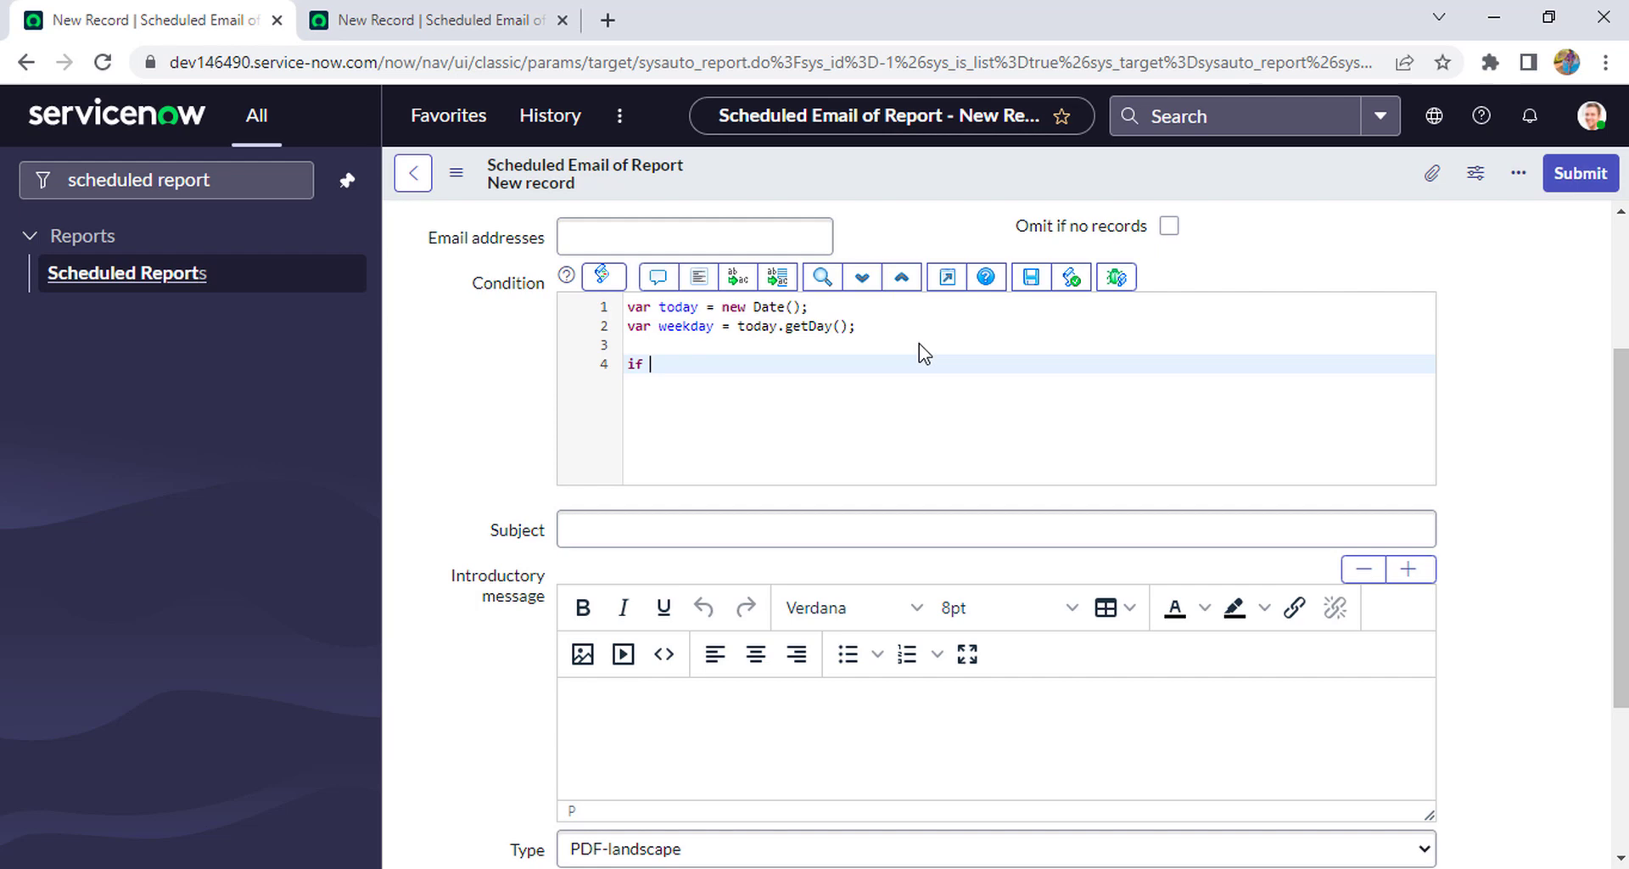
{"action": "type", "text": "()"}
{"action": "key", "text": "Left"}
{"action": "type", "text": "weekday > 0"}
{"action": "type", "text": "&& weekday "}
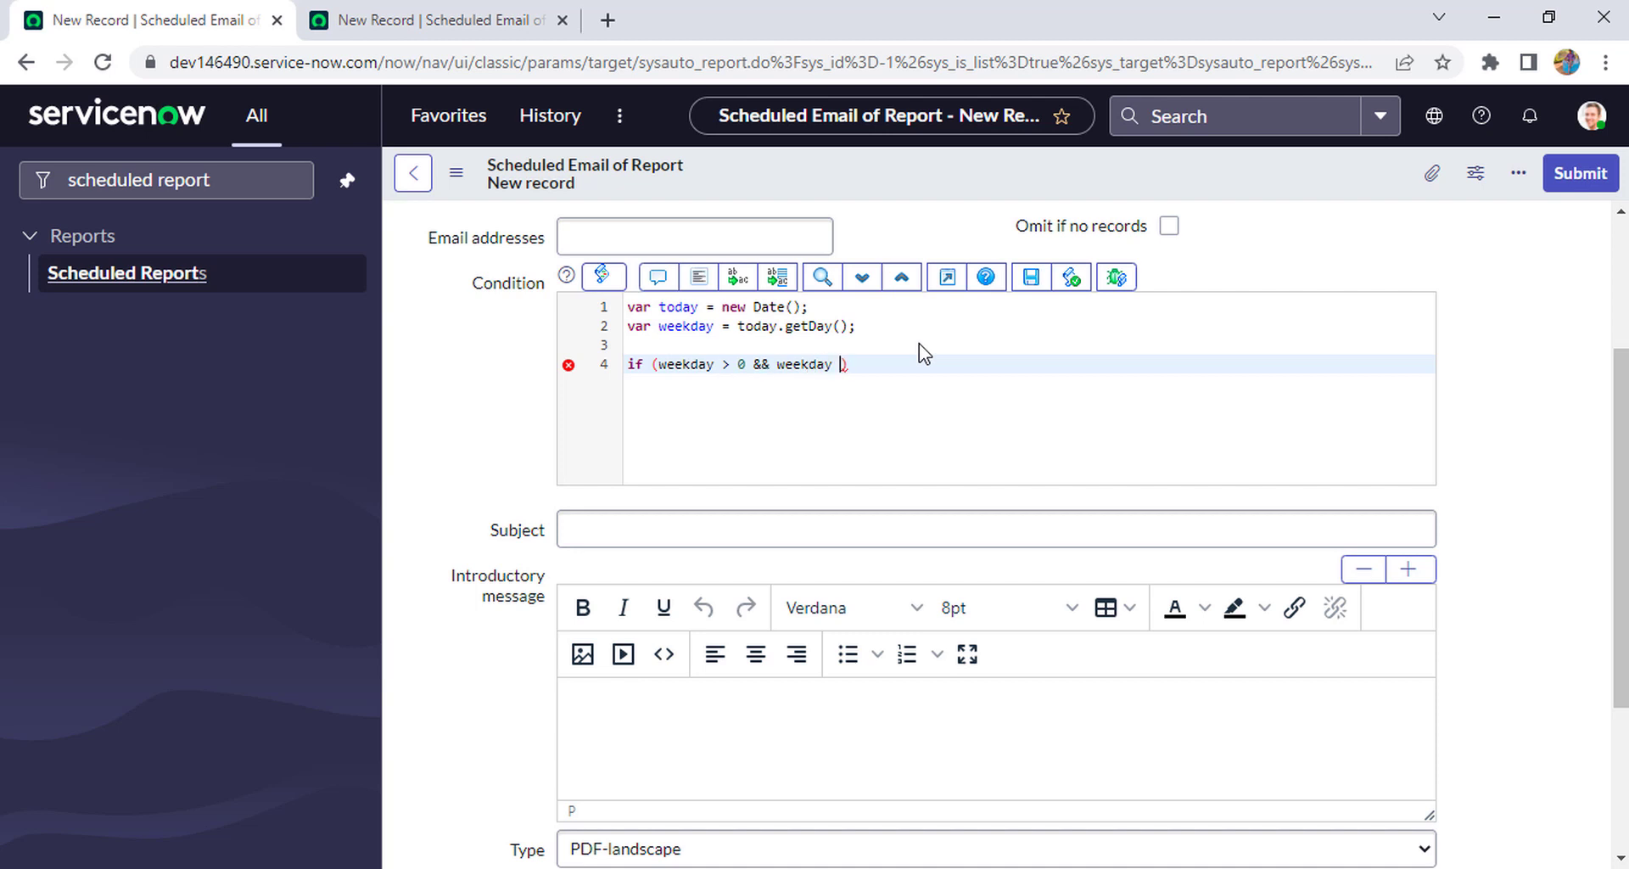
{"action": "type", "text": "<6"}
{"action": "key", "text": "Left"}
{"action": "left_click", "coordinate": [891, 366]}
{"action": "key", "text": "Return"}
{"action": "type", "text": "{"}
{"action": "key", "text": "Return"}
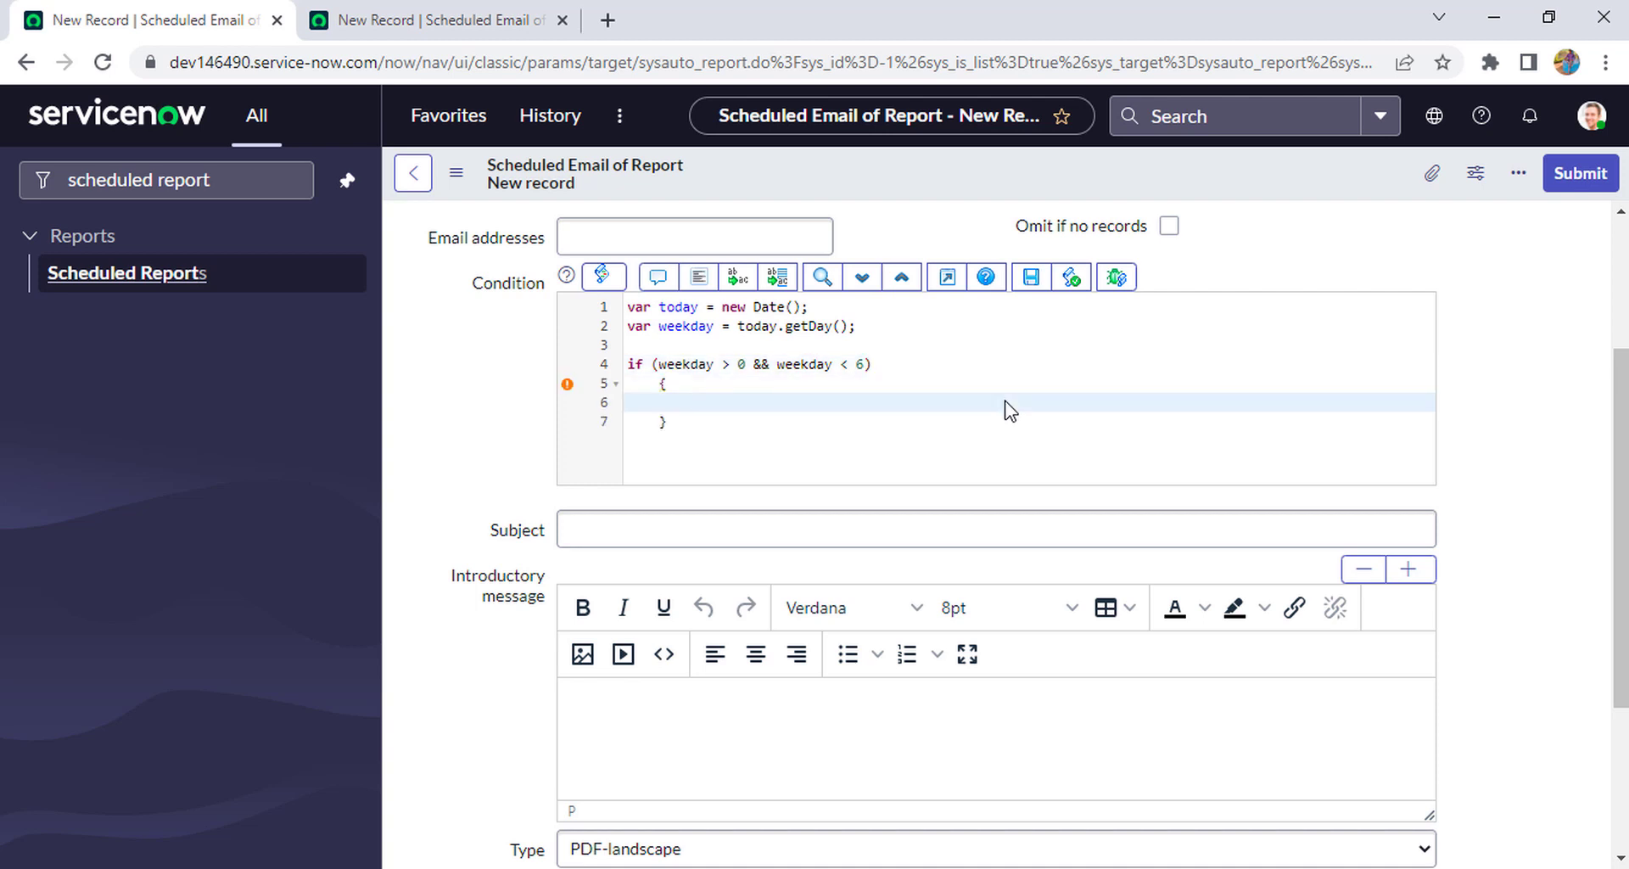
Declare 'var run = false;' at the top and set 'run = true;' inside the if block
{"action": "left_click", "coordinate": [624, 307]}
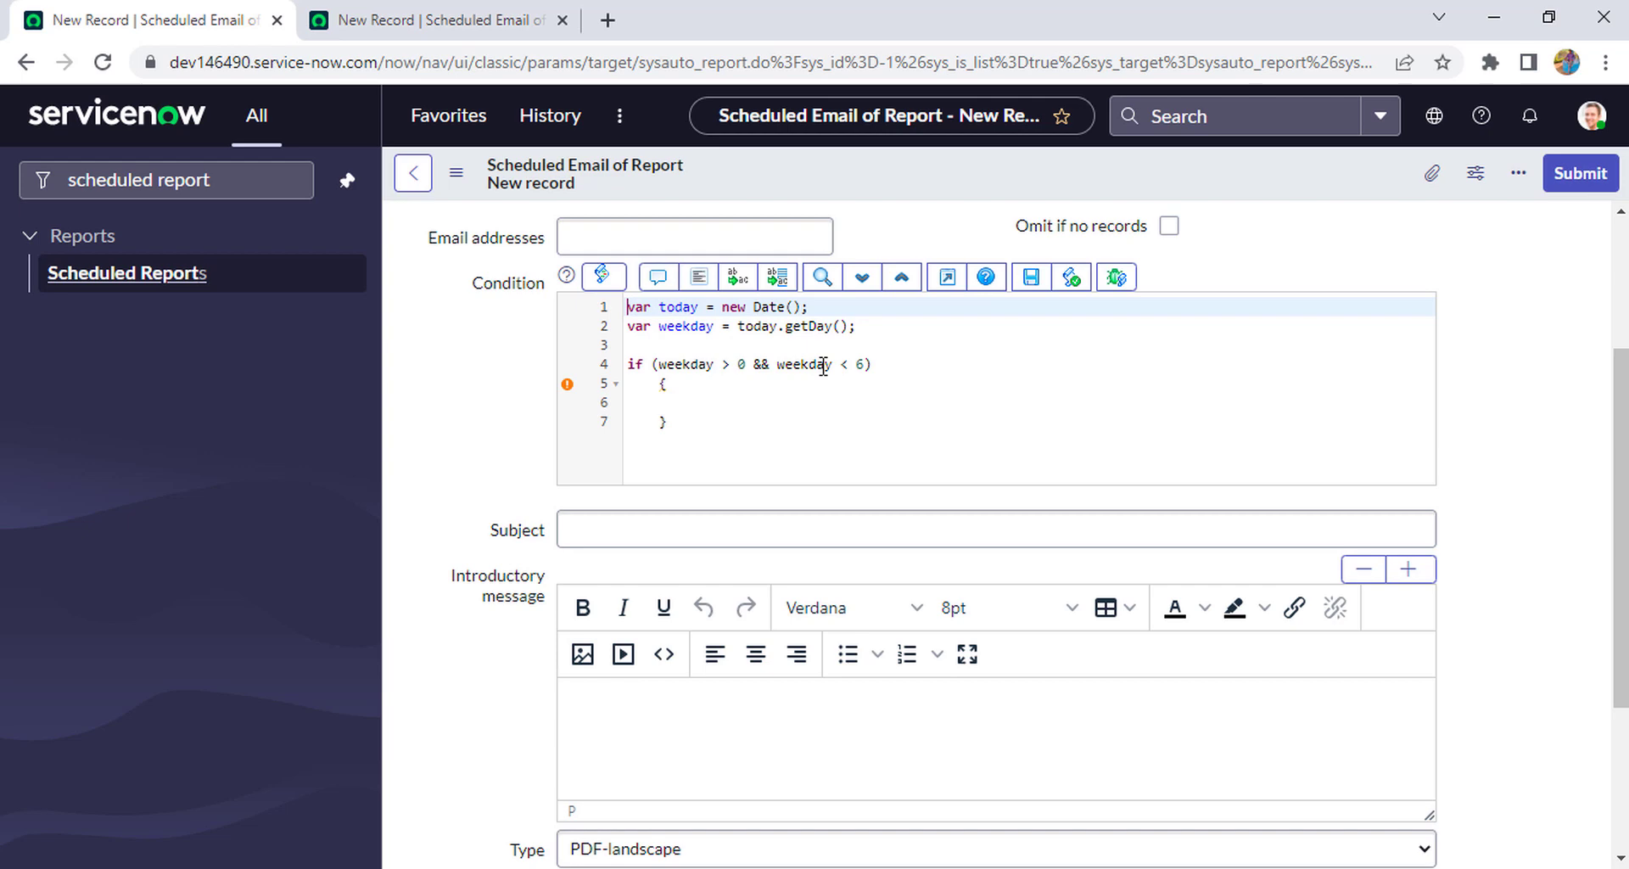
{"action": "key", "text": "Return"}
{"action": "type", "text": "var r"}
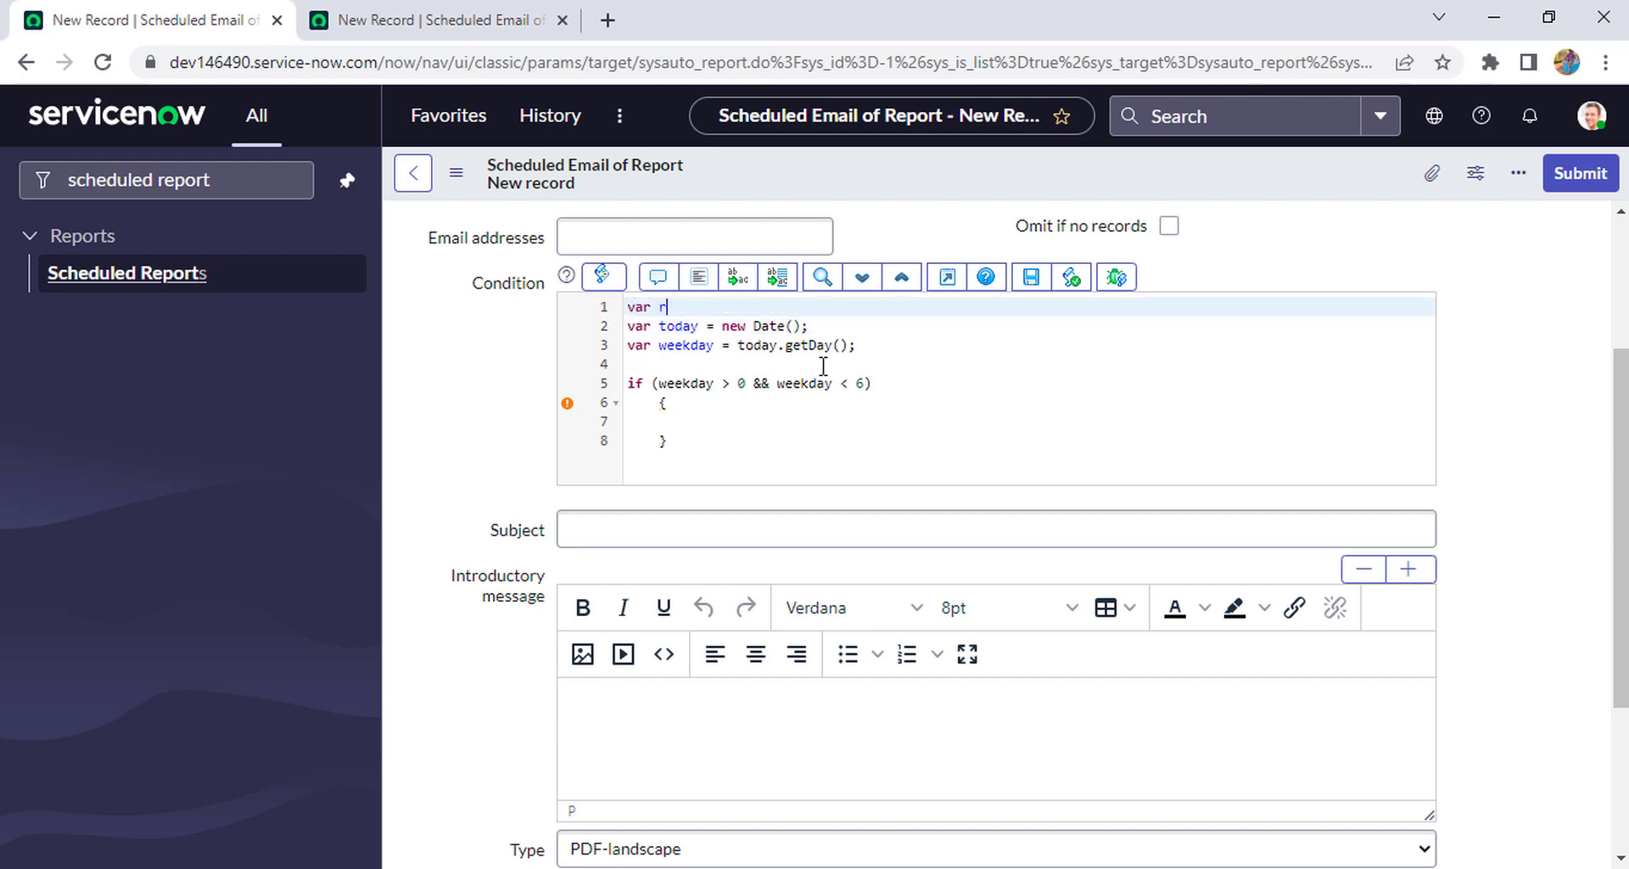
{"action": "type", "text": "un = false;"}
{"action": "left_click", "coordinate": [694, 423]}
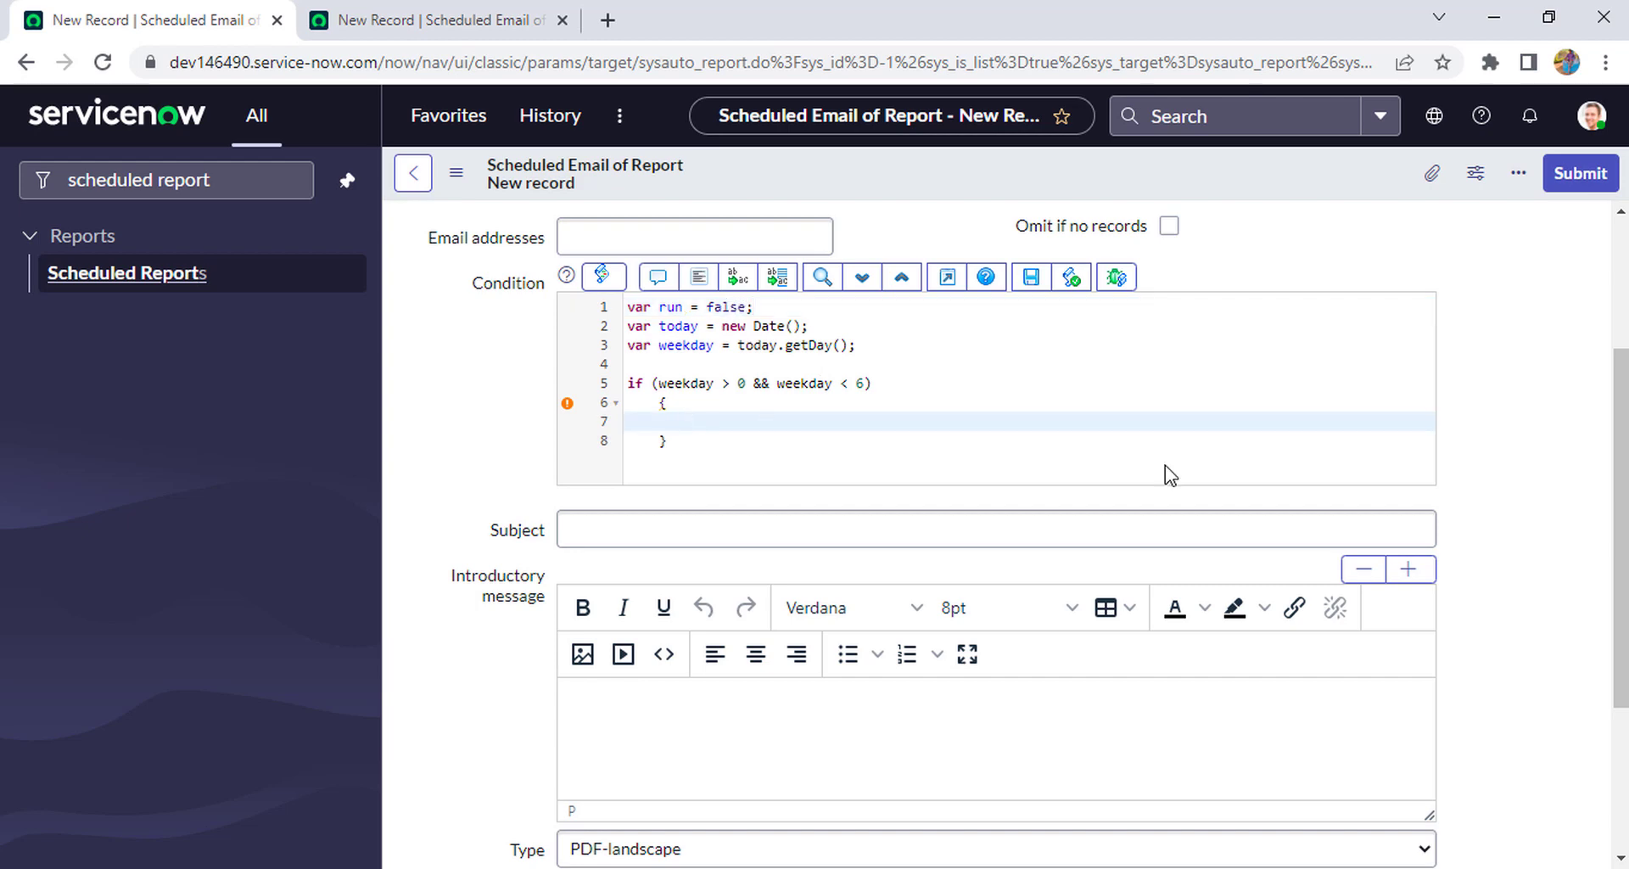
{"action": "type", "text": "run = true;"}
Add an else block that sets 'run = false;'
{"action": "left_click", "coordinate": [675, 454]}
{"action": "key", "text": "Return"}
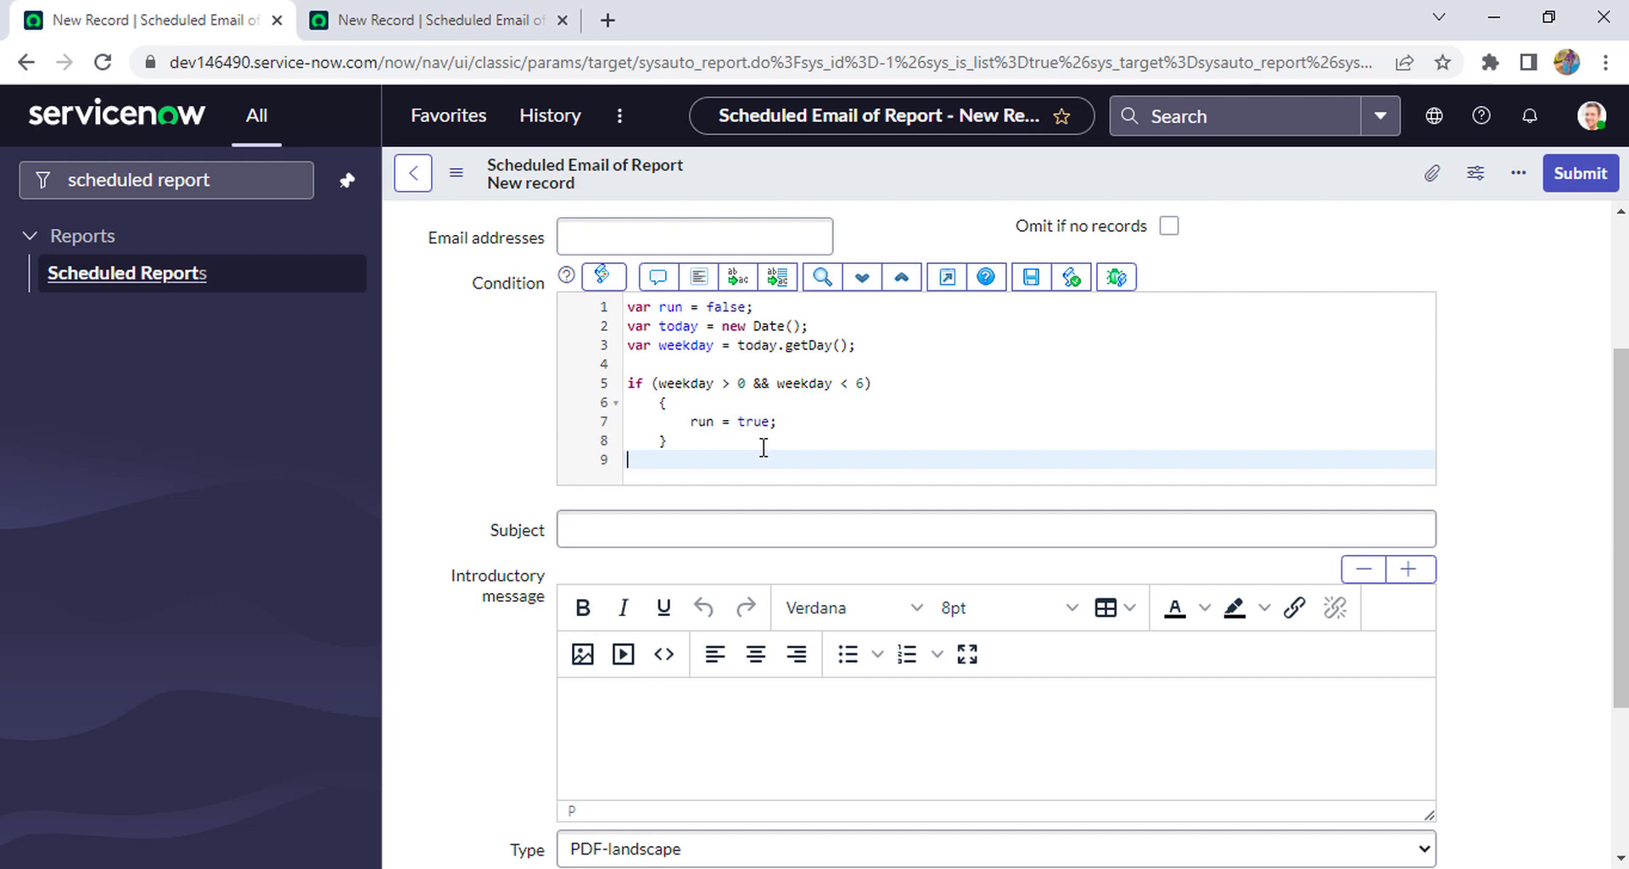
{"action": "type", "text": "else"}
{"action": "key", "text": "Return"}
{"action": "key", "text": "Tab"}
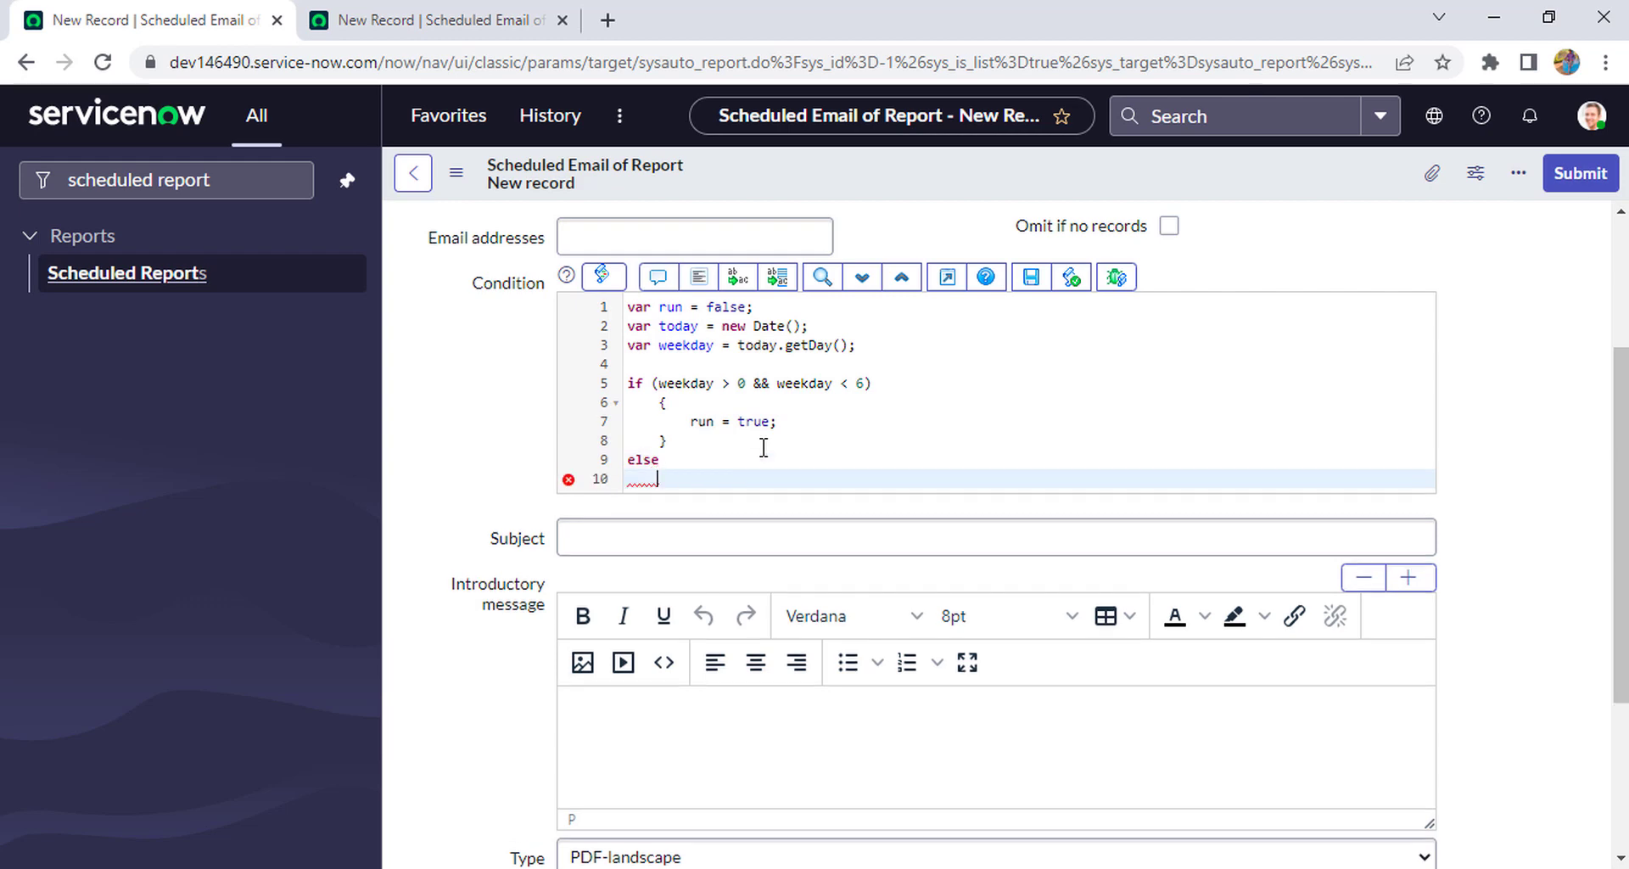
{"action": "type", "text": "{"}
{"action": "key", "text": "Return"}
{"action": "type", "text": "run "}
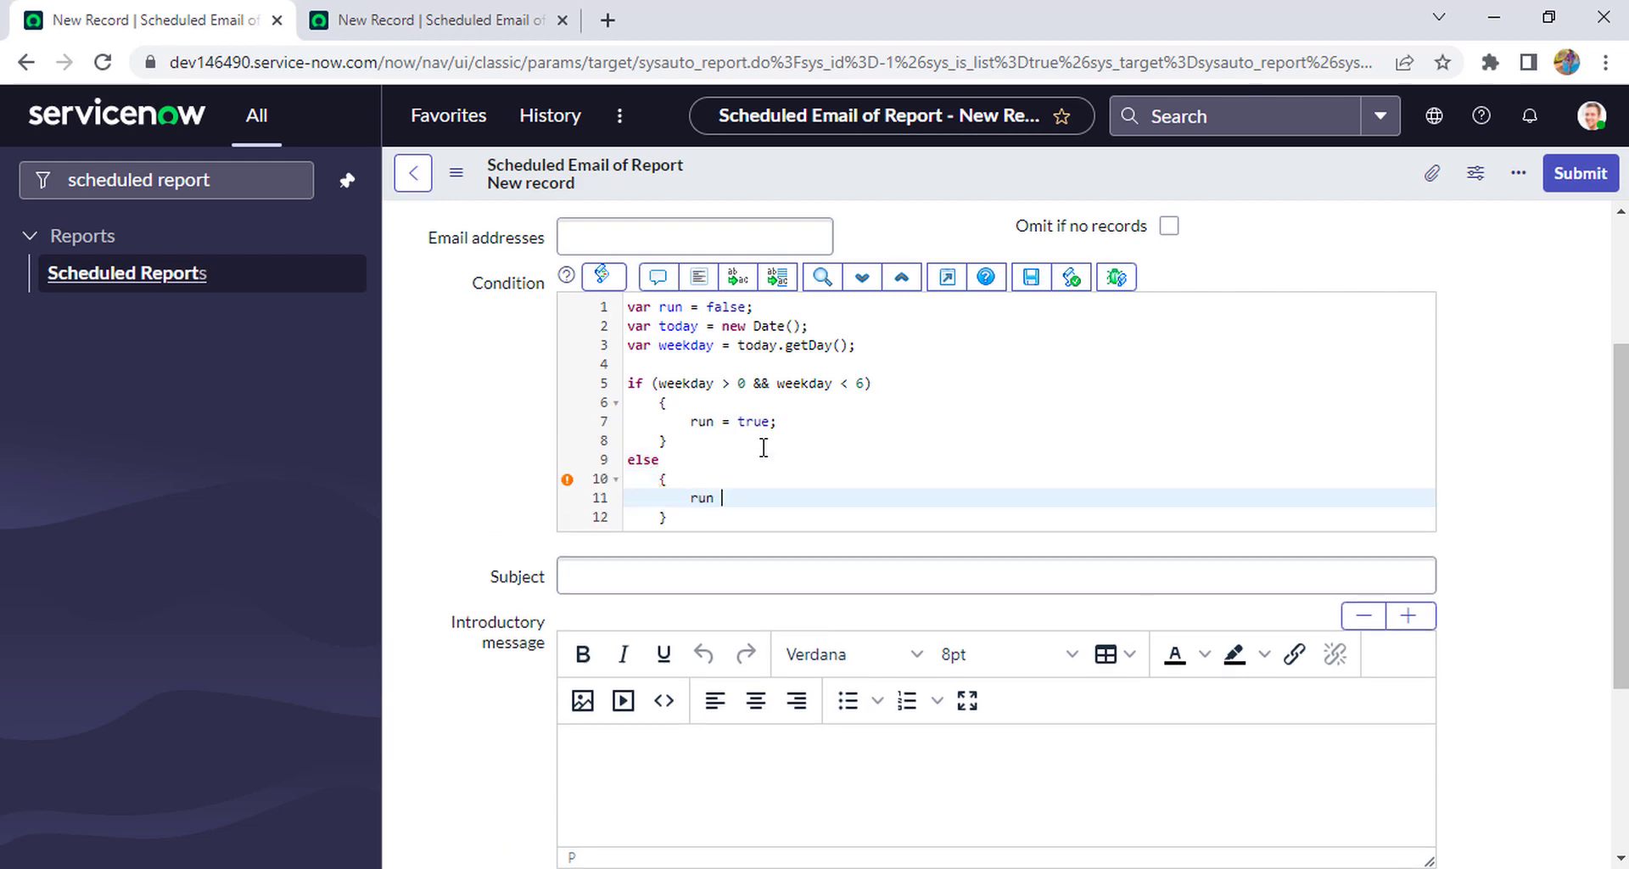
{"action": "type", "text": "= false;"}
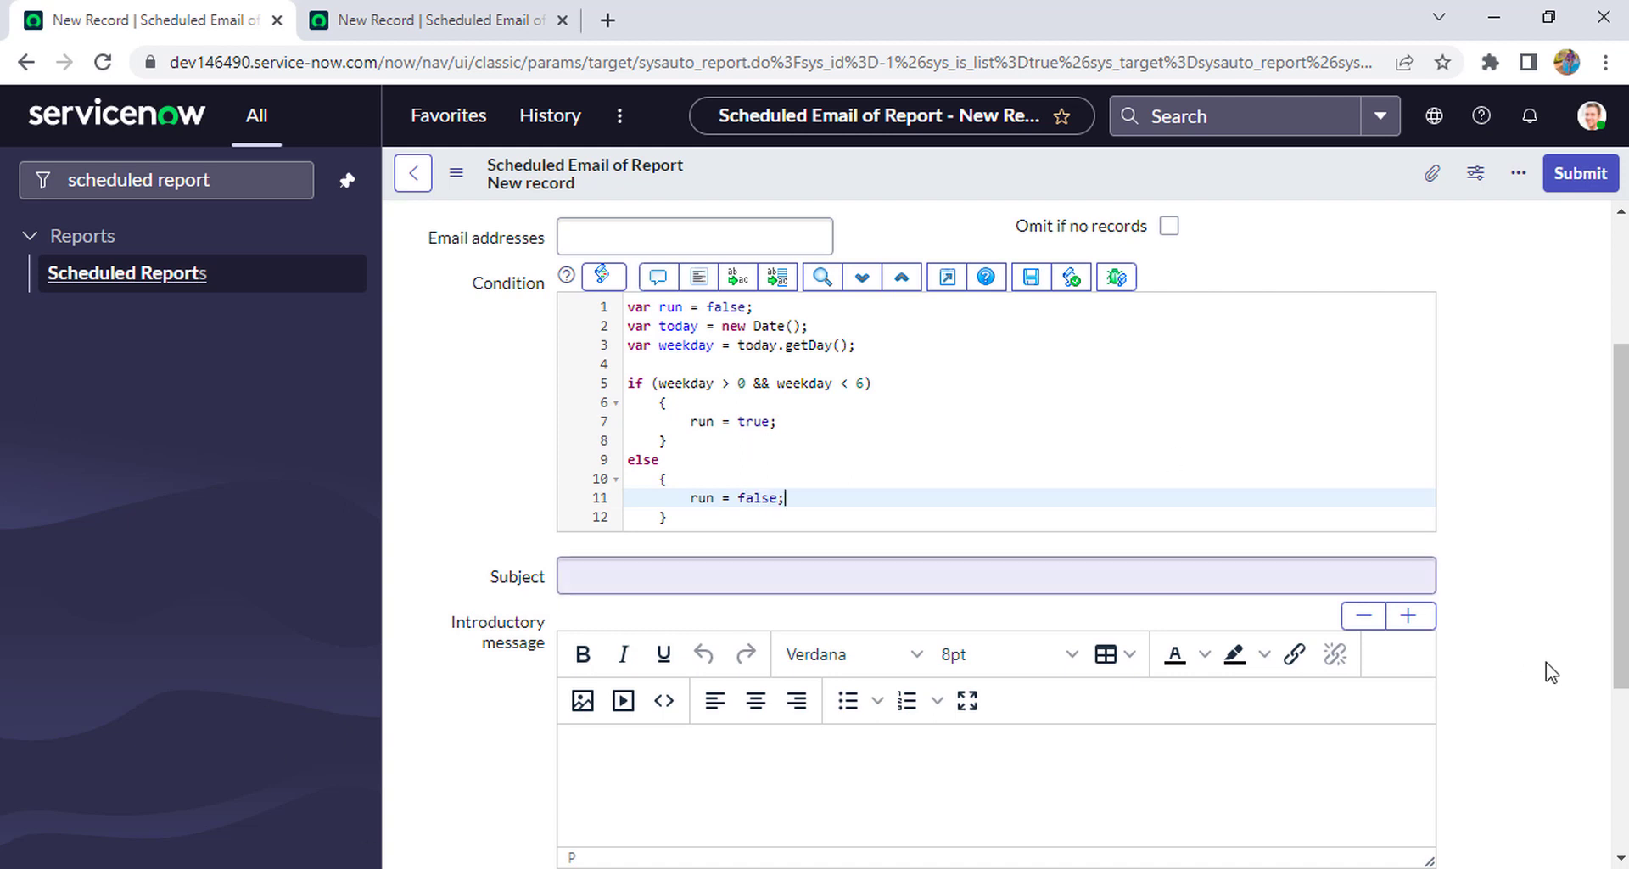
Set subject 'weekday reports' and introductory message 'Hi, Please find the weekday report.' with a service desk sign-off
{"action": "left_click", "coordinate": [1084, 584]}
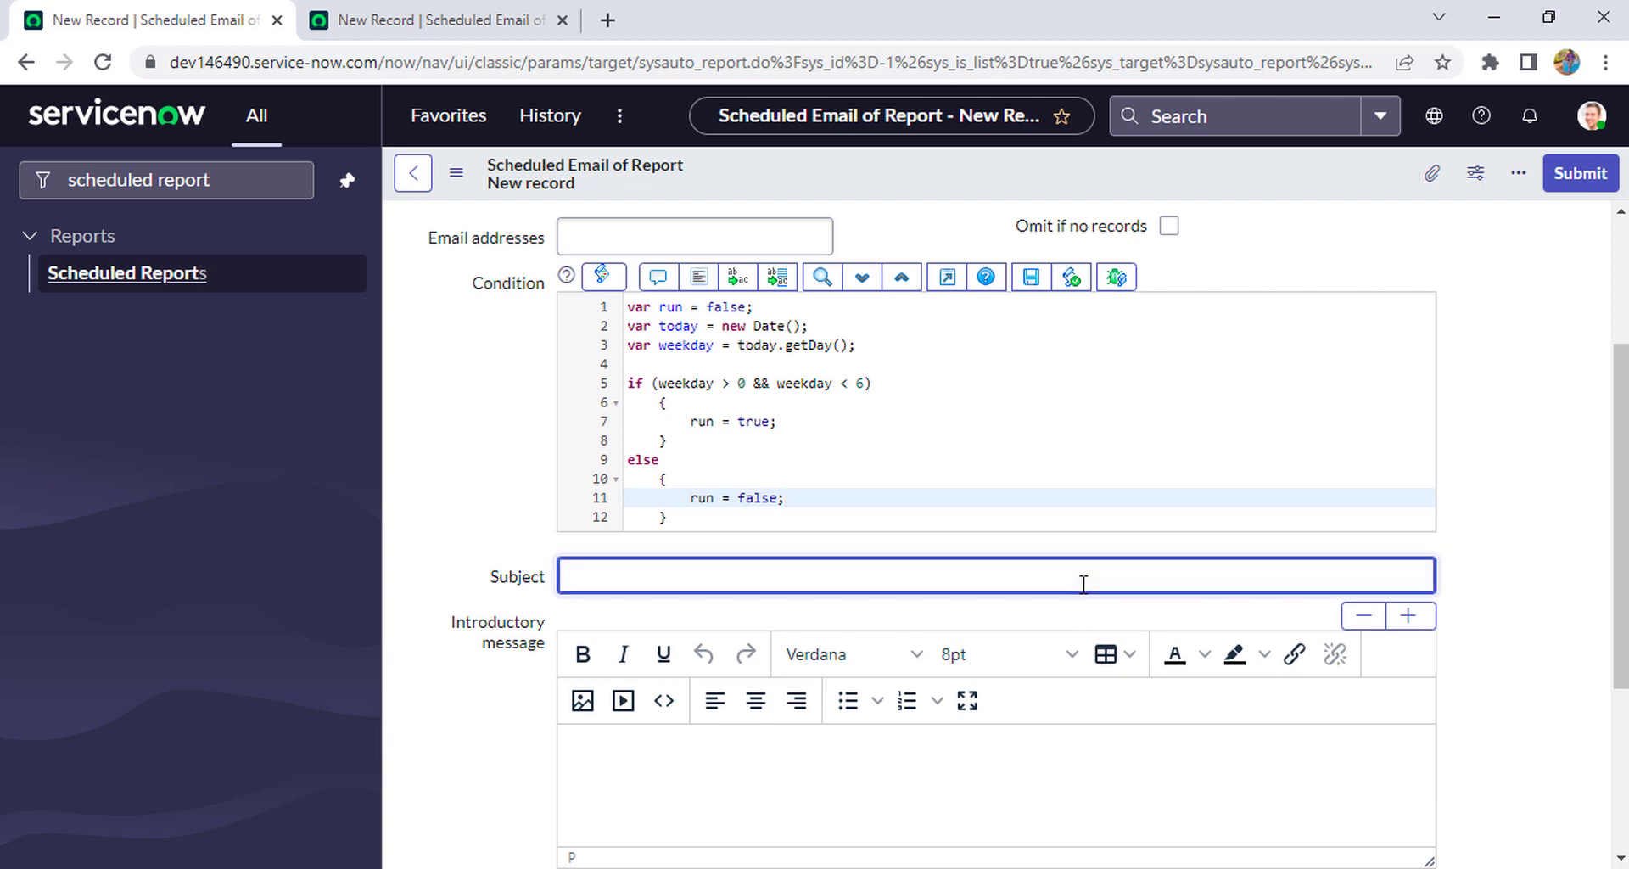
{"action": "type", "text": "weekday reports"}
{"action": "left_click", "coordinate": [808, 761]}
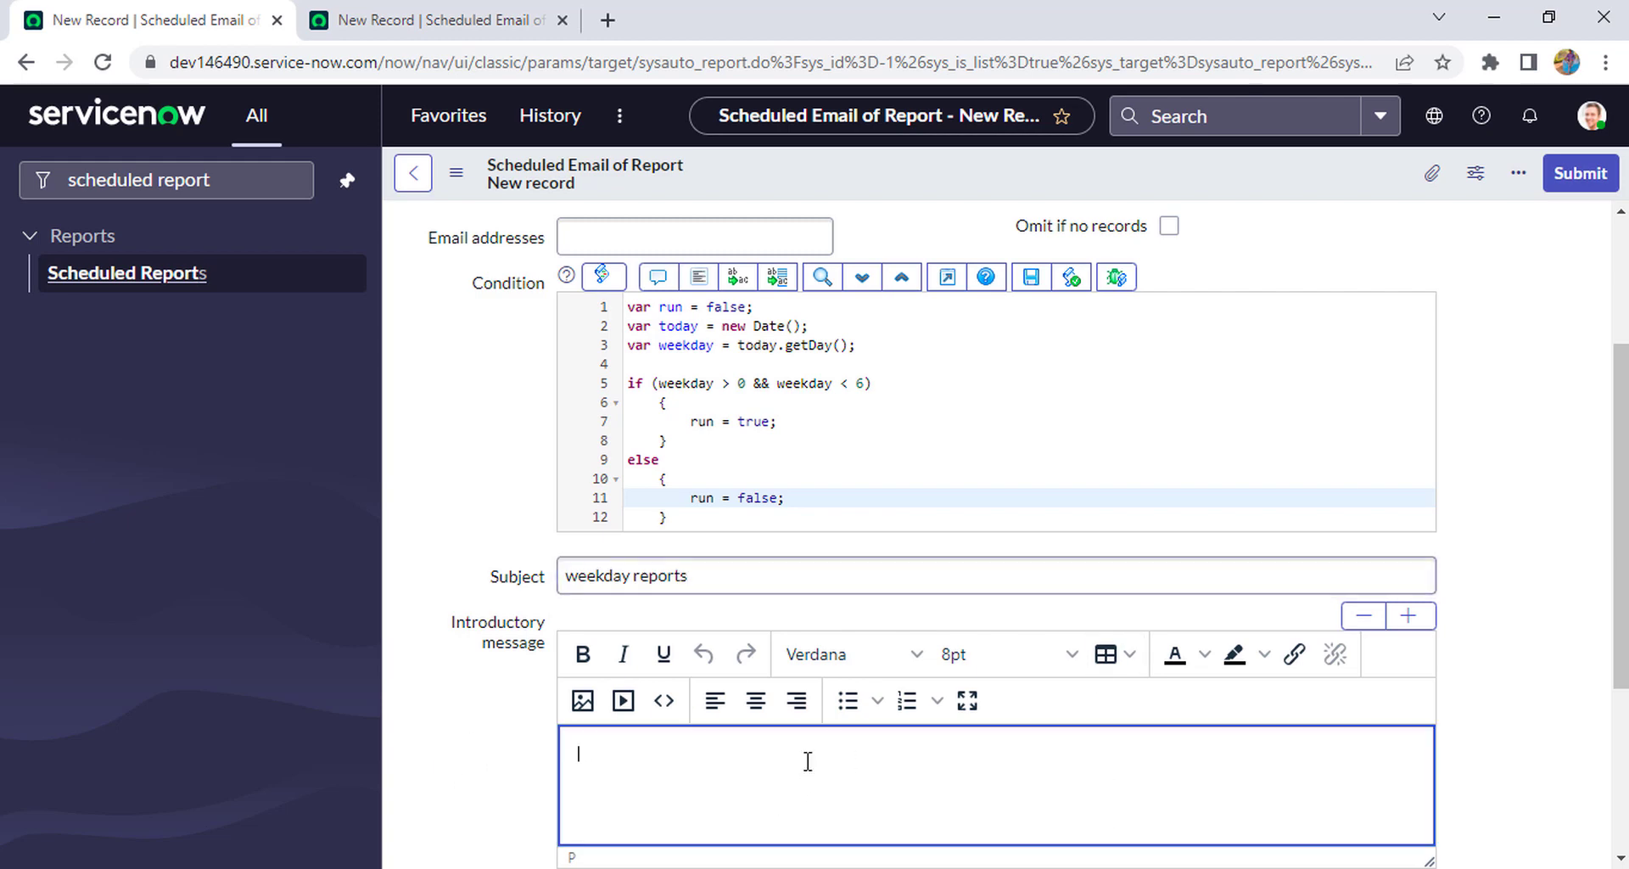
{"action": "type", "text": "Hi,  "}
{"action": "type", "text": "Please find"}
{"action": "type", "text": " the "}
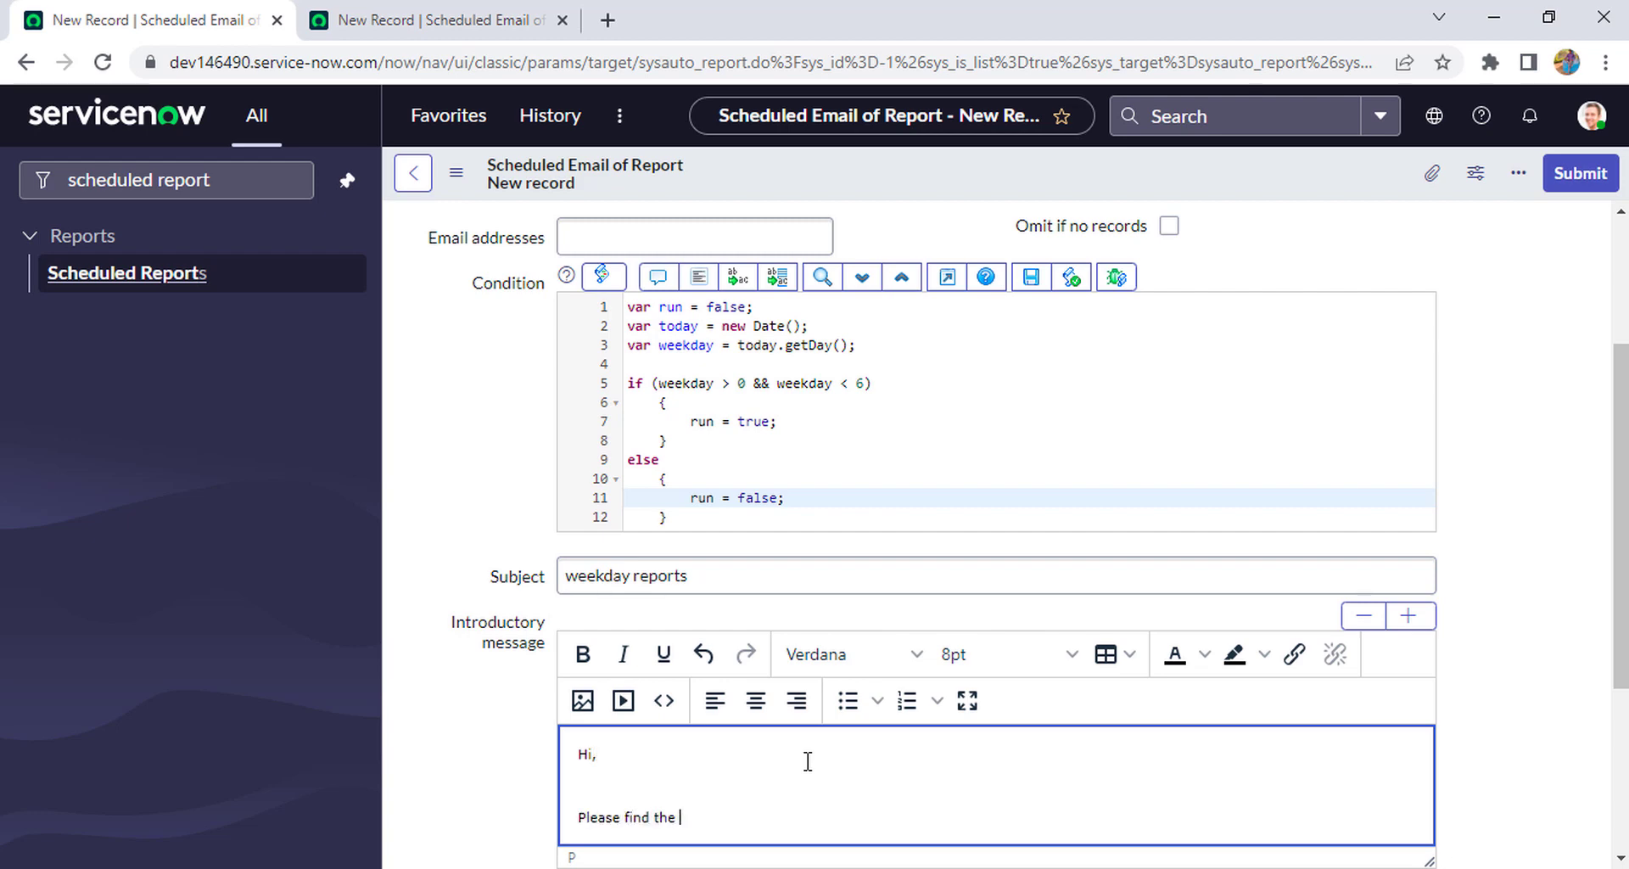
{"action": "type", "text": "weekday report."}
{"action": "key", "text": "Return"}
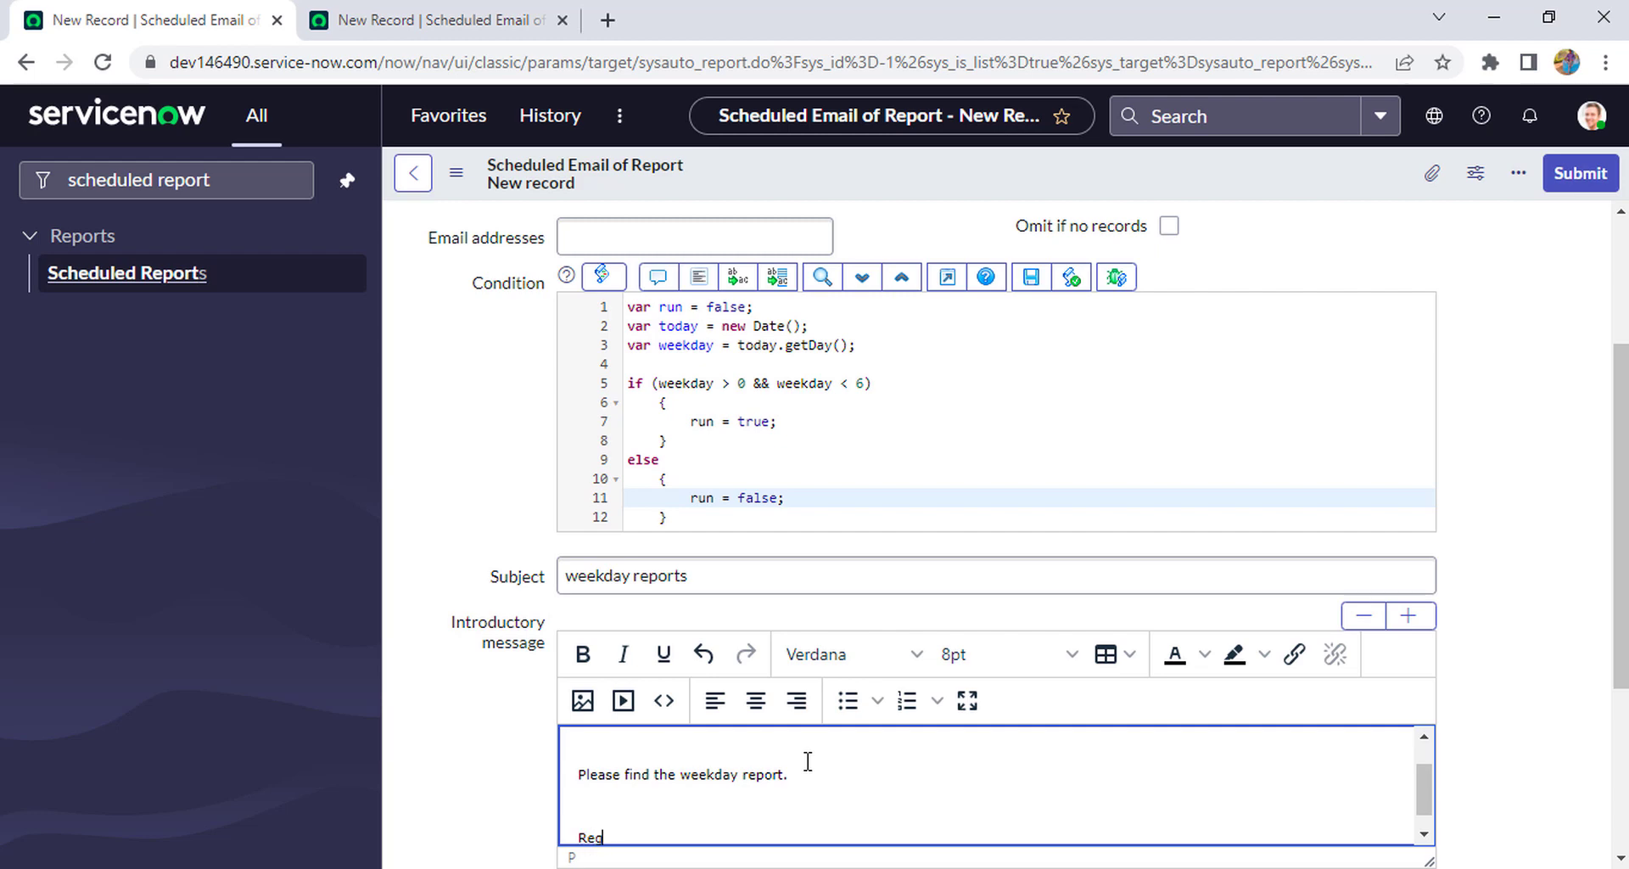
{"action": "key", "text": "Return"}
{"action": "type", "text": "s,"}
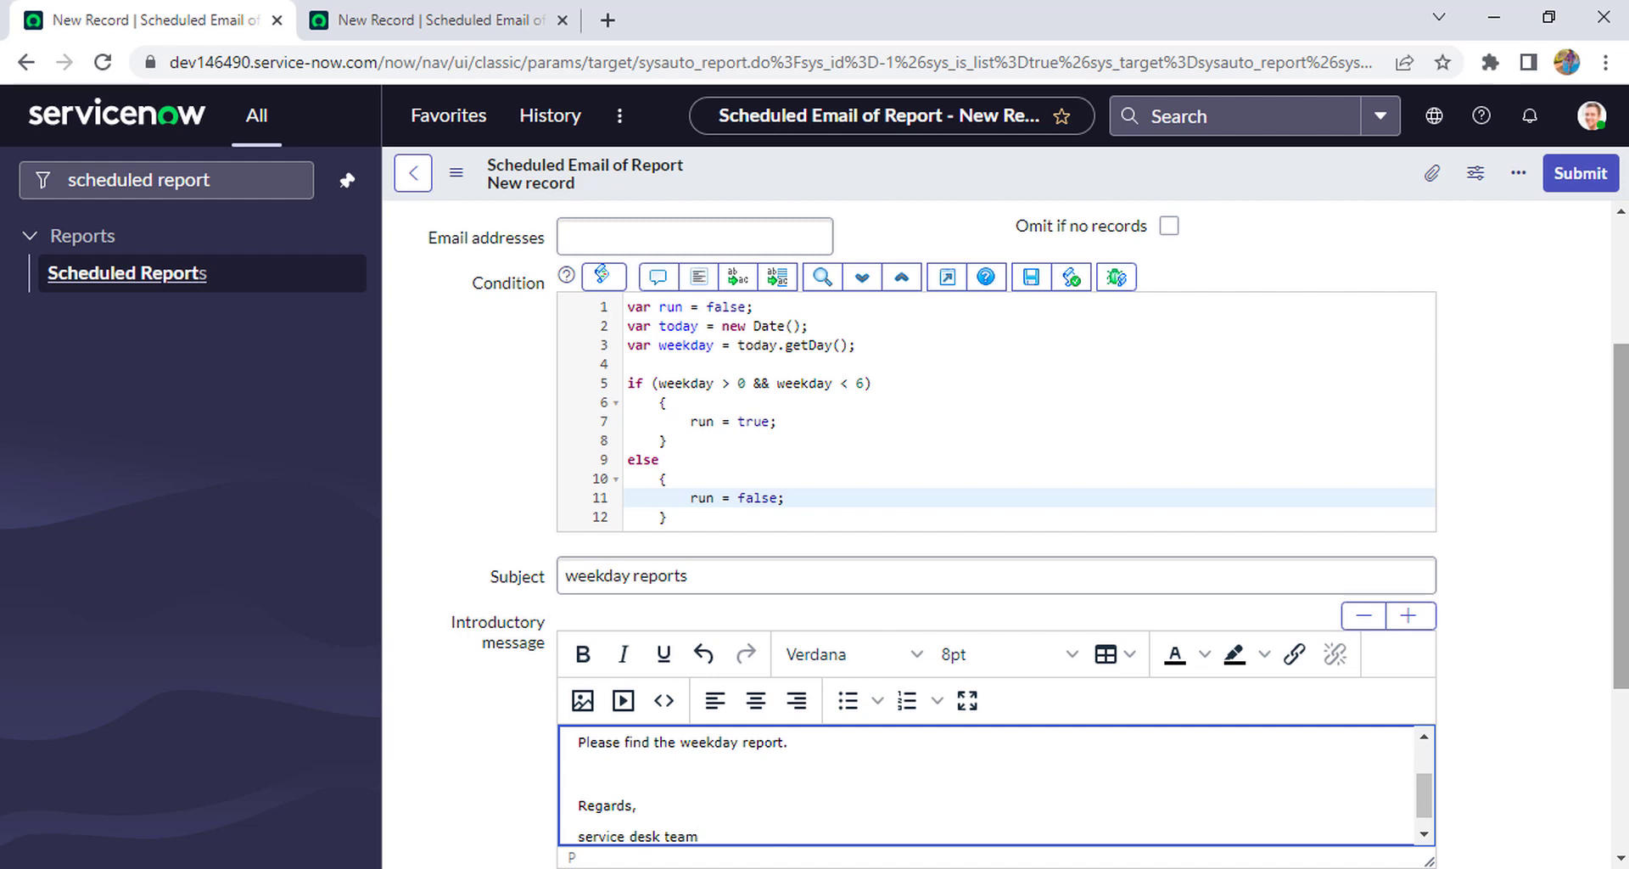
{"action": "scroll", "coordinate": [1621, 509], "scroll_direction": "up", "scroll_amount": 3}
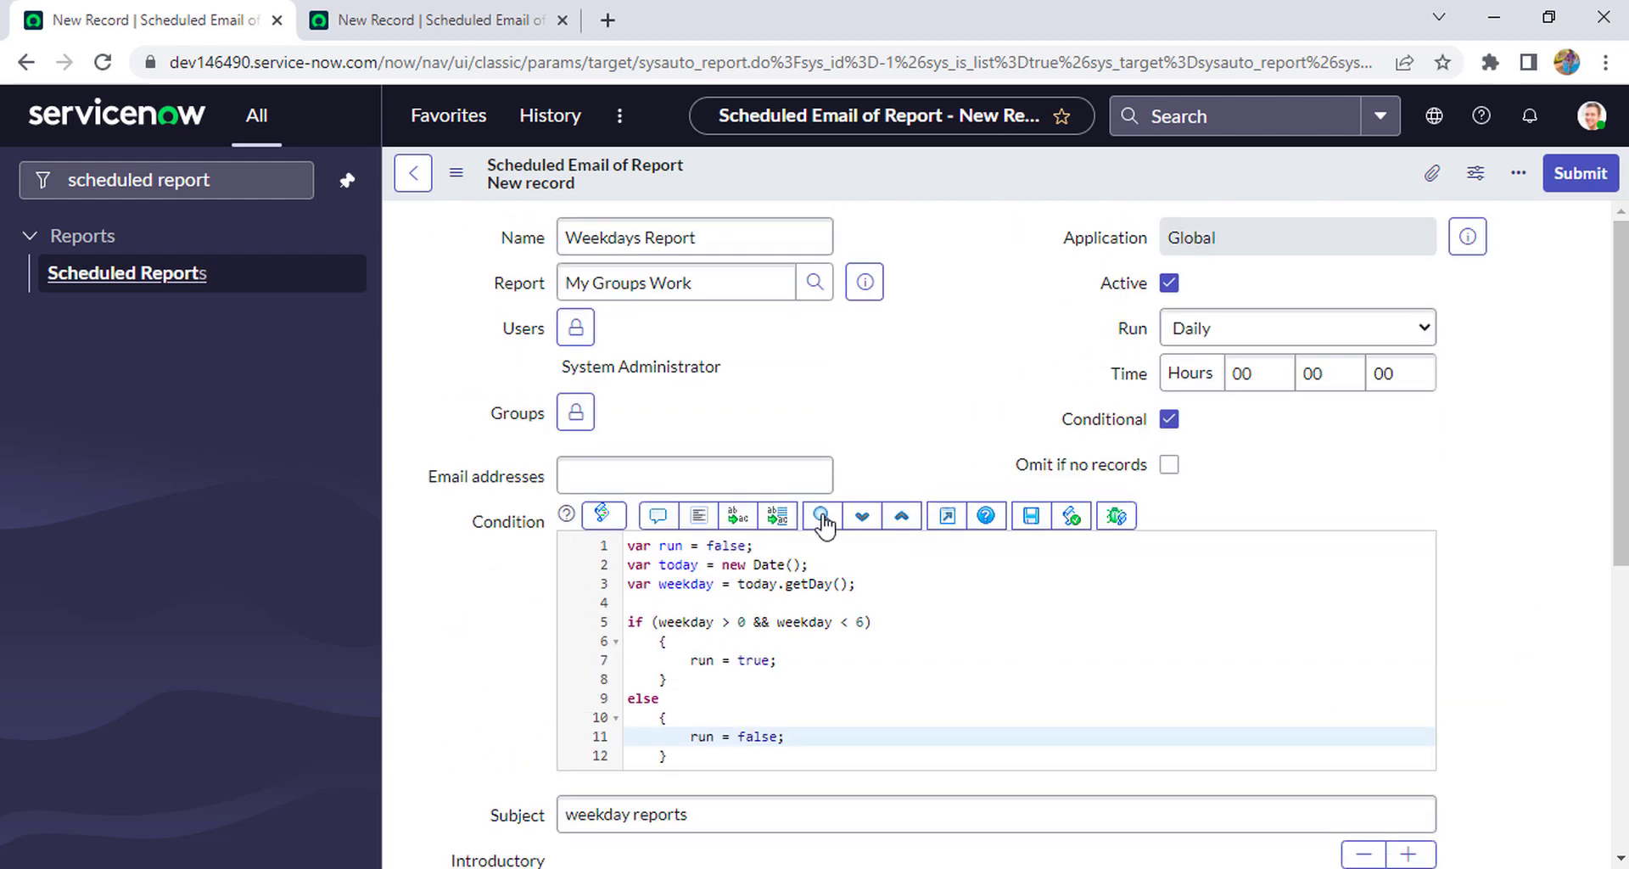
Save the Weekdays Report record from the form header's context menu
{"action": "right_click", "coordinate": [823, 175]}
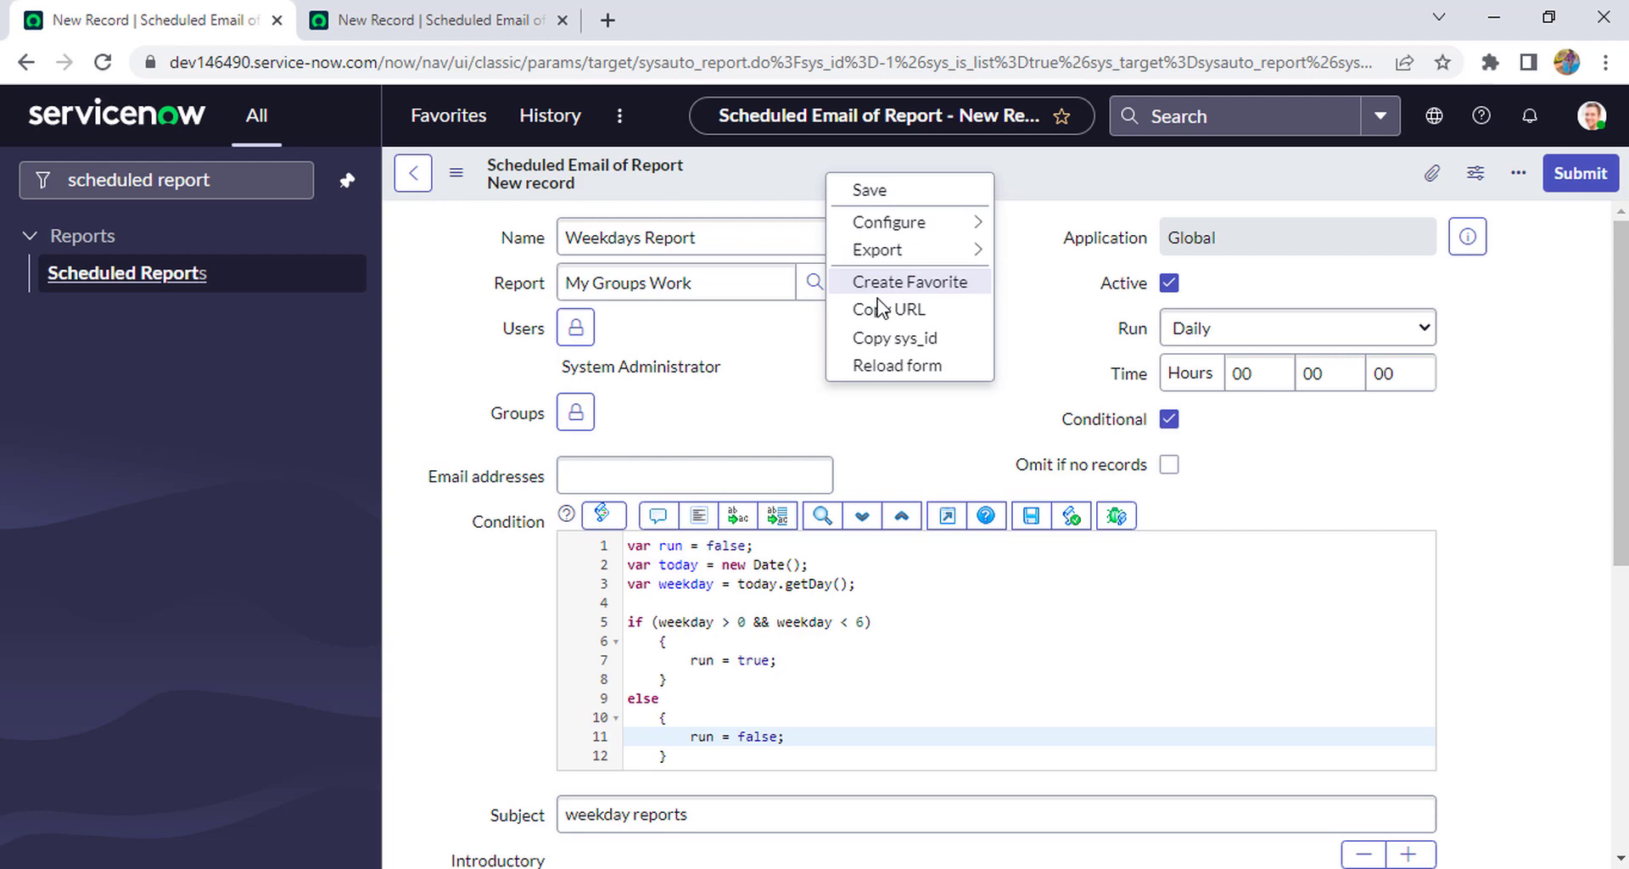
{"action": "left_click", "coordinate": [929, 236]}
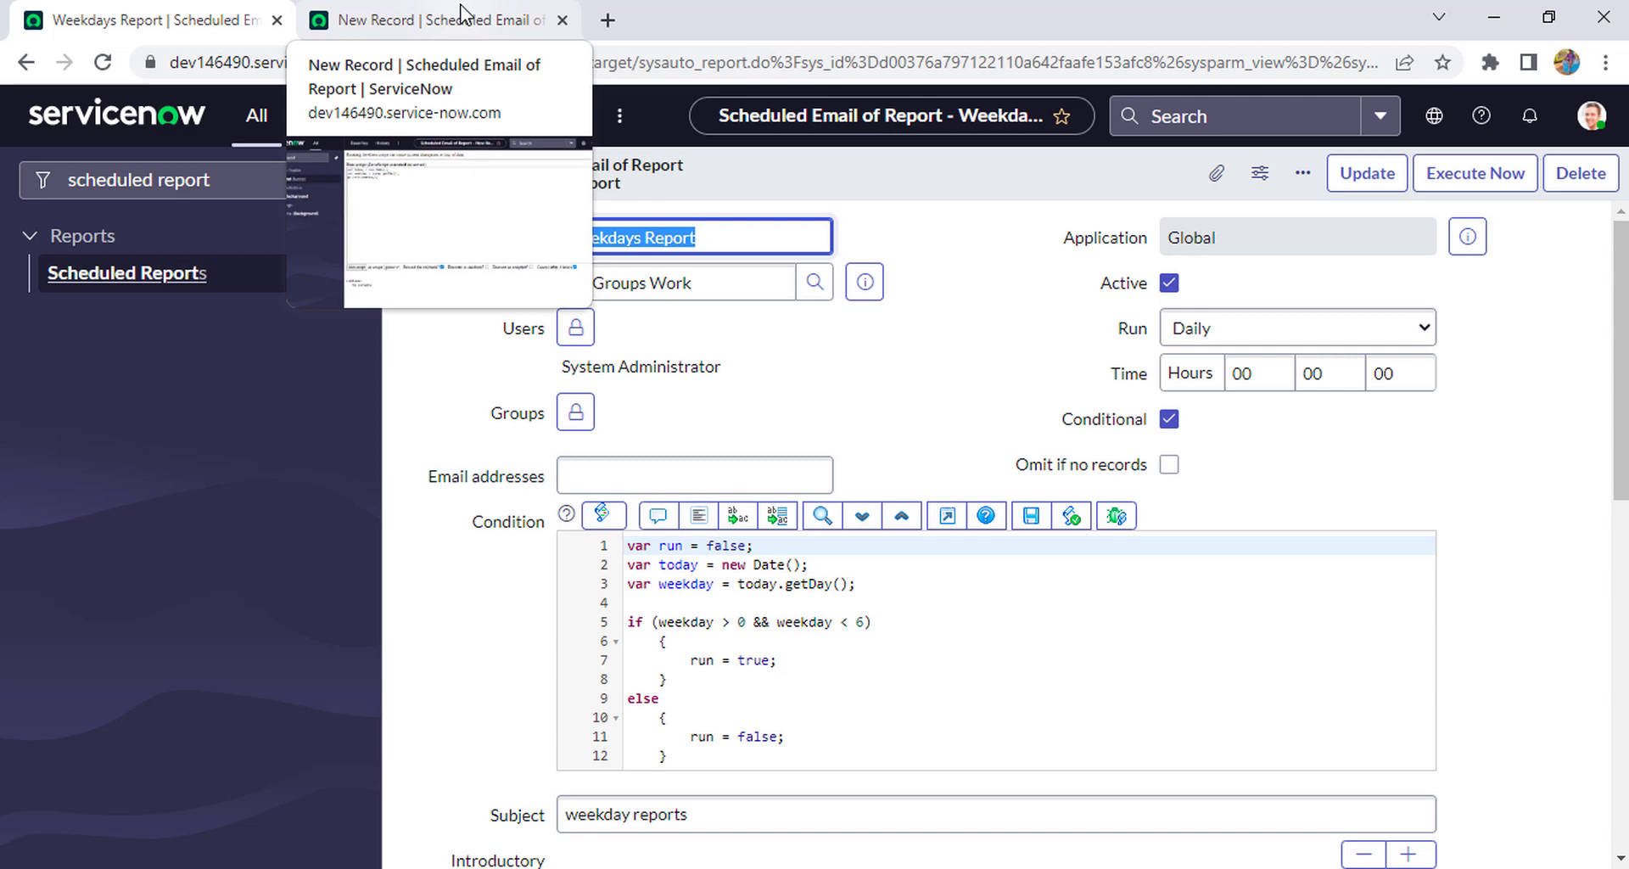
Open the administrator's profile in the second tab to check its America/Los_Angeles time zone
{"action": "left_click", "coordinate": [463, 14]}
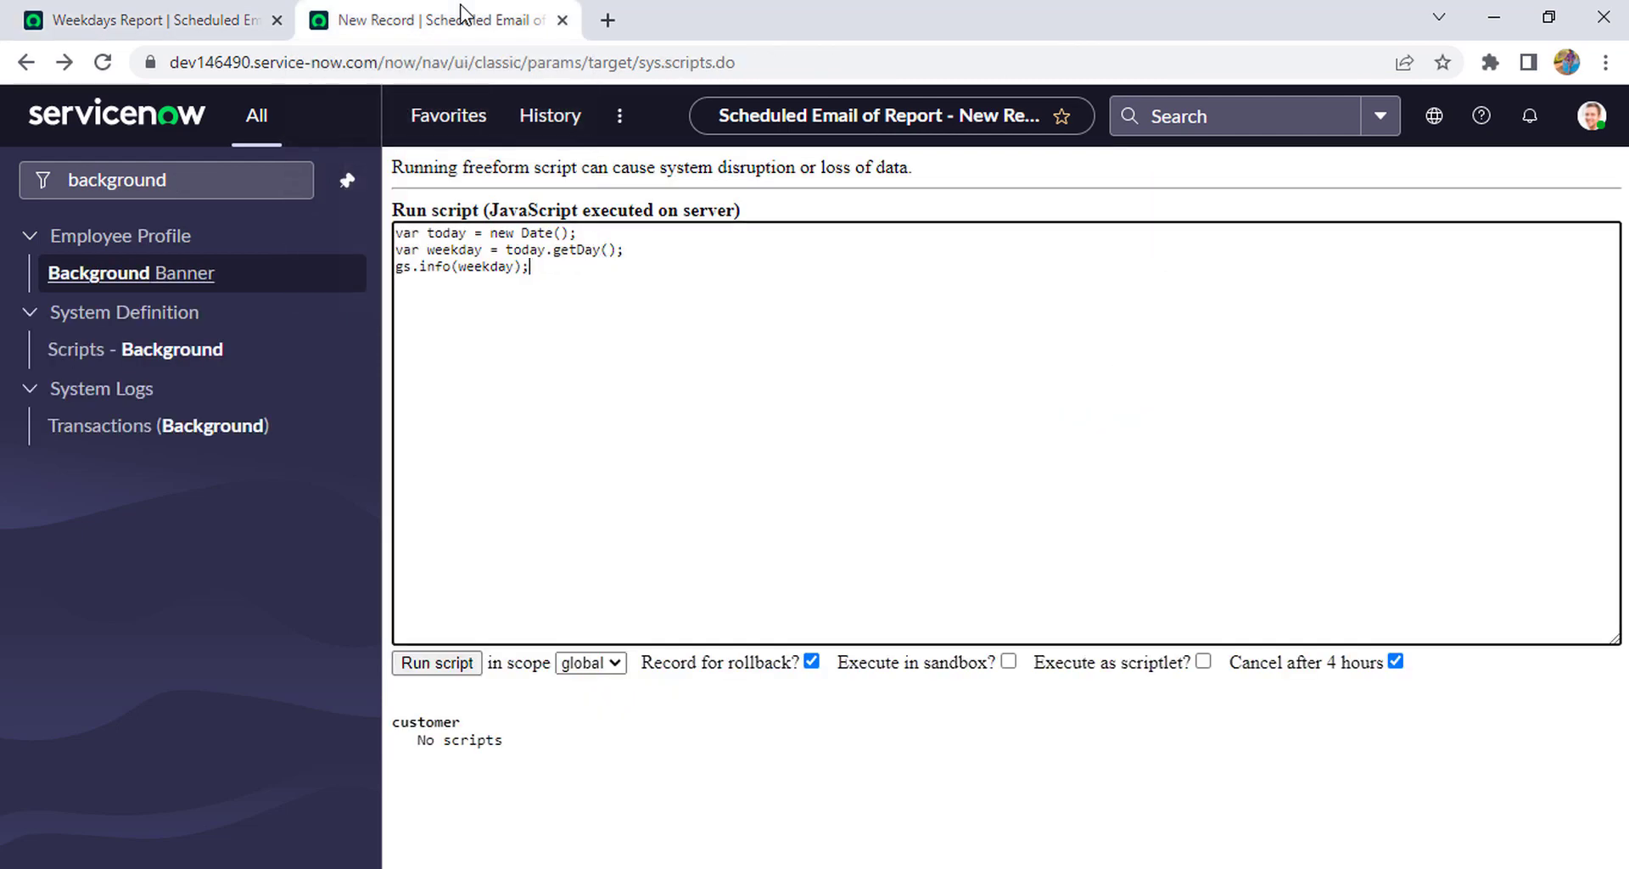
{"action": "left_click", "coordinate": [1589, 118]}
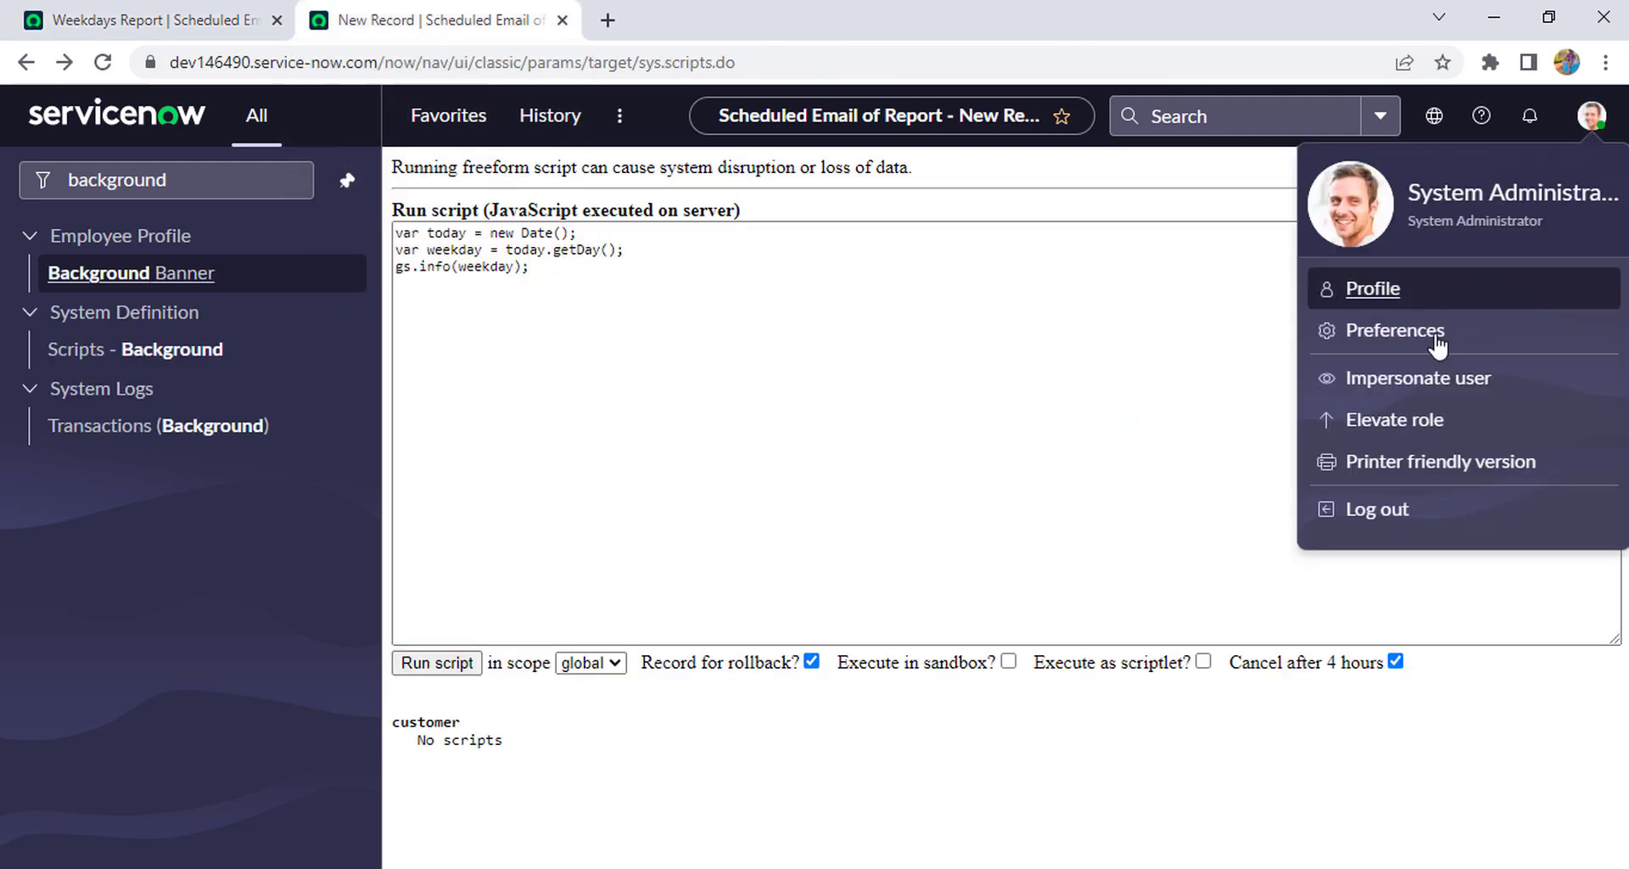
{"action": "left_click", "coordinate": [1394, 291]}
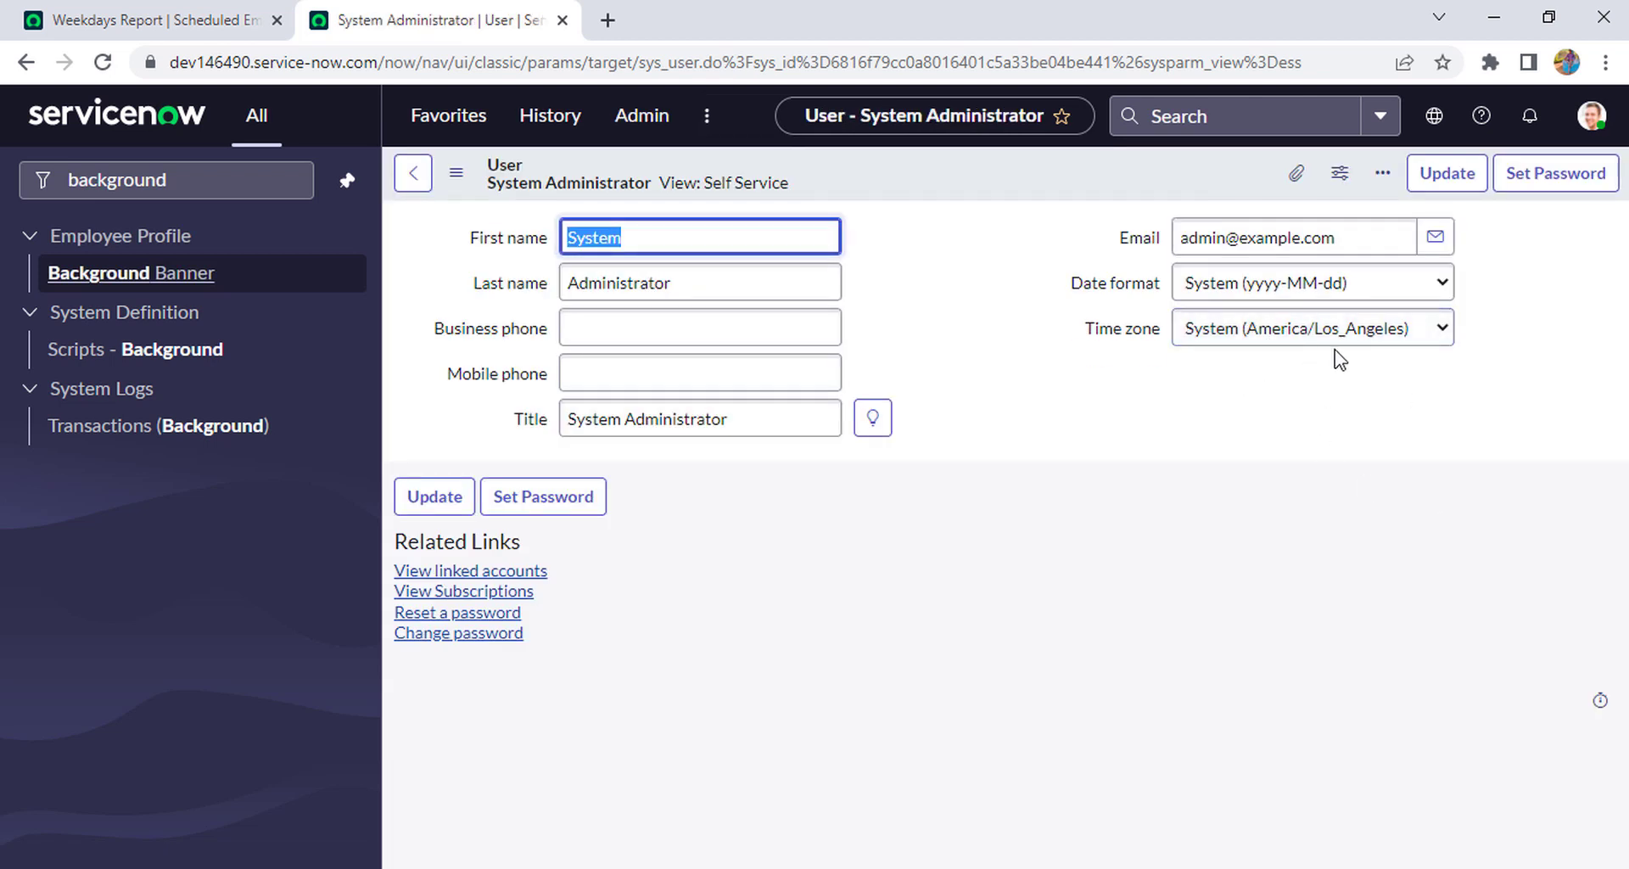
Search Google for 'los angeles time to ist' to compare the two time zones
{"action": "left_click", "coordinate": [607, 20]}
{"action": "type", "text": "los angeles time to ist"}
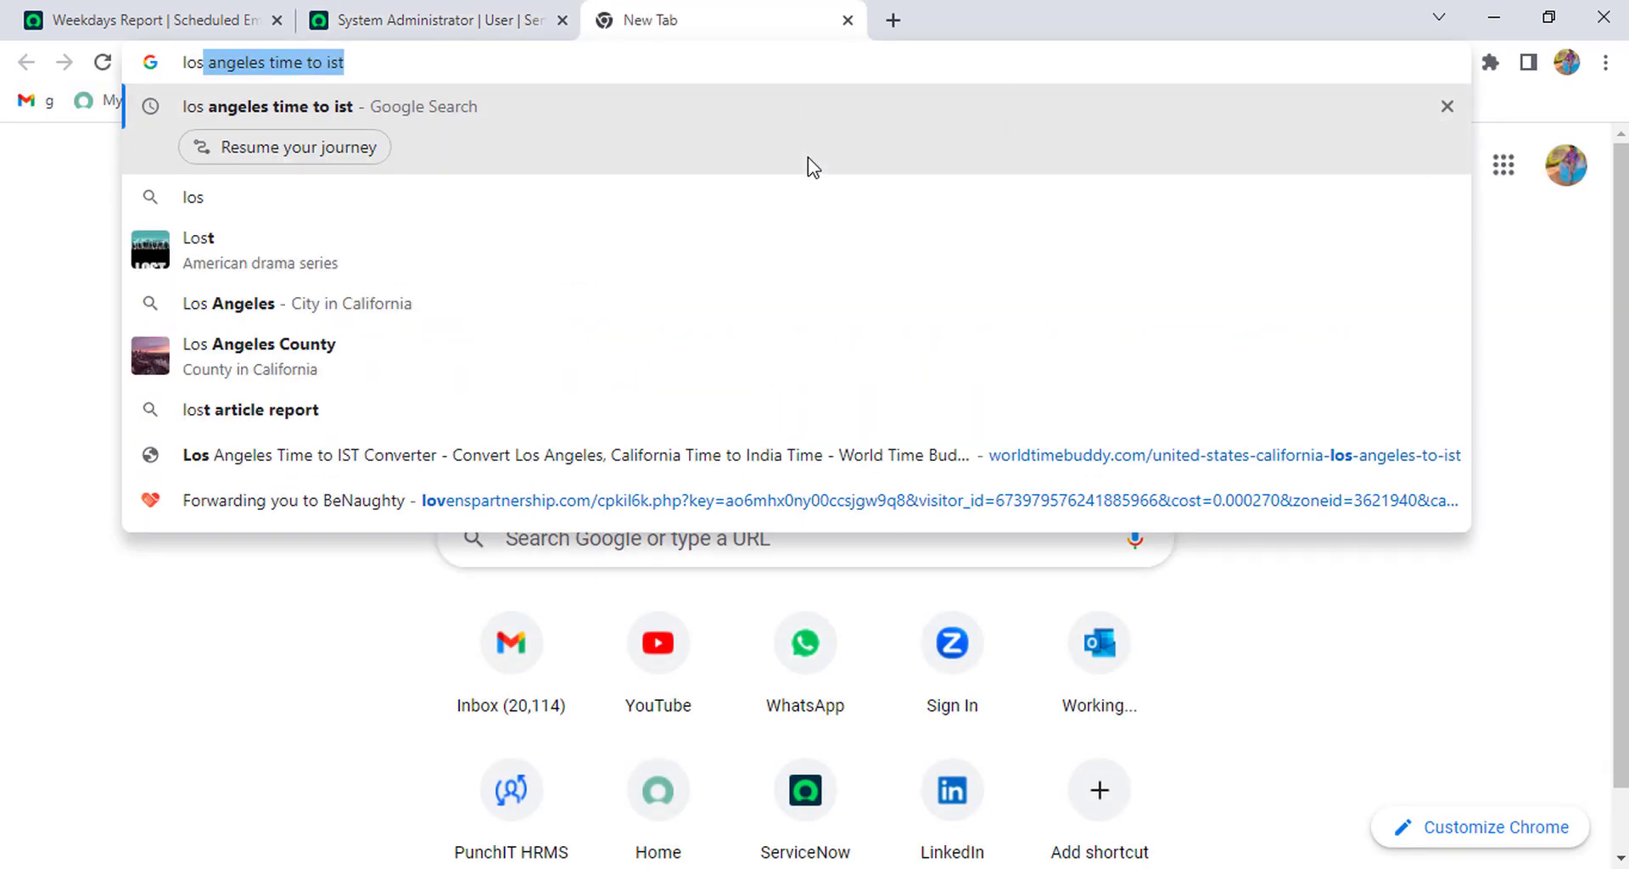
{"action": "key", "text": "Right"}
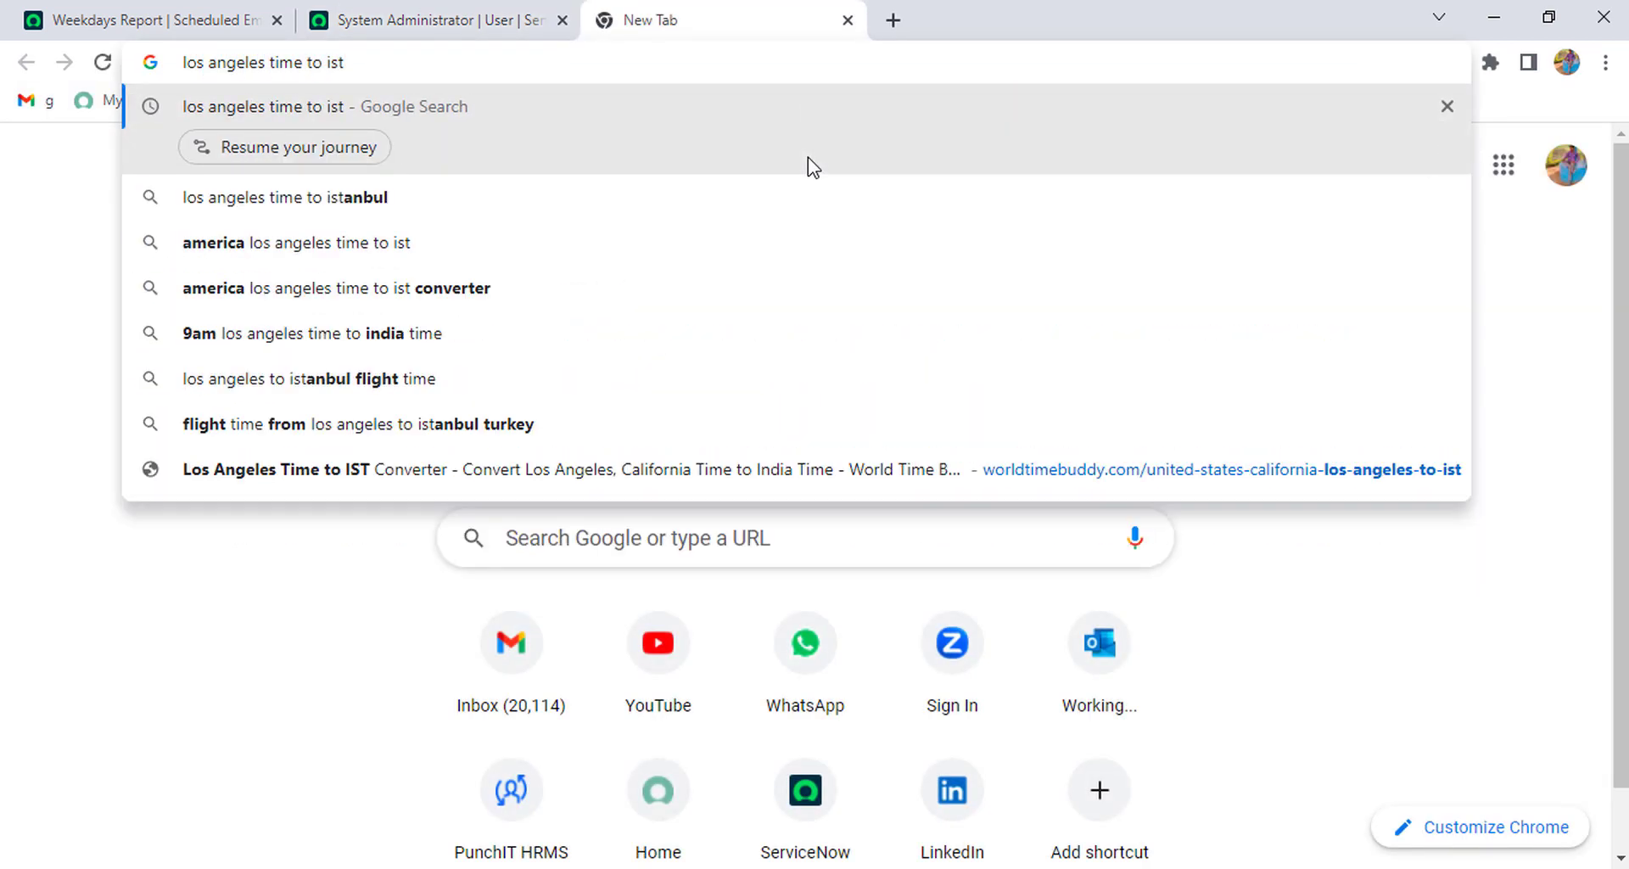
{"action": "key", "text": "Return"}
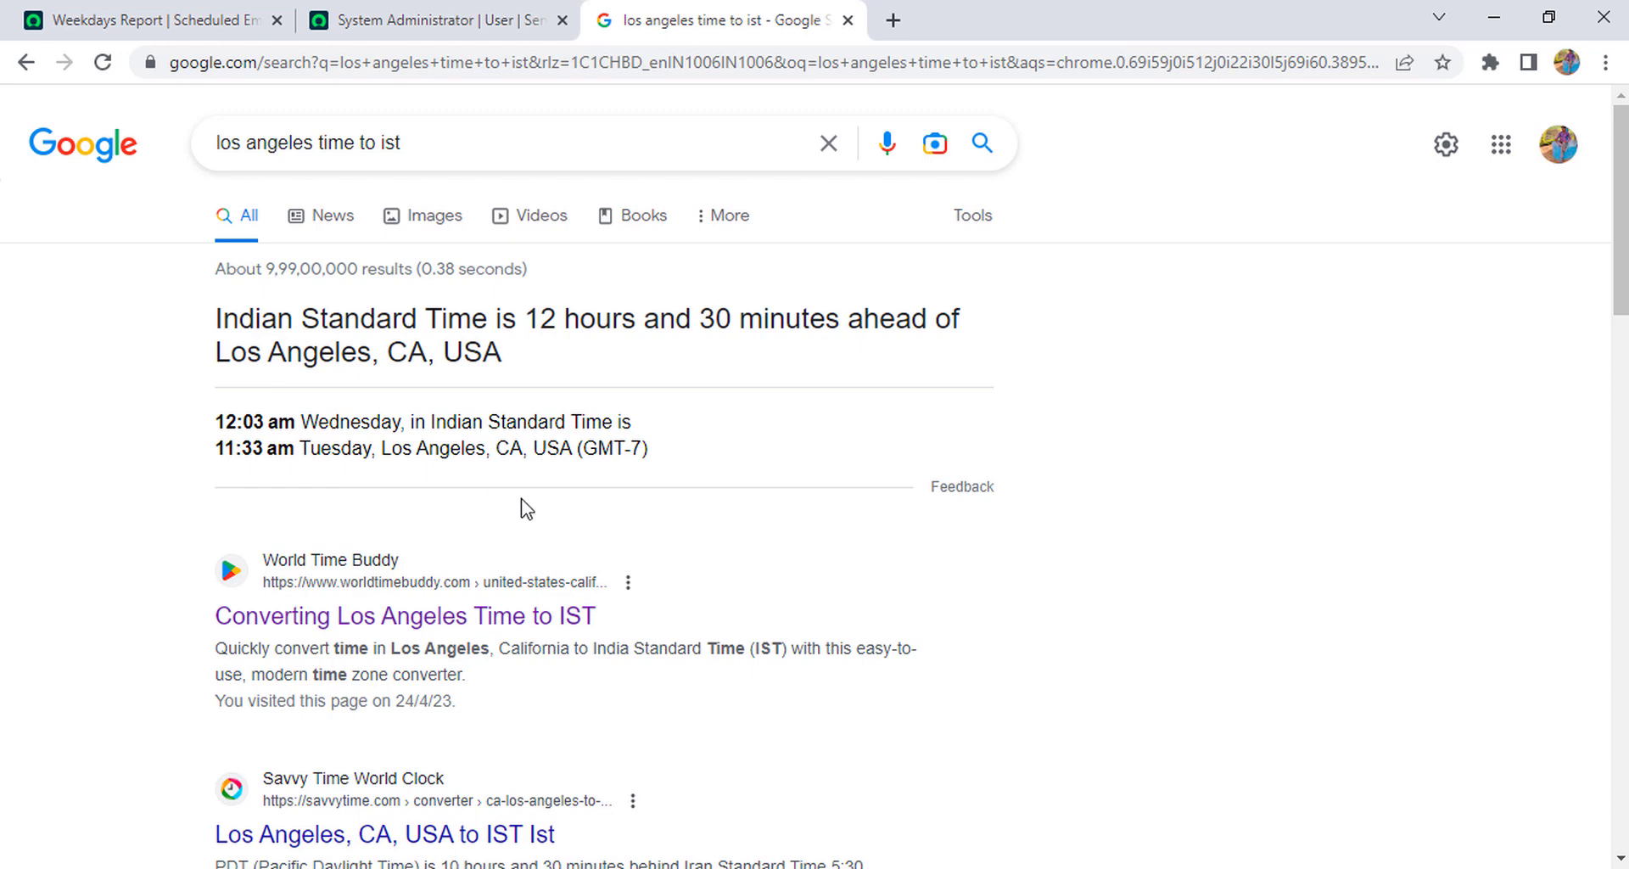
Set the Weekdays Report send time to 11:35 and save the record
{"action": "left_click", "coordinate": [175, 25]}
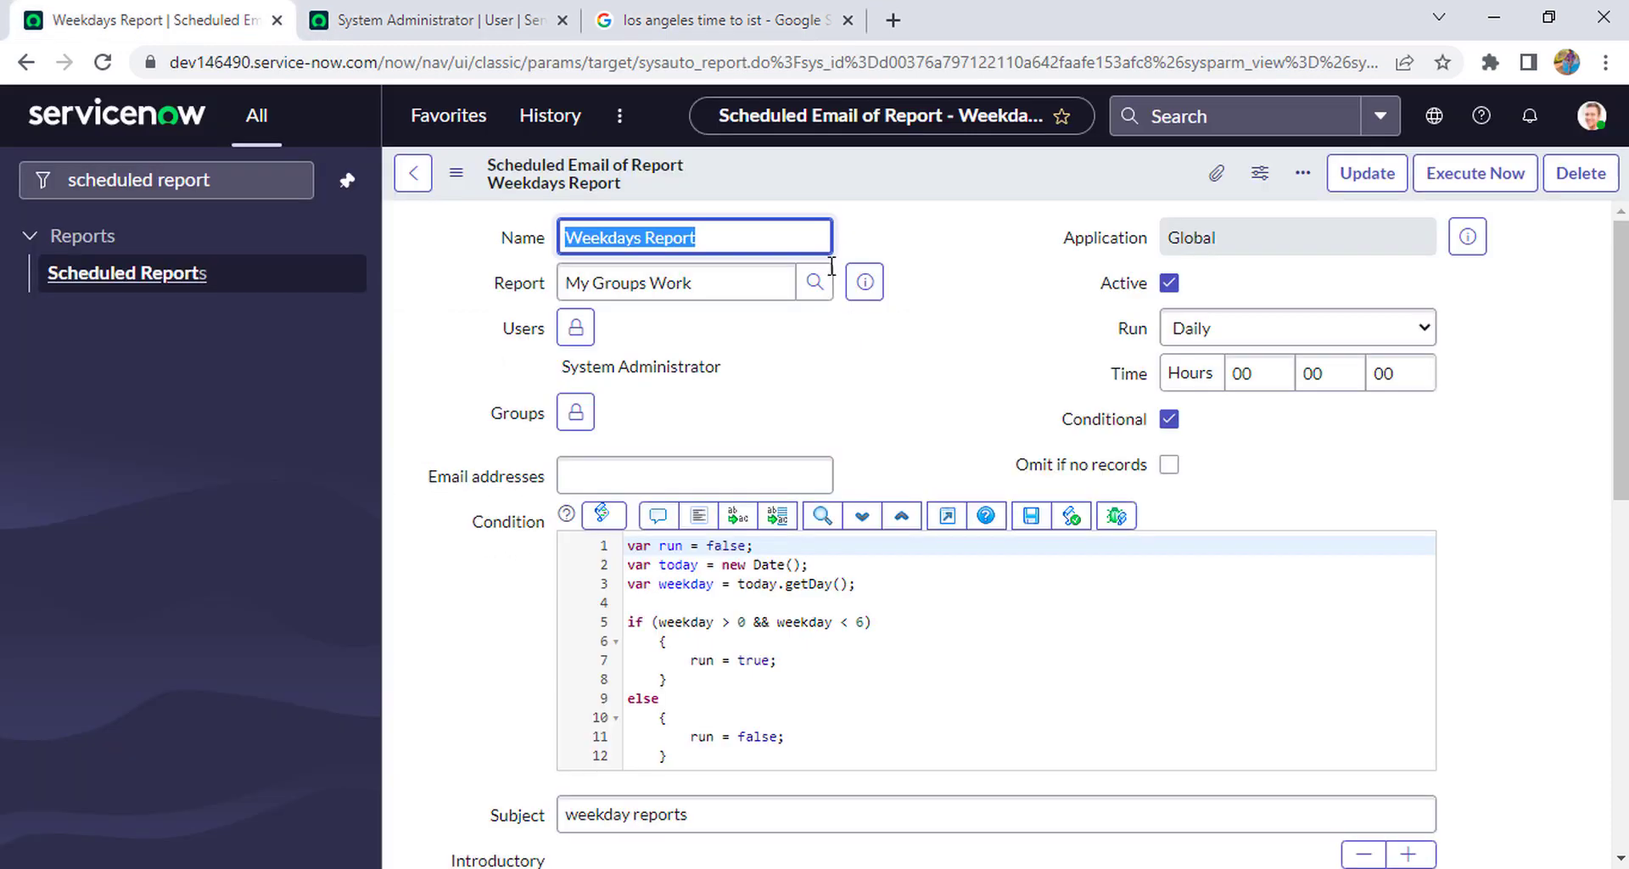
{"action": "double_click", "coordinate": [1250, 371]}
{"action": "type", "text": "11"}
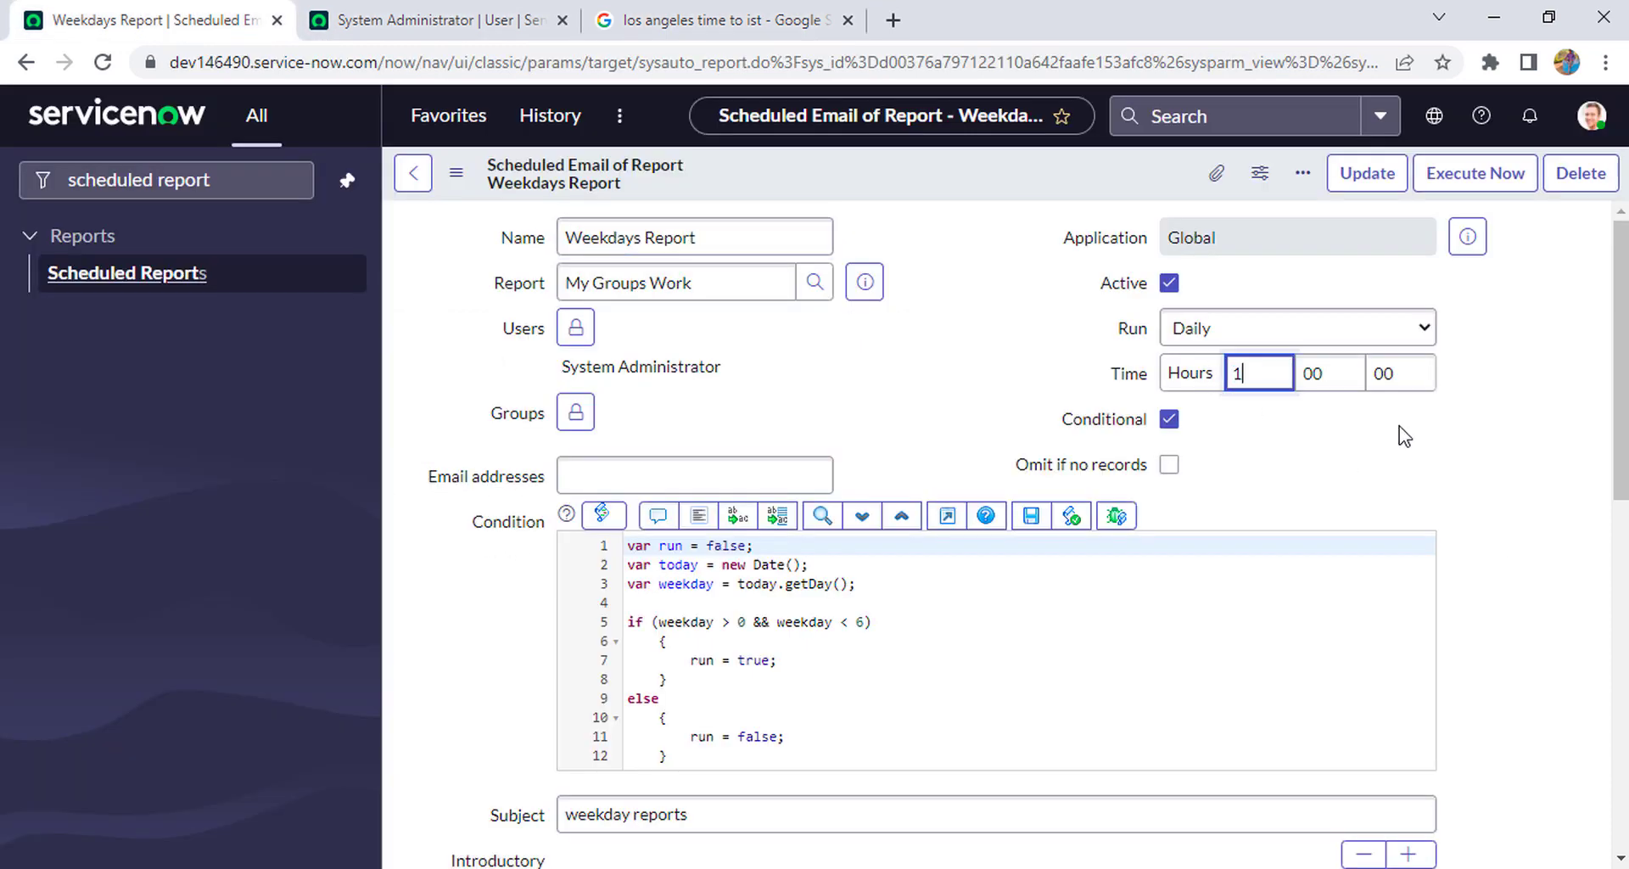
{"action": "double_click", "coordinate": [1348, 374]}
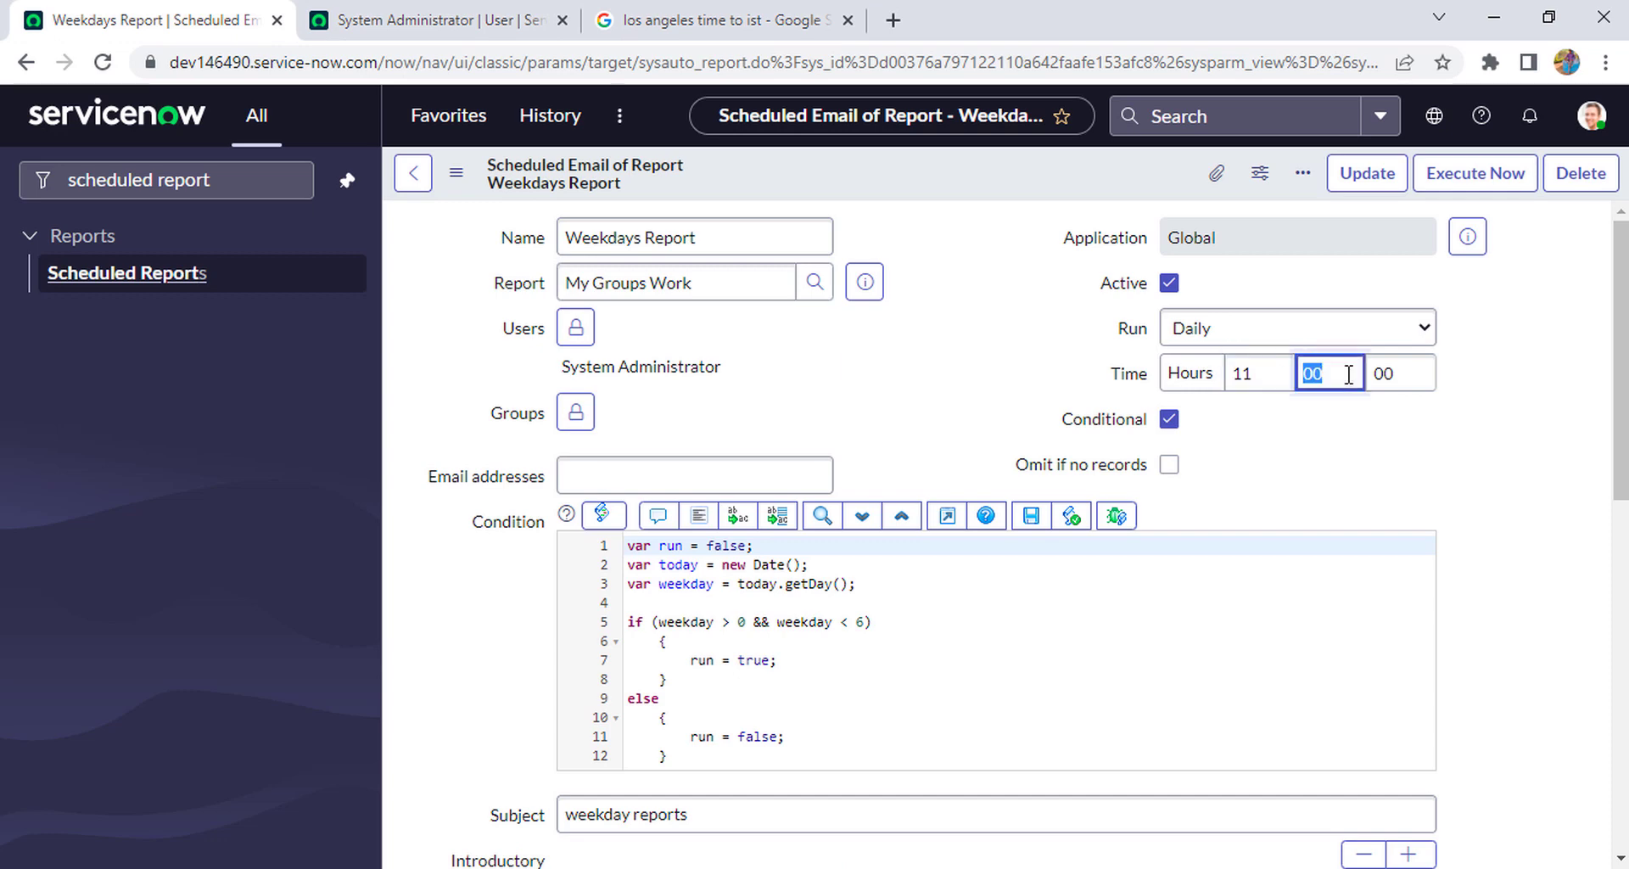
{"action": "type", "text": "35"}
{"action": "right_click", "coordinate": [898, 176]}
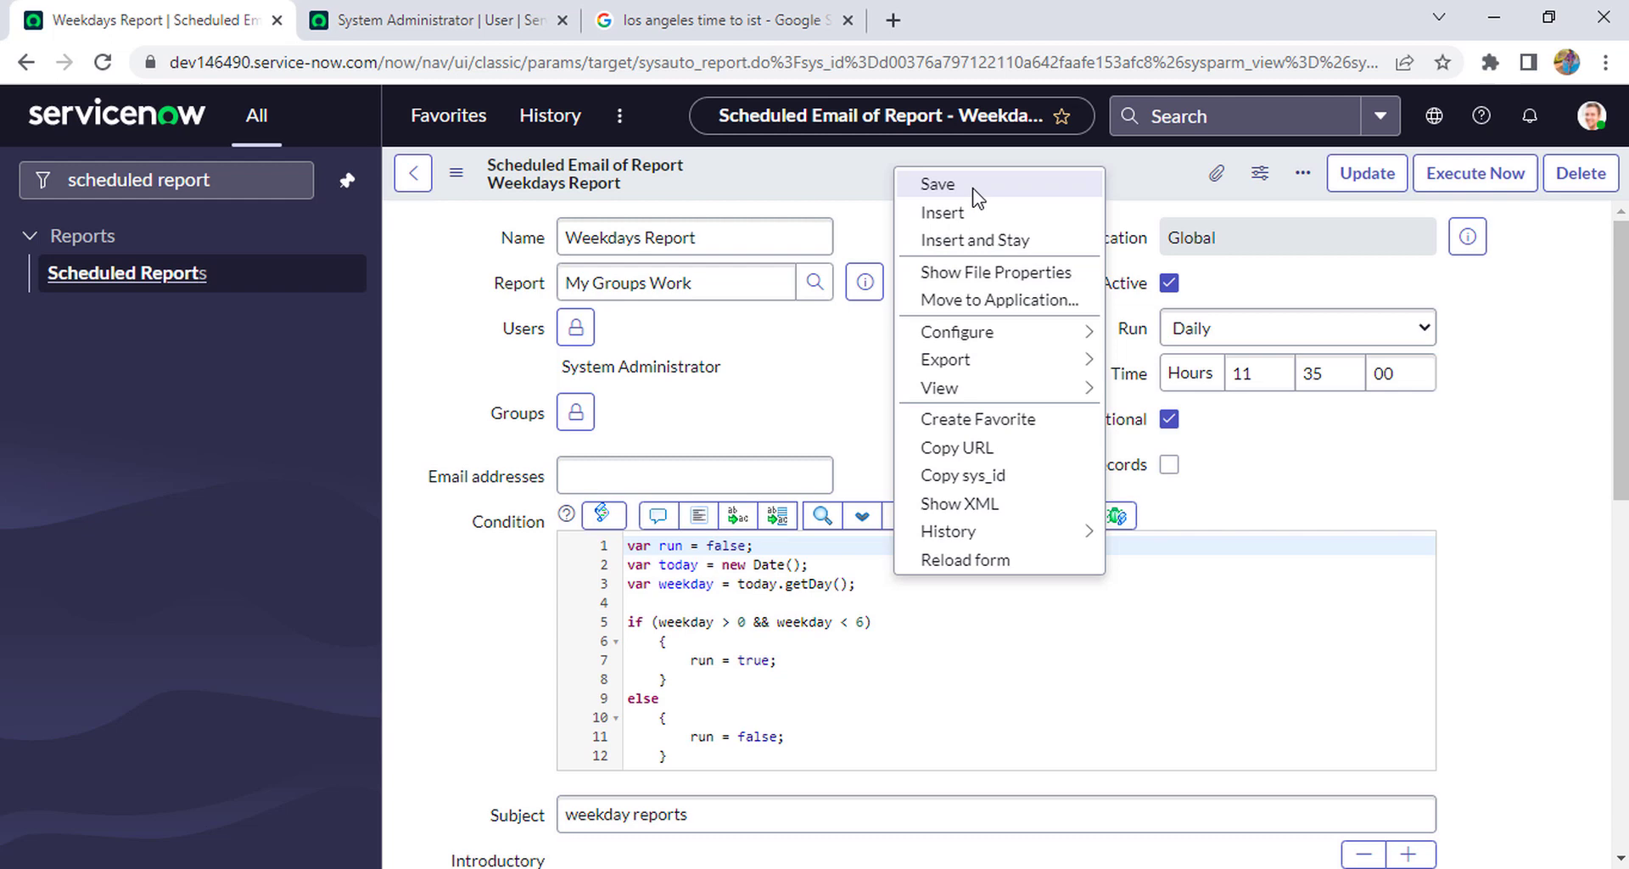
{"action": "key", "text": "Return"}
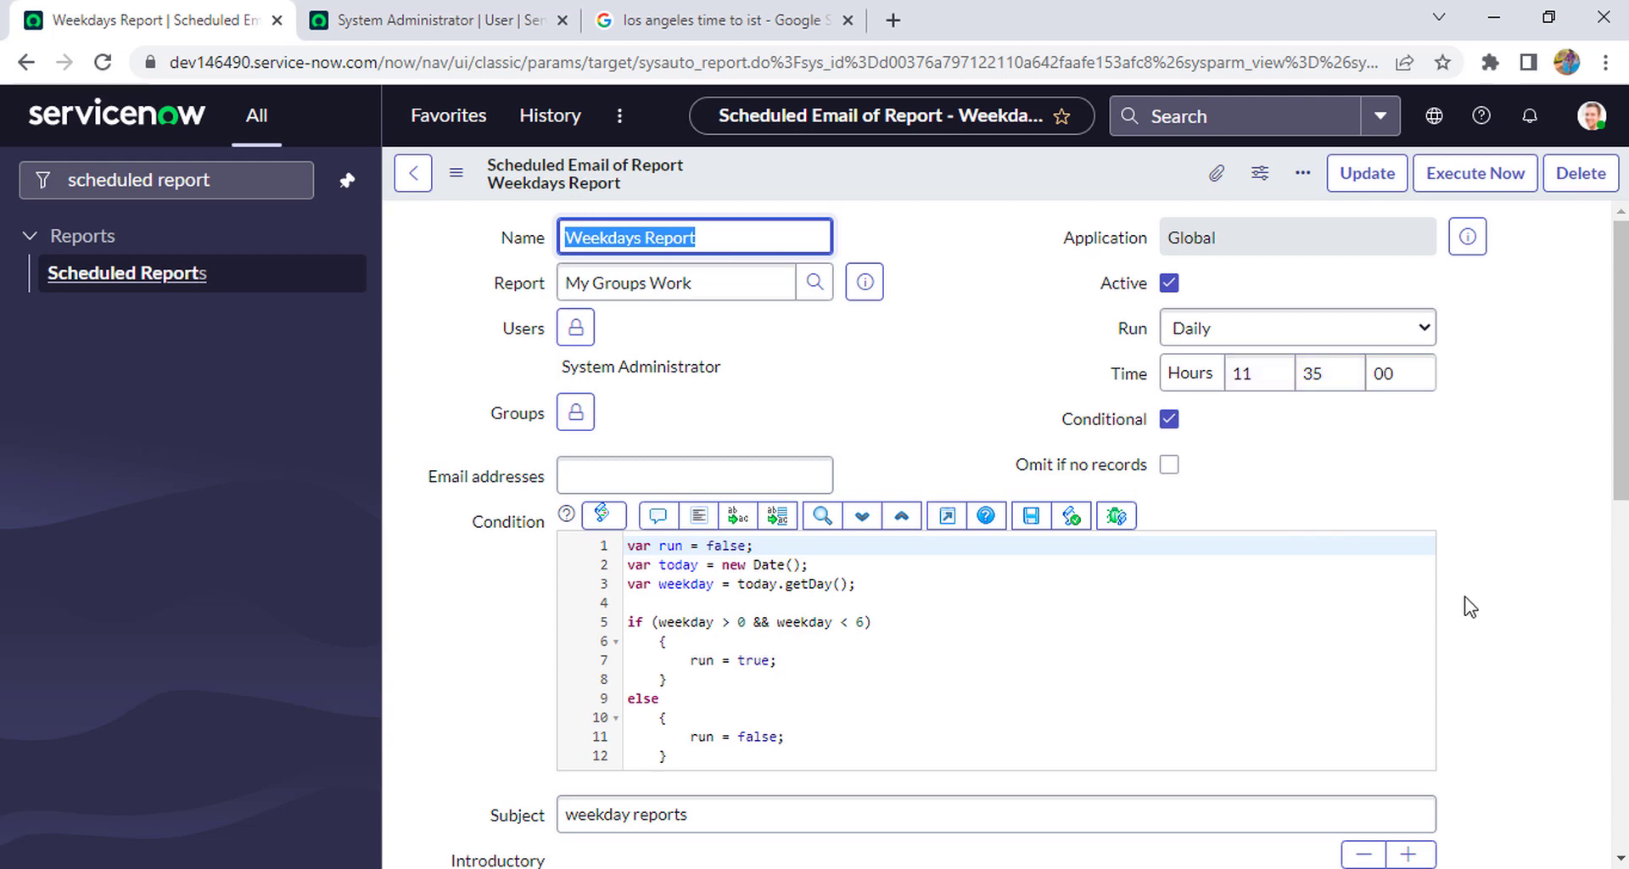
Open the sys_email.list table and sort it by Created, newest first
{"action": "left_click", "coordinate": [662, 9]}
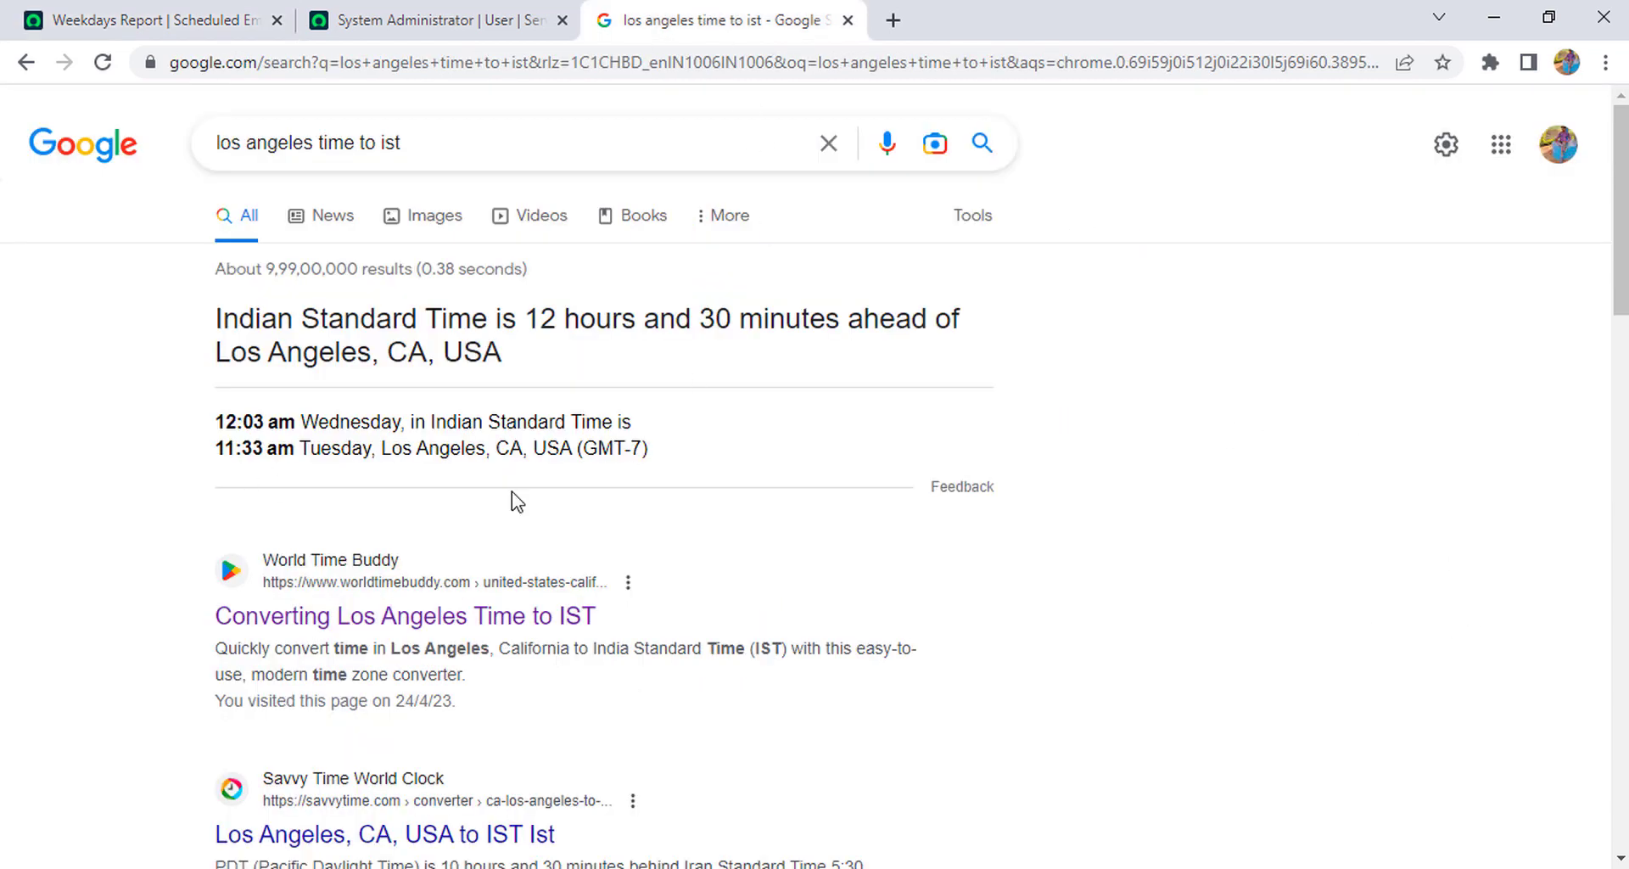
{"action": "left_click", "coordinate": [428, 19]}
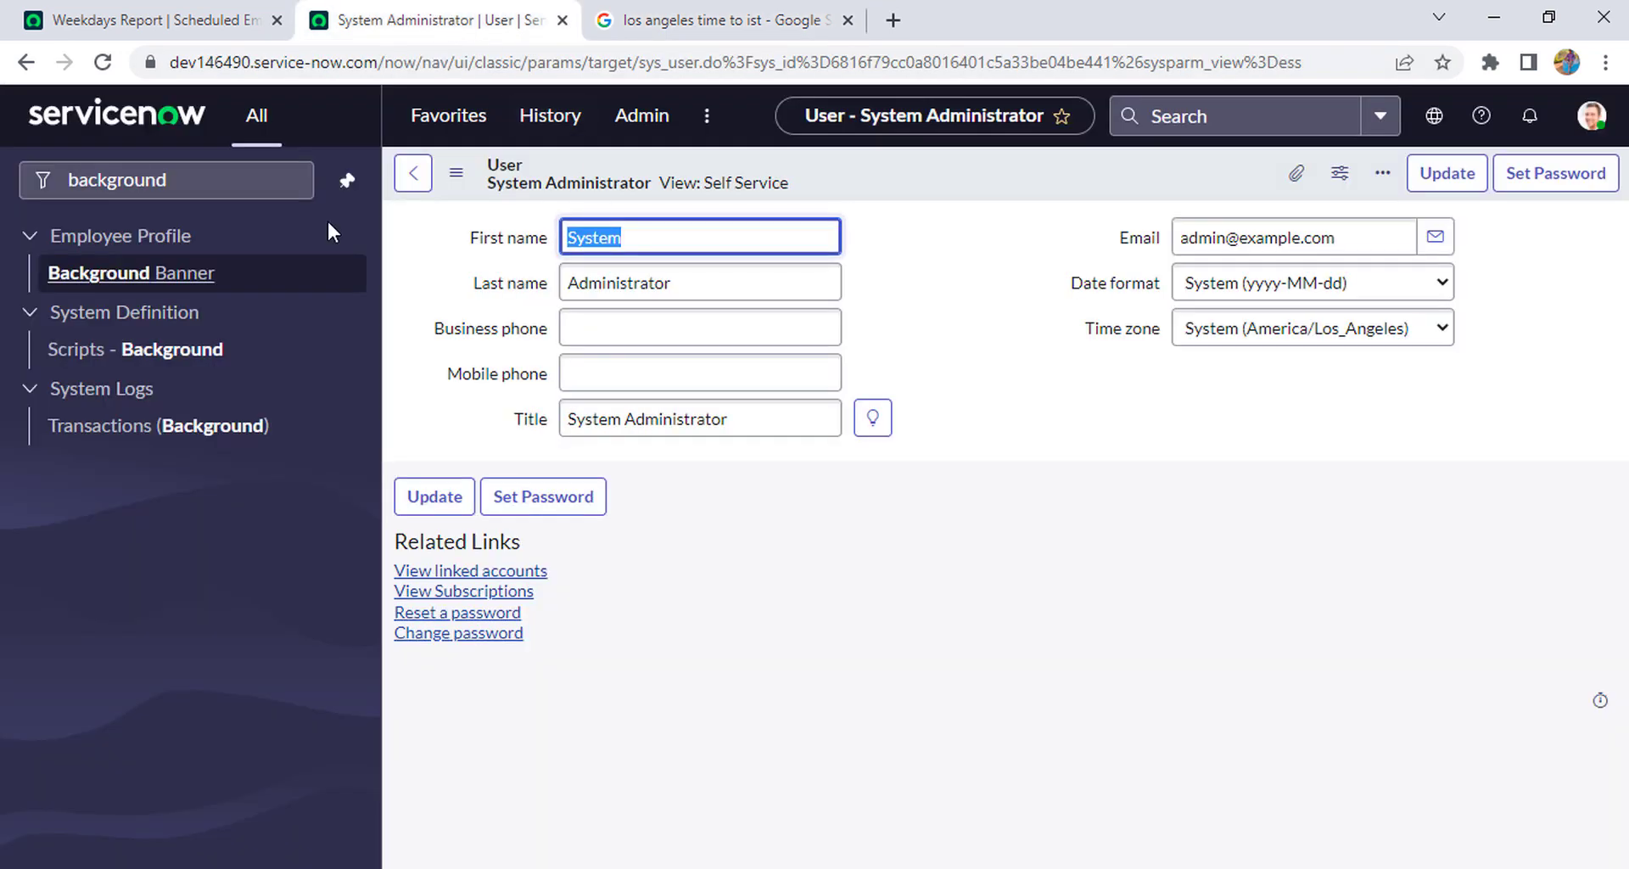
{"action": "left_click", "coordinate": [240, 181]}
{"action": "key", "text": "BackSpace"}
{"action": "key", "text": "BackSpace"}
{"action": "key", "text": "BackSpace"}
{"action": "key", "text": "BackSpace"}
{"action": "key", "text": "BackSpace"}
{"action": "key", "text": "BackSpace"}
{"action": "key", "text": "BackSpace"}
{"action": "key", "text": "BackSpace"}
{"action": "key", "text": "BackSpace"}
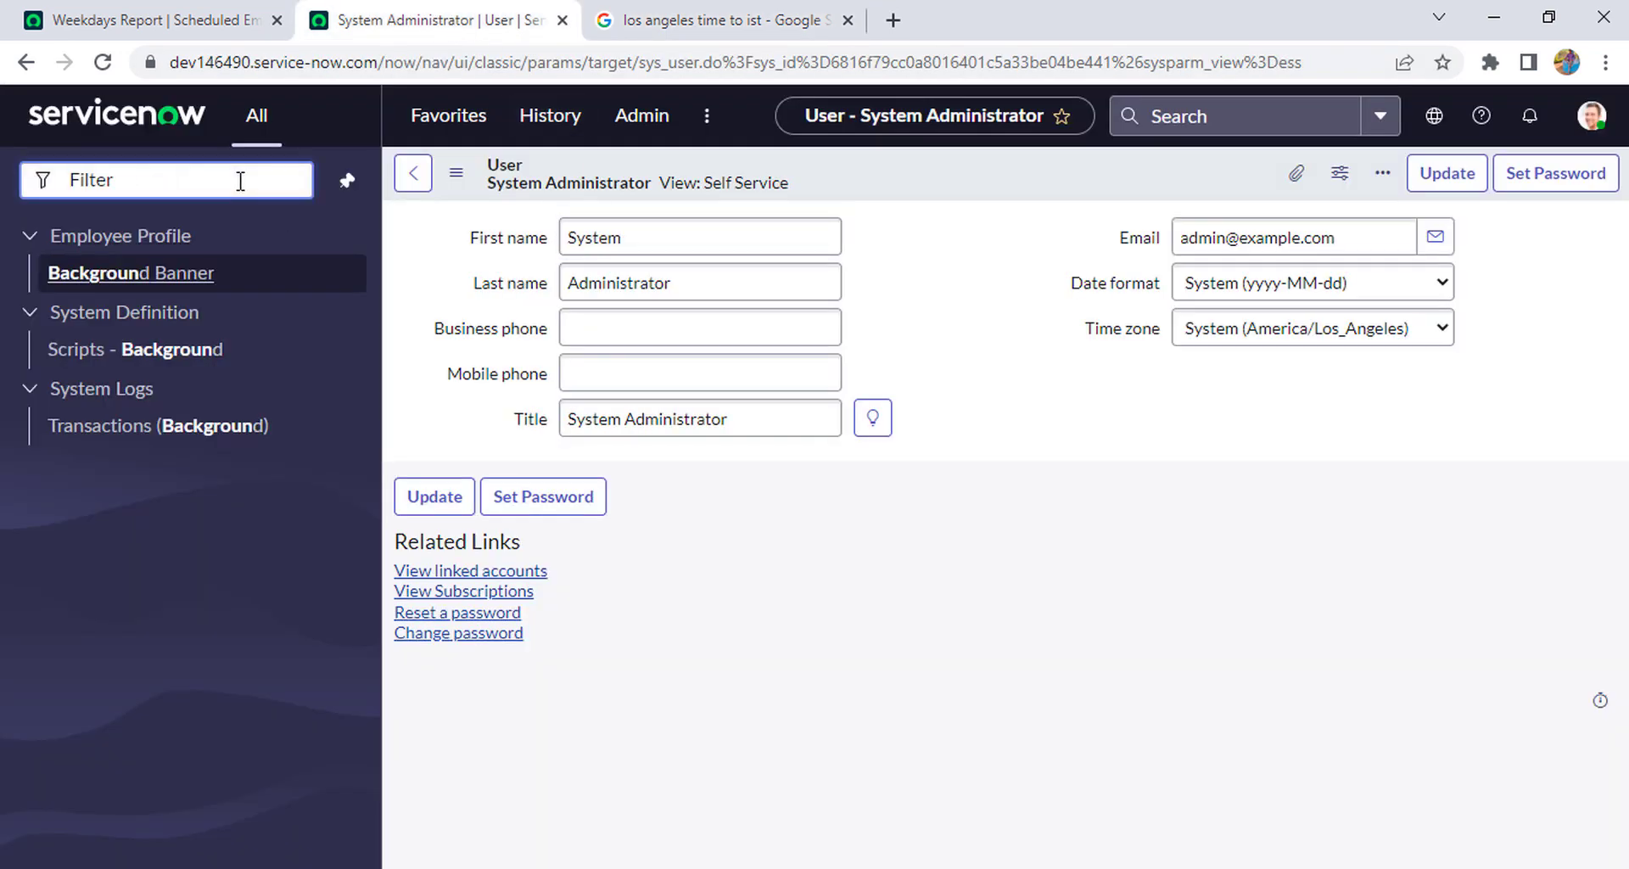
{"action": "type", "text": "sys_ema"}
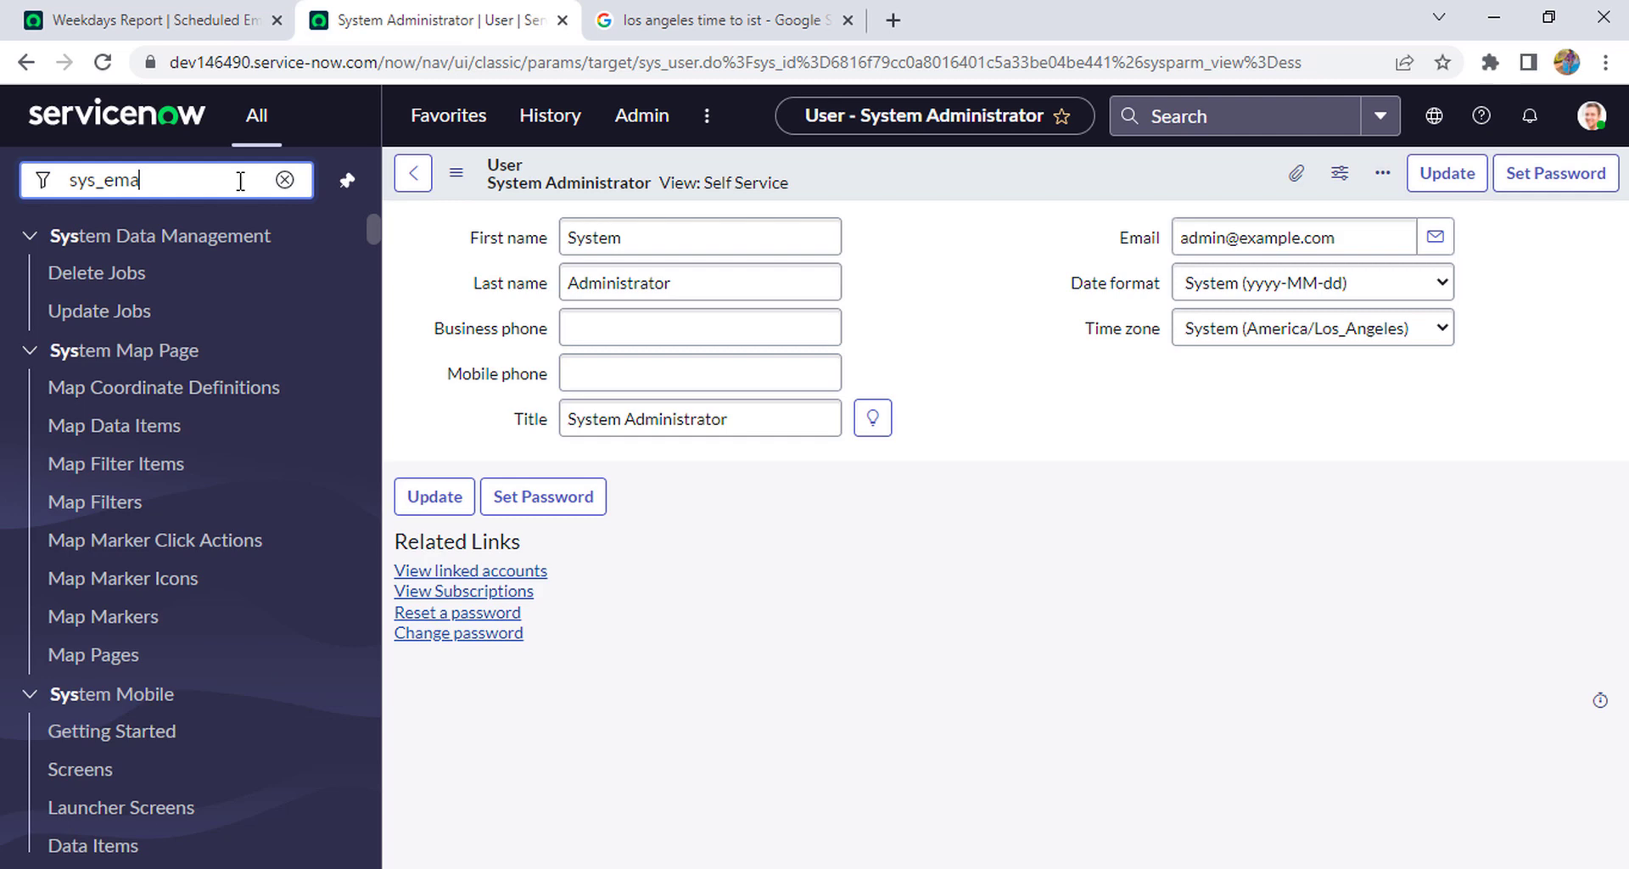
{"action": "type", "text": "il."}
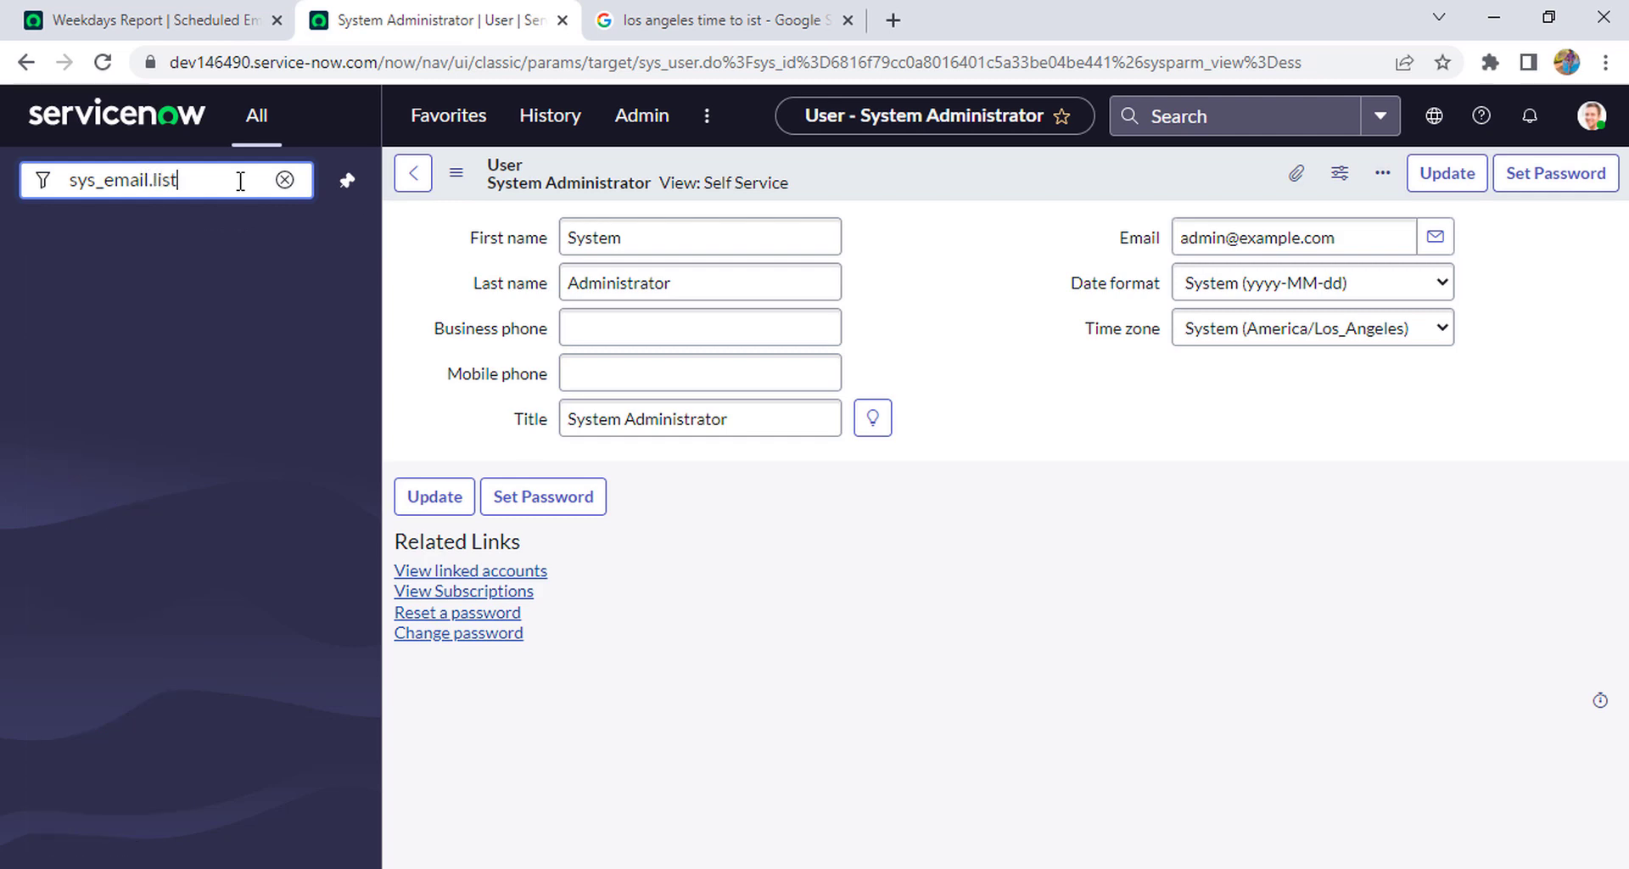
{"action": "type", "text": "list"}
{"action": "key", "text": "Return"}
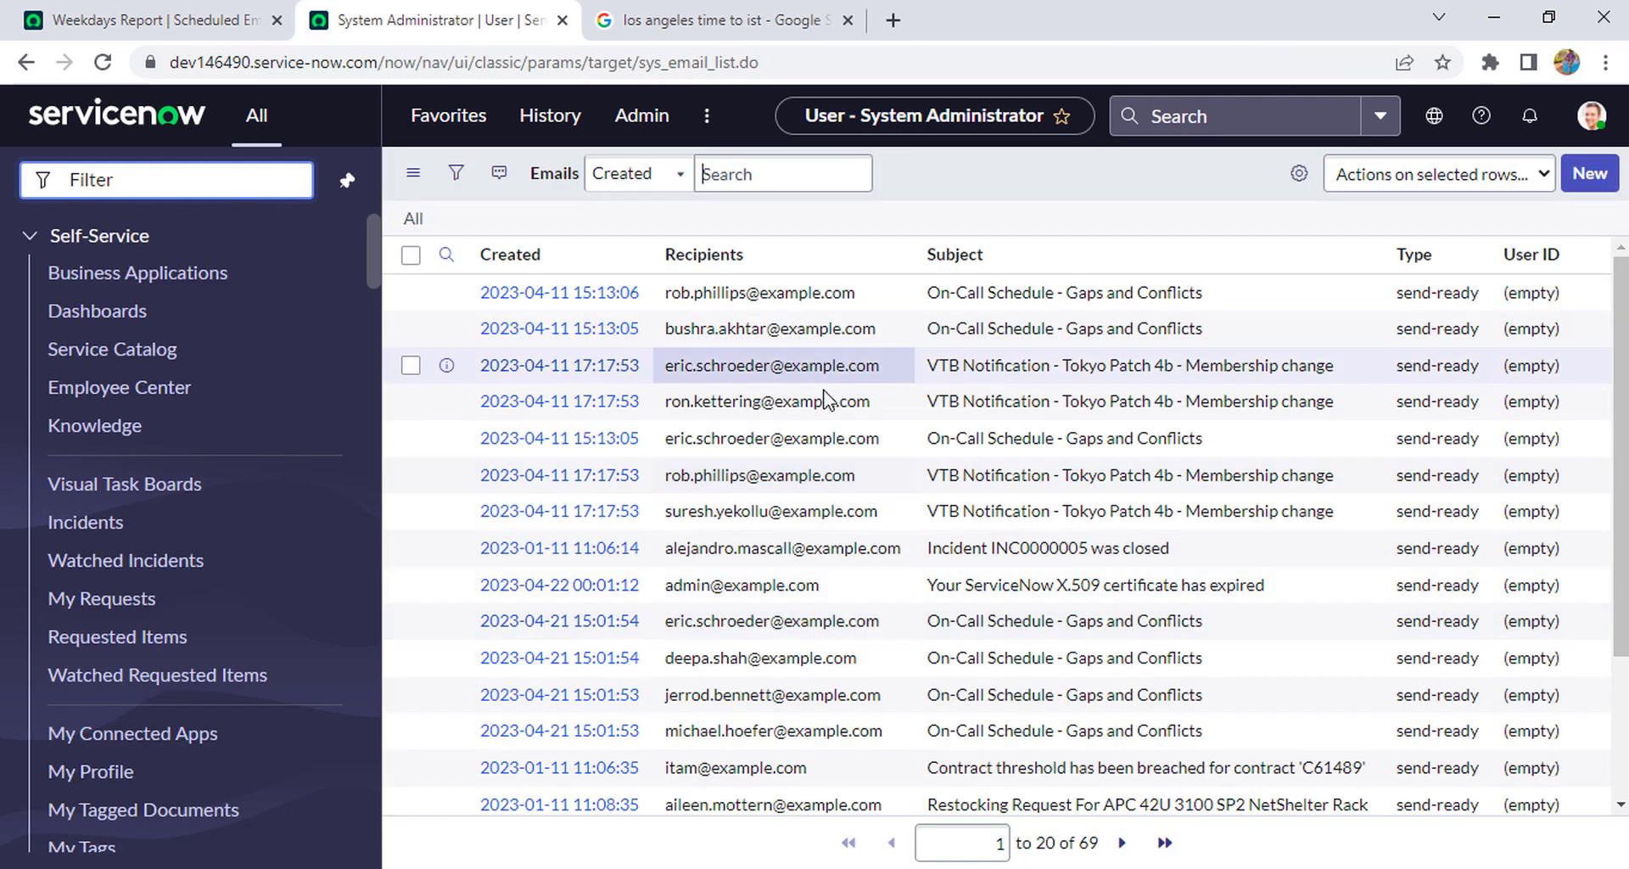
{"action": "left_click", "coordinate": [627, 254]}
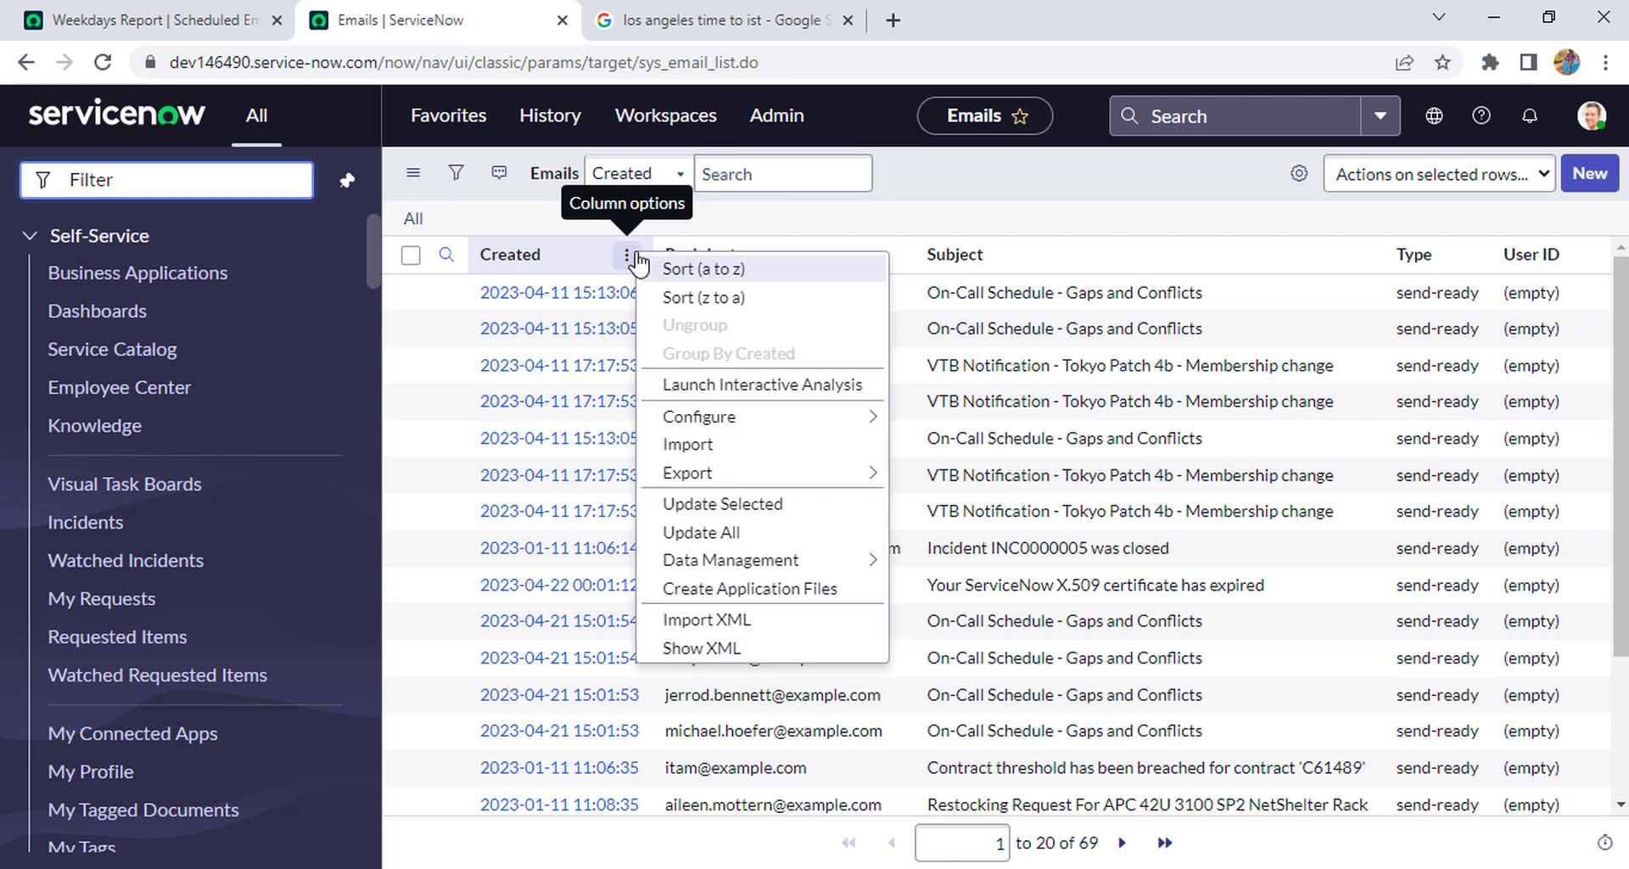
{"action": "left_click", "coordinate": [666, 299]}
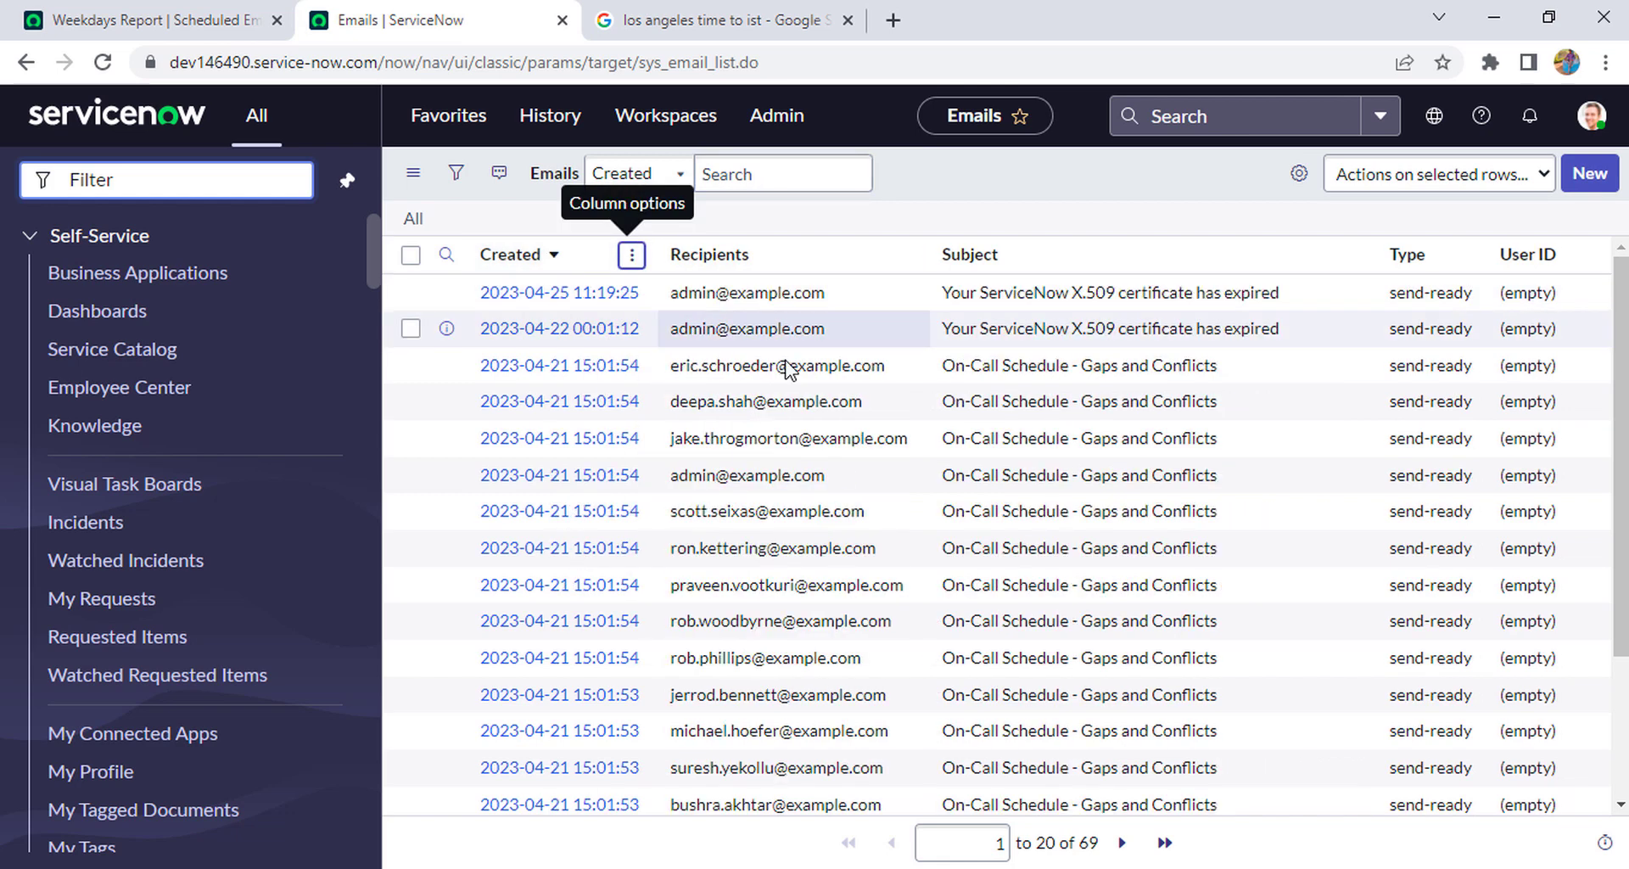
Refresh the Los Angeles time results, then return to the Weekdays Report schedule
{"action": "left_click", "coordinate": [708, 26]}
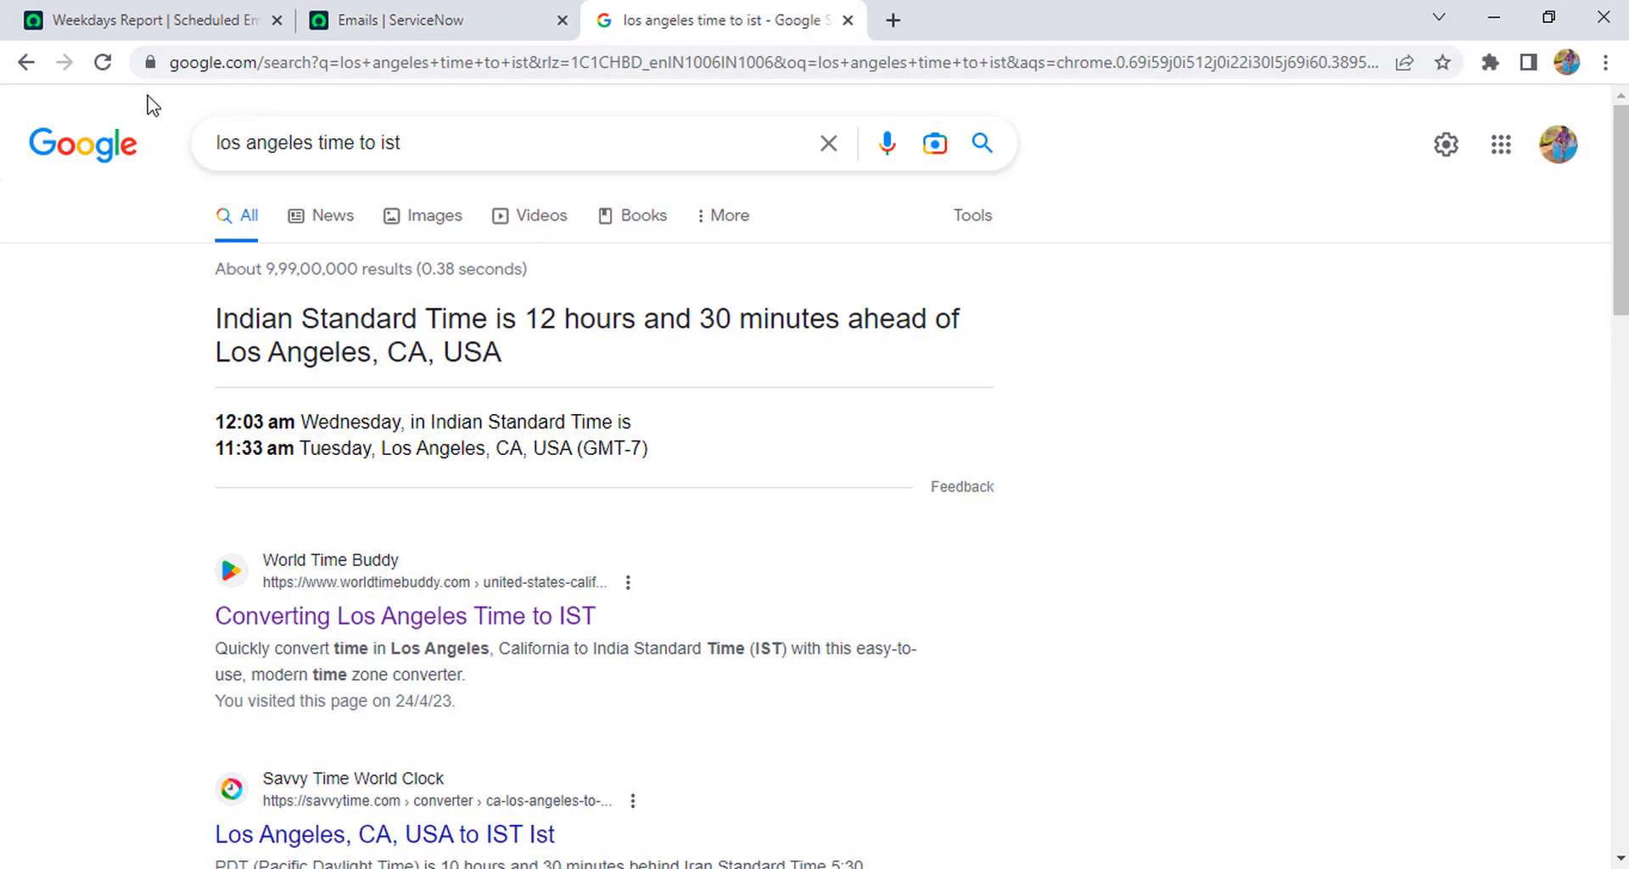
{"action": "left_click", "coordinate": [102, 62]}
{"action": "left_click", "coordinate": [89, 18]}
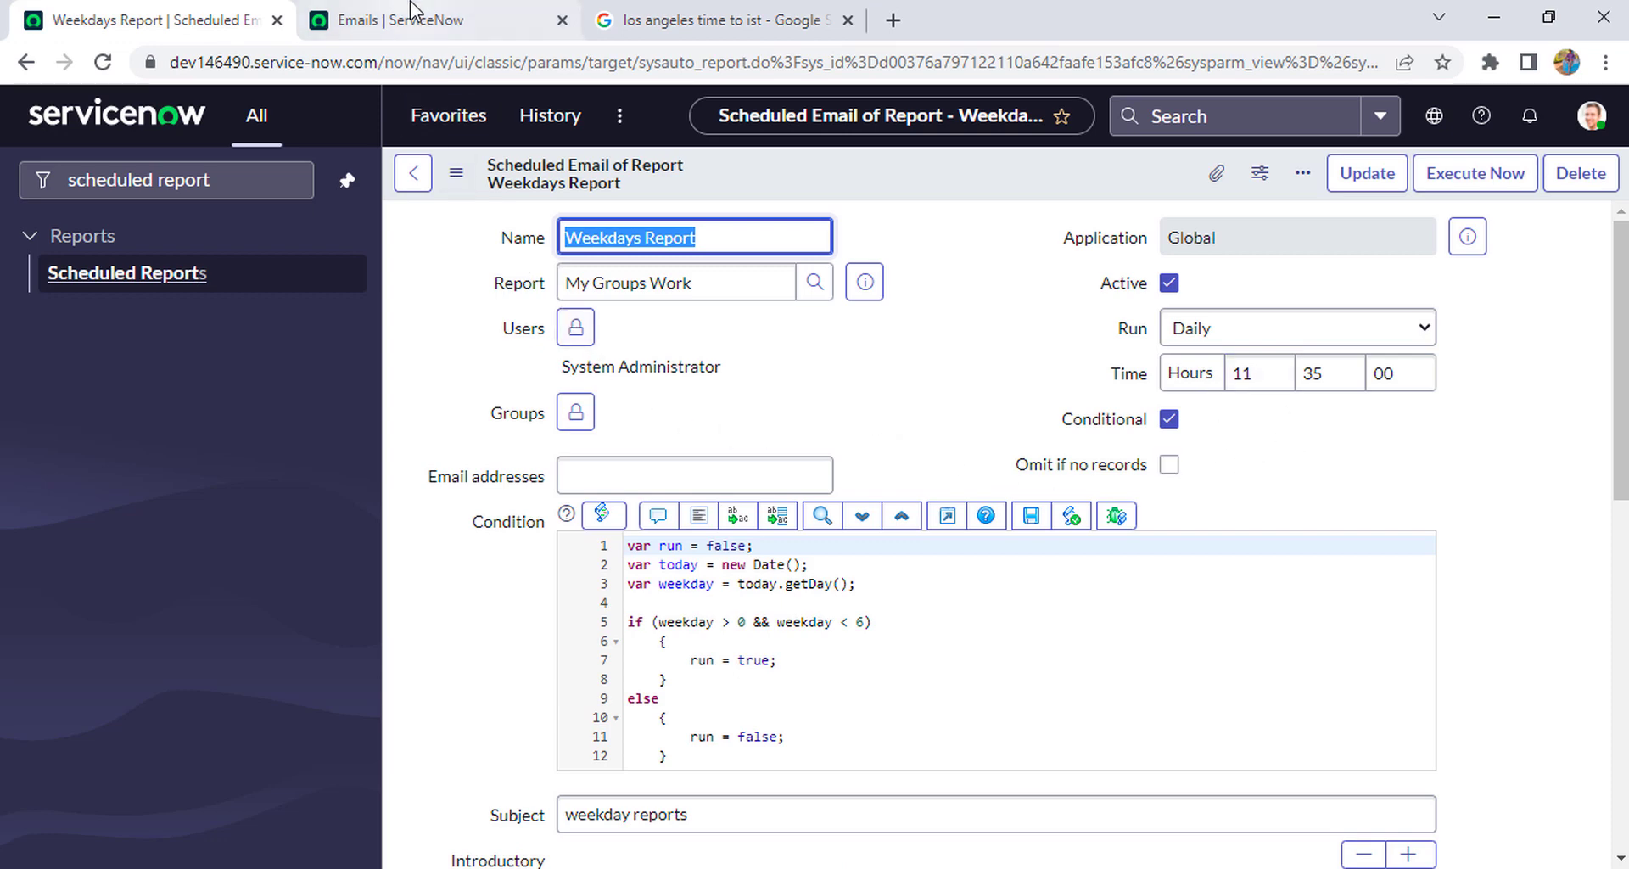
{"action": "left_click", "coordinate": [441, 20]}
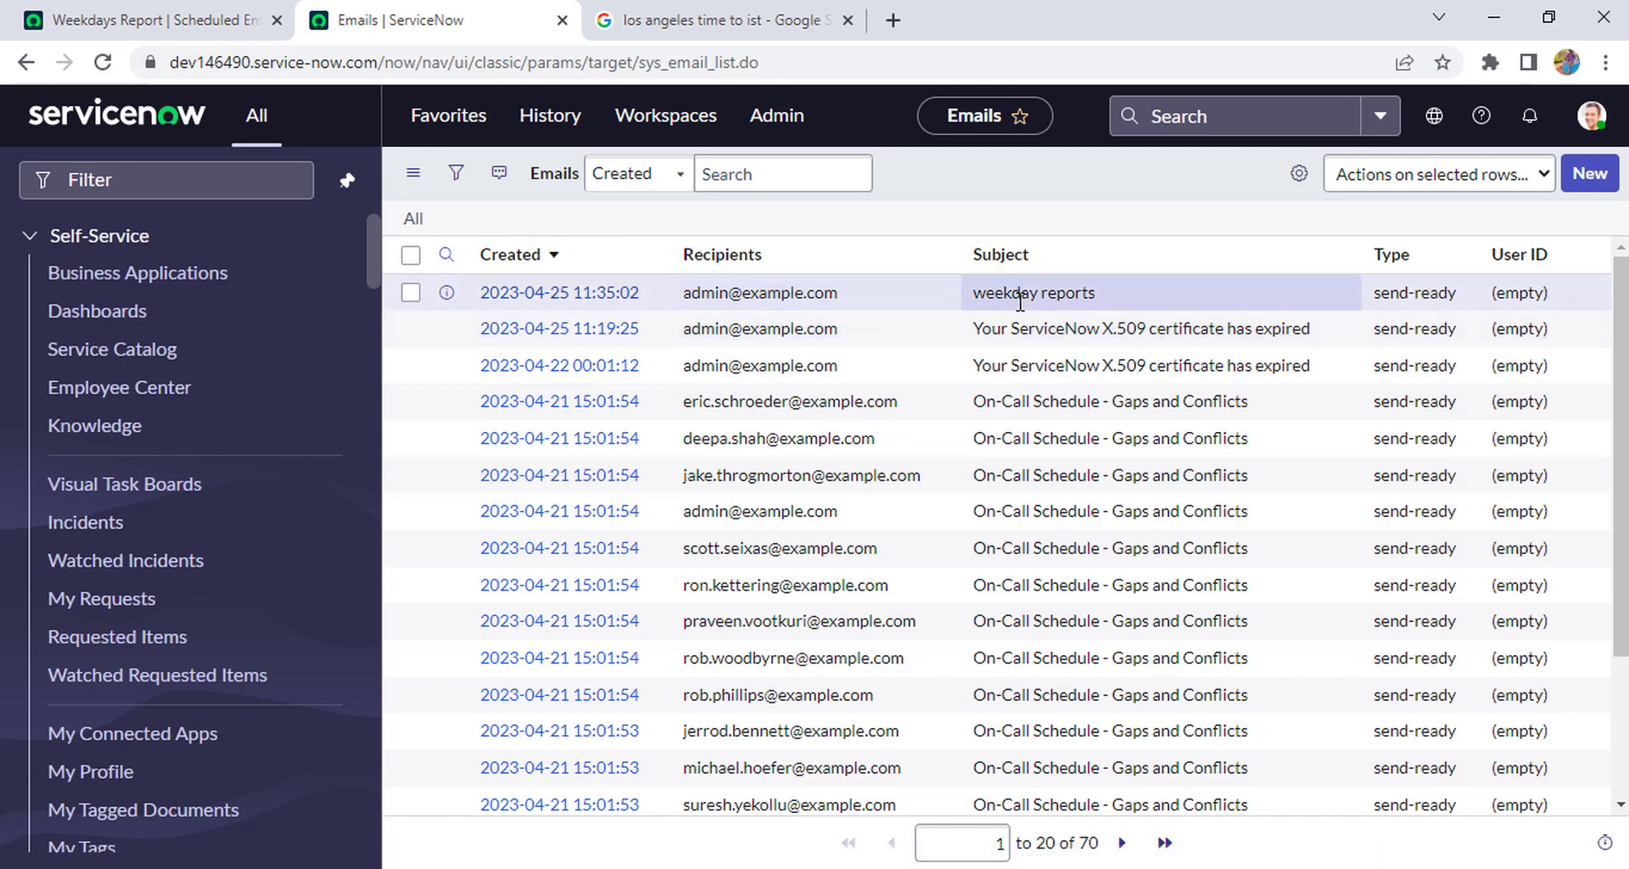
{"action": "left_click", "coordinate": [671, 20]}
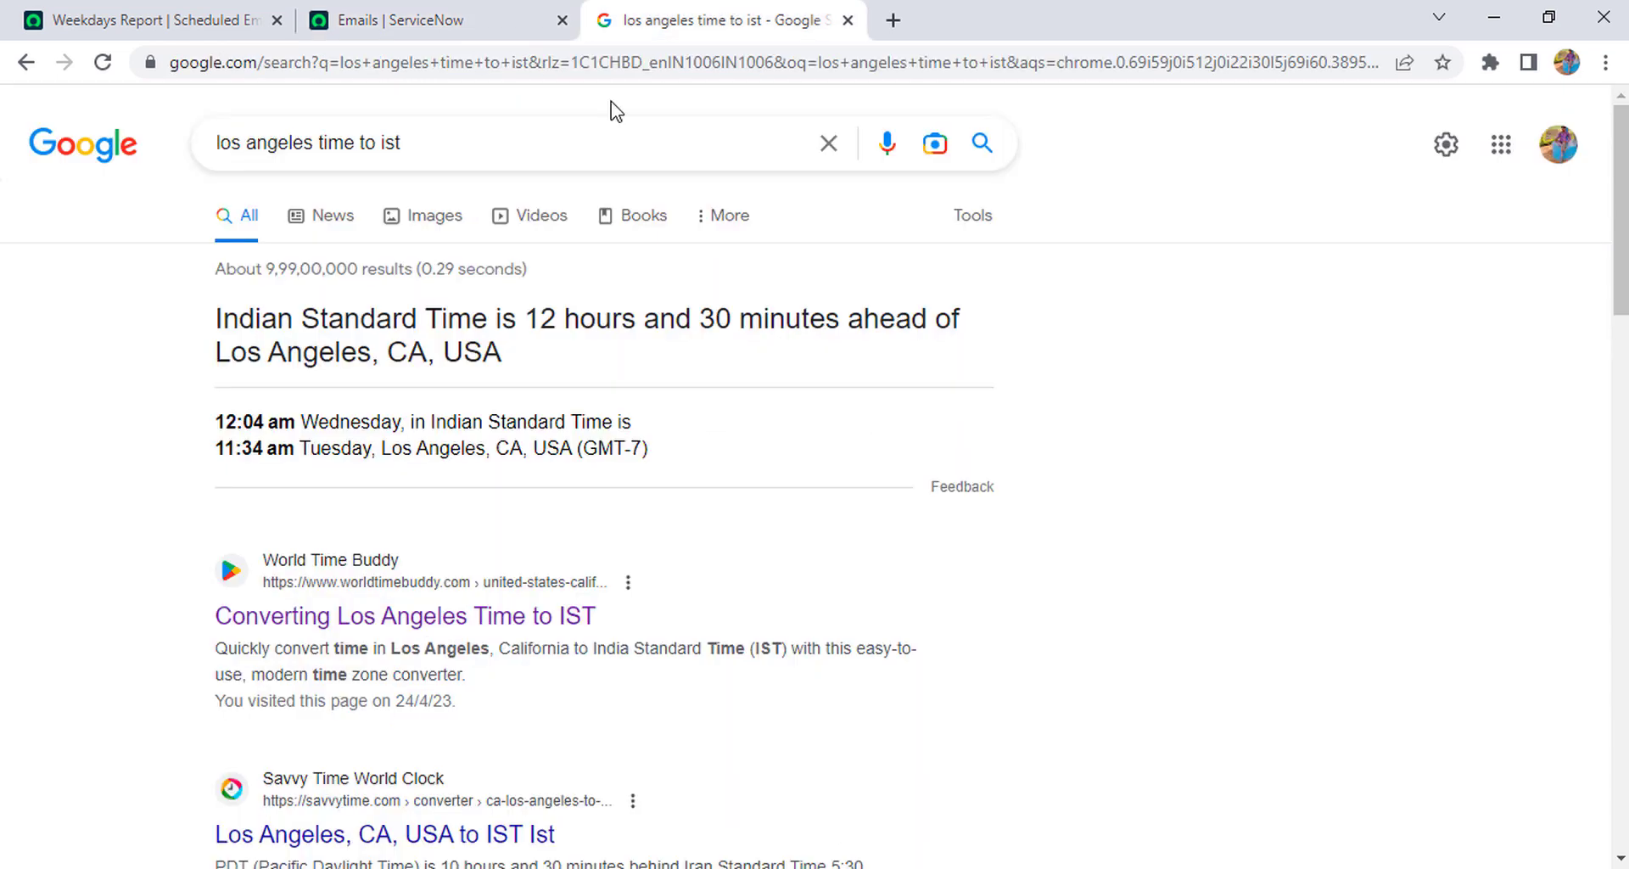
{"action": "left_click", "coordinate": [102, 62]}
{"action": "left_click_drag", "start_coordinate": [215, 448], "coordinate": [300, 449]}
{"action": "left_click", "coordinate": [408, 19]}
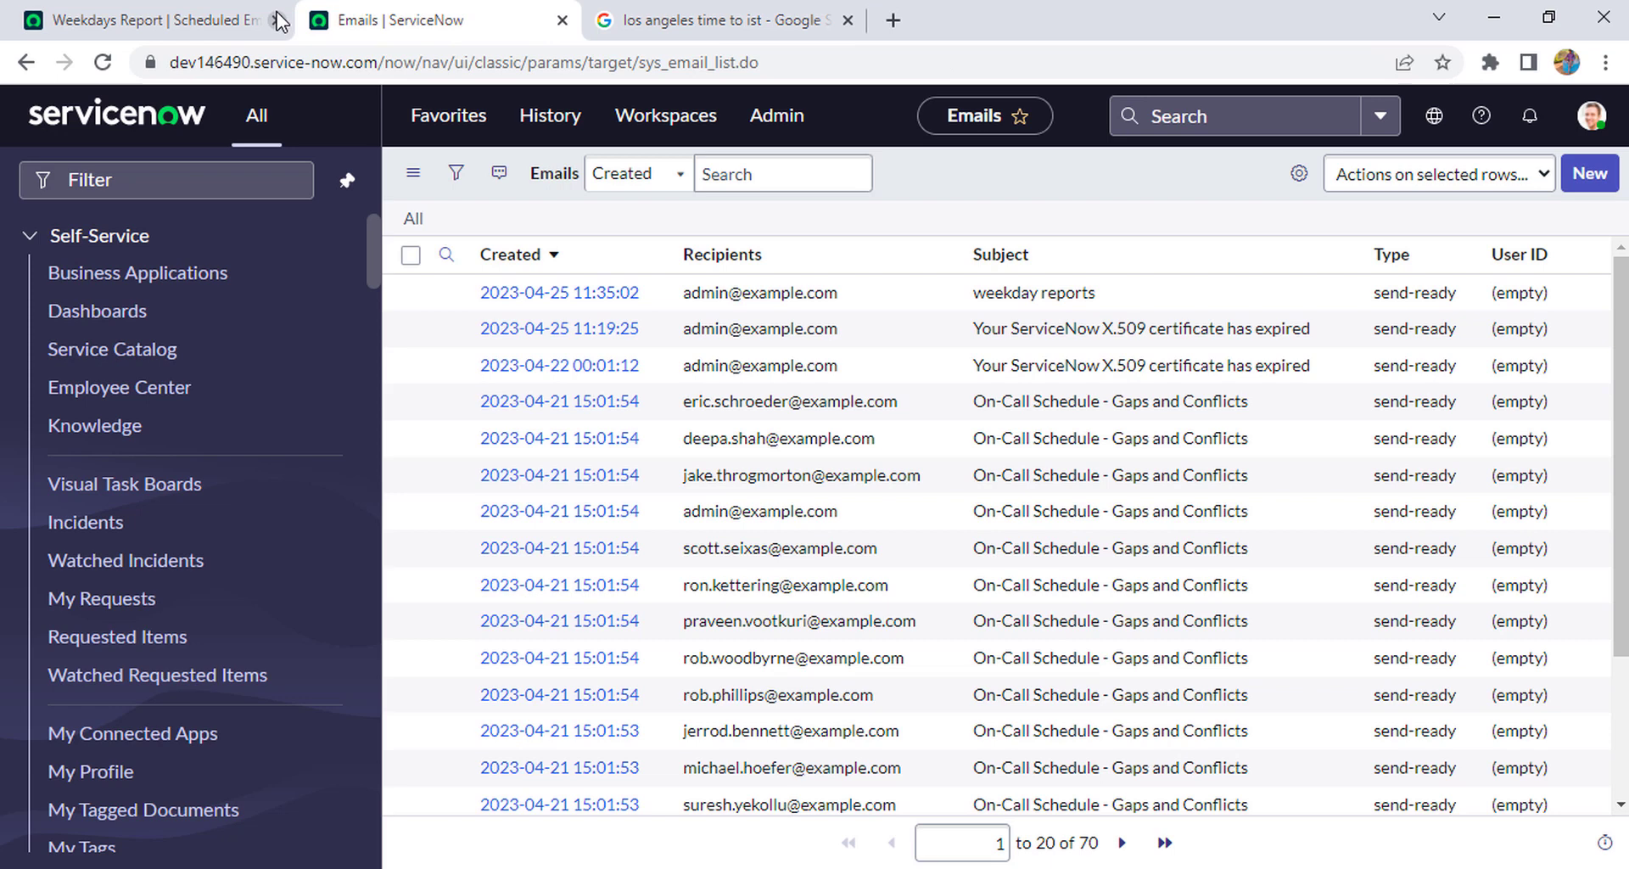
{"action": "left_click", "coordinate": [153, 20]}
Insert an empty first line in the Condition script and start a '//' comment there
{"action": "scroll", "coordinate": [1316, 466], "scroll_direction": "down", "scroll_amount": 1}
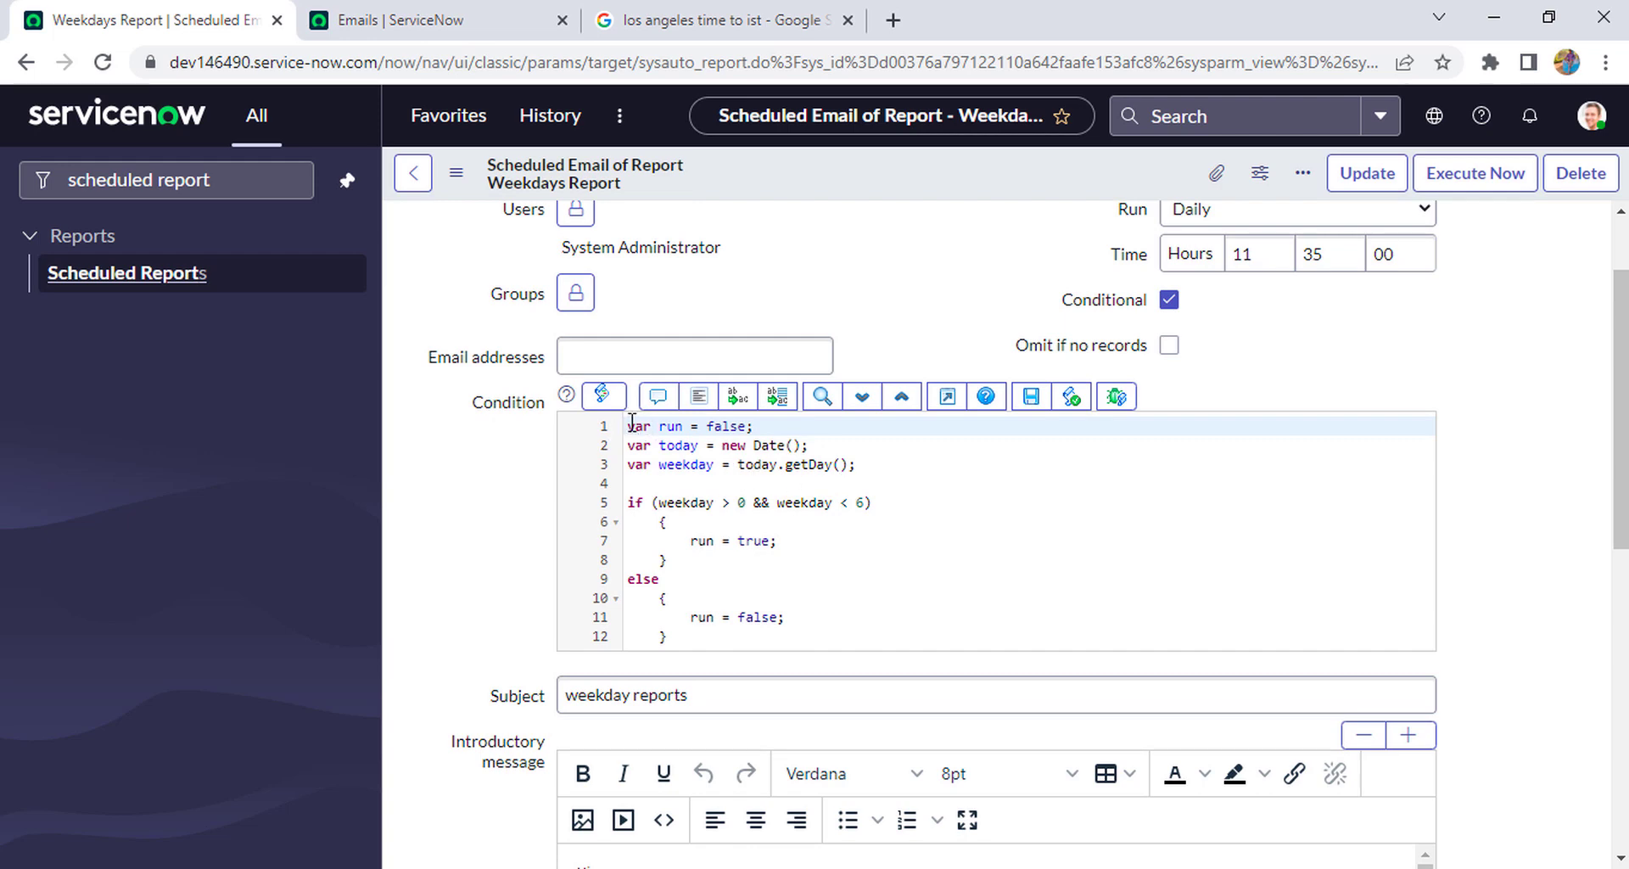
{"action": "key", "text": "Return"}
{"action": "key", "text": "Up"}
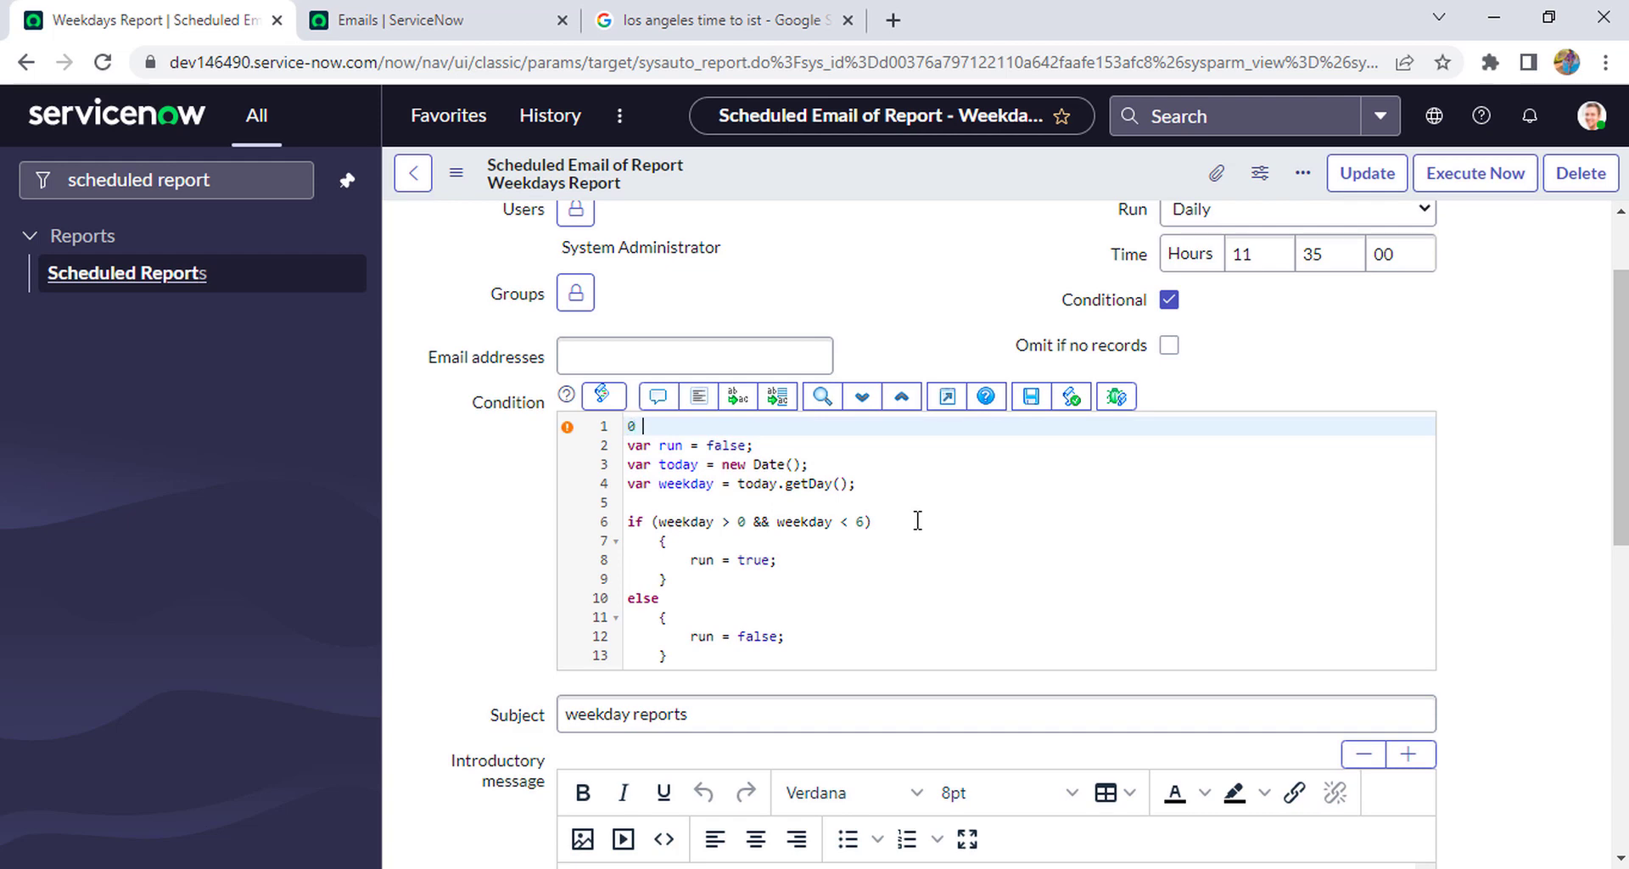
{"action": "key", "text": "BackSpace"}
{"action": "key", "text": "BackSpace"}
{"action": "key", "text": "BackSpace"}
{"action": "type", "text": "//"}
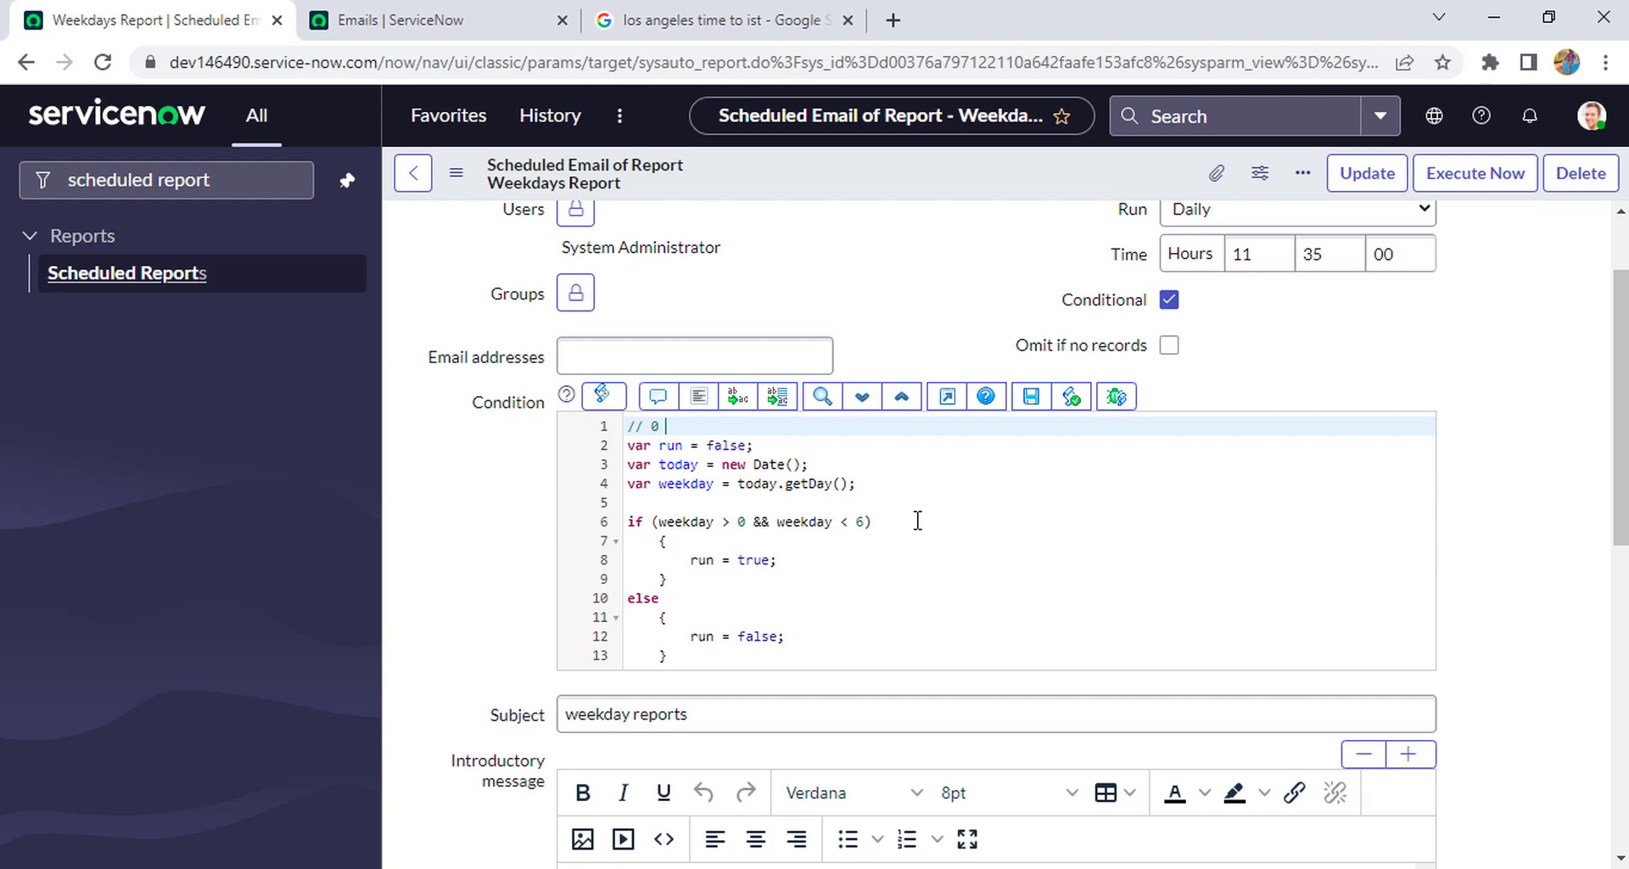